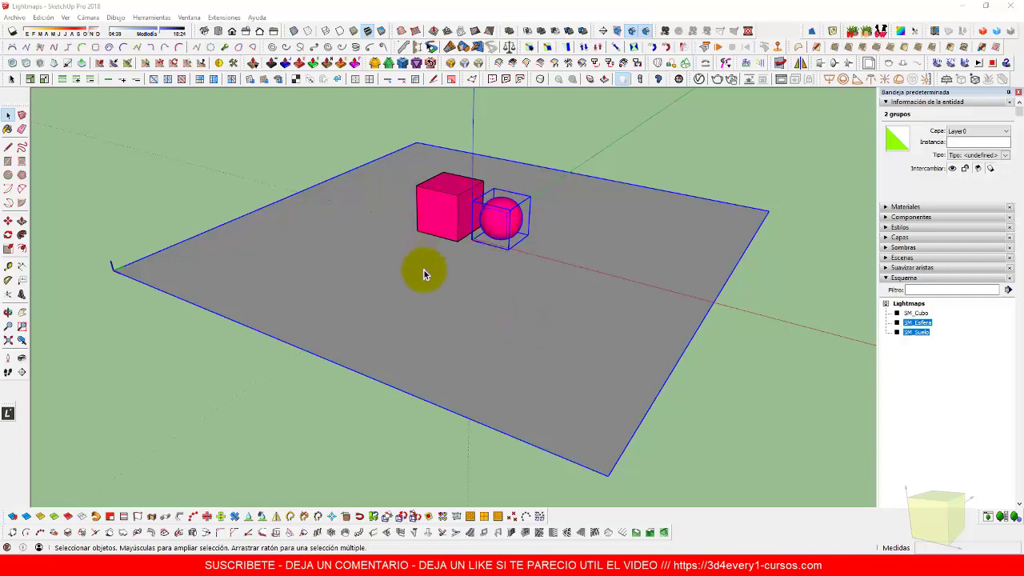
Step: Save the Lightmaps model containing the cube, sphere and floor
{"action": "middle_click_drag", "start_coordinate": [500, 338], "coordinate": [516, 355]}
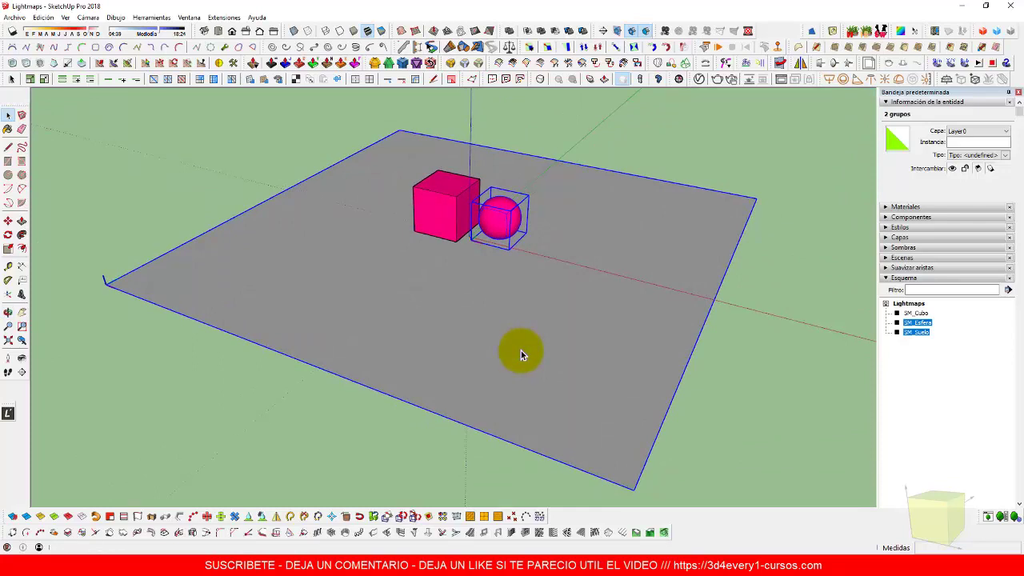
{"action": "left_click", "coordinate": [16, 18]}
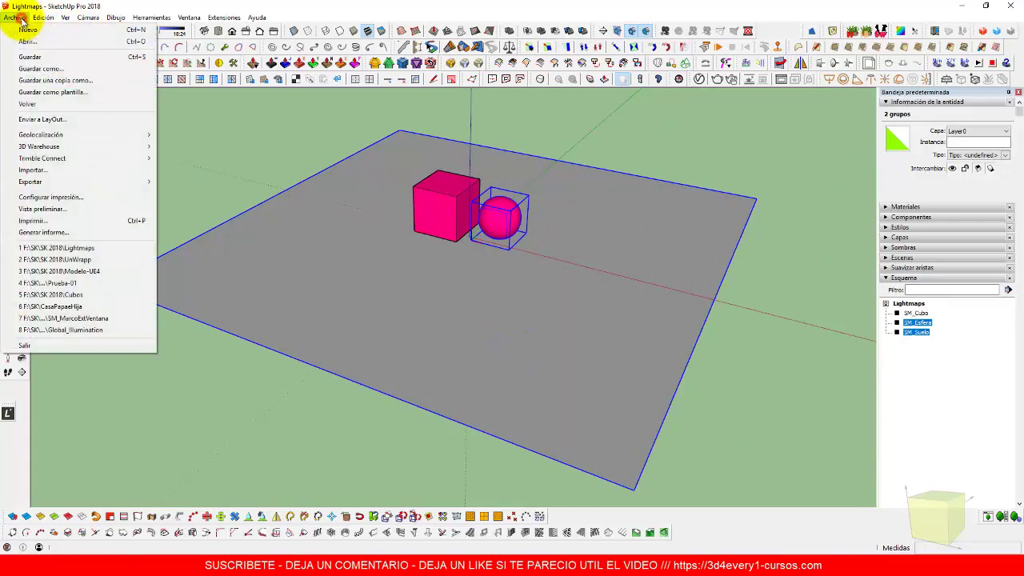
{"action": "left_click", "coordinate": [29, 56]}
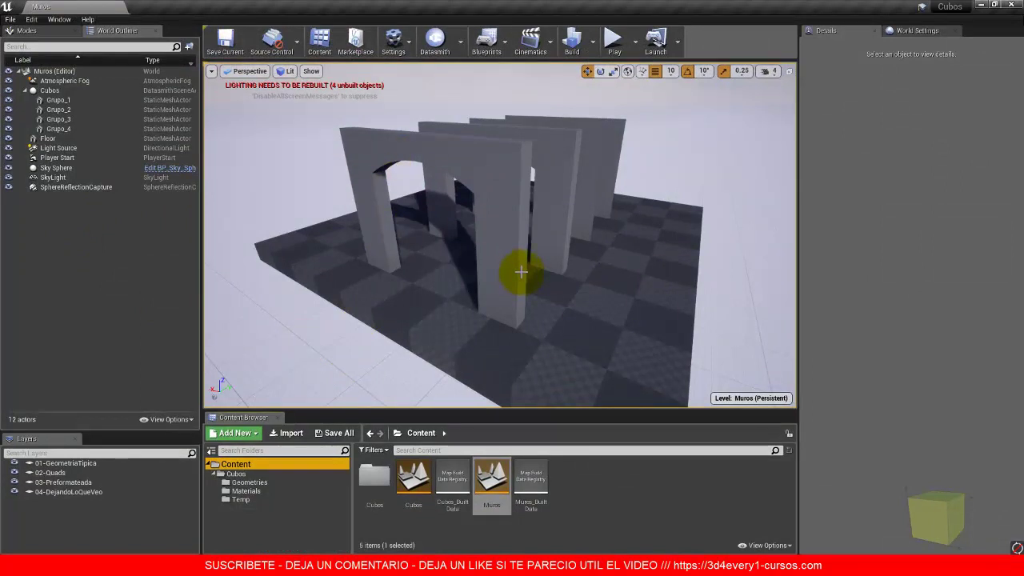
Step: Switch to Unreal Editor, create a new level from the Default template, and delete its floor
{"action": "left_click", "coordinate": [12, 19]}
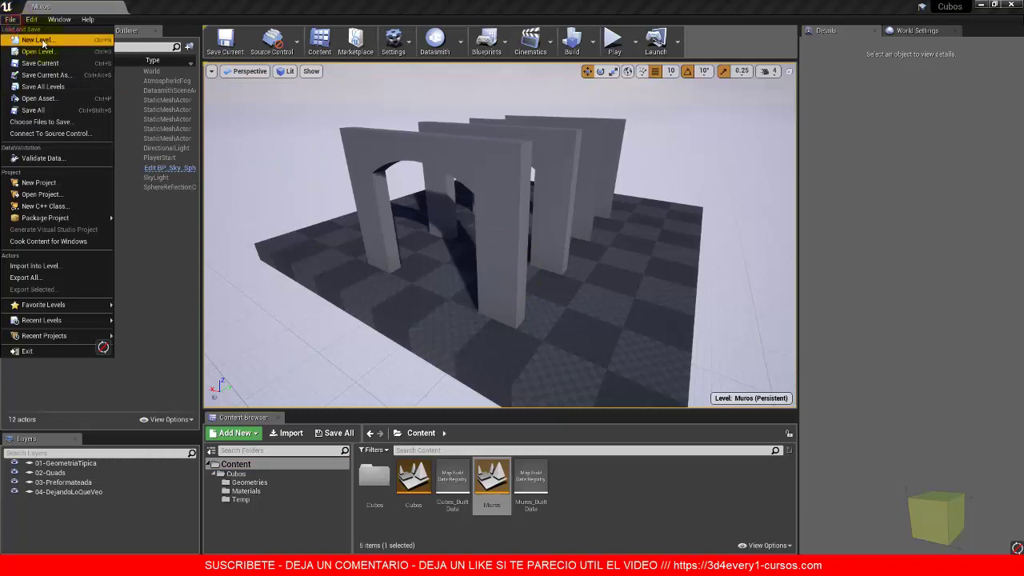
{"action": "left_click", "coordinate": [40, 39]}
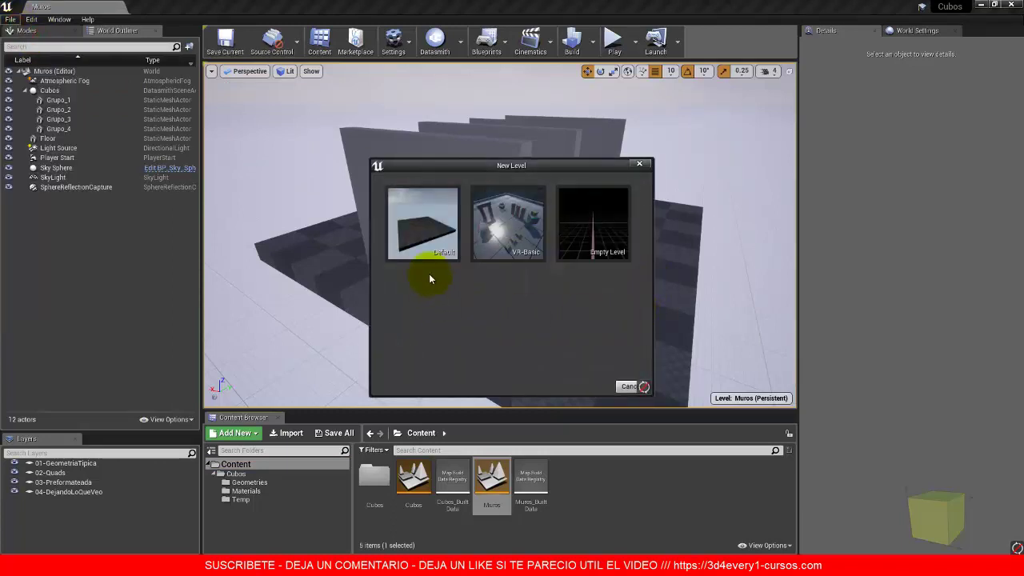
{"action": "left_click", "coordinate": [420, 231]}
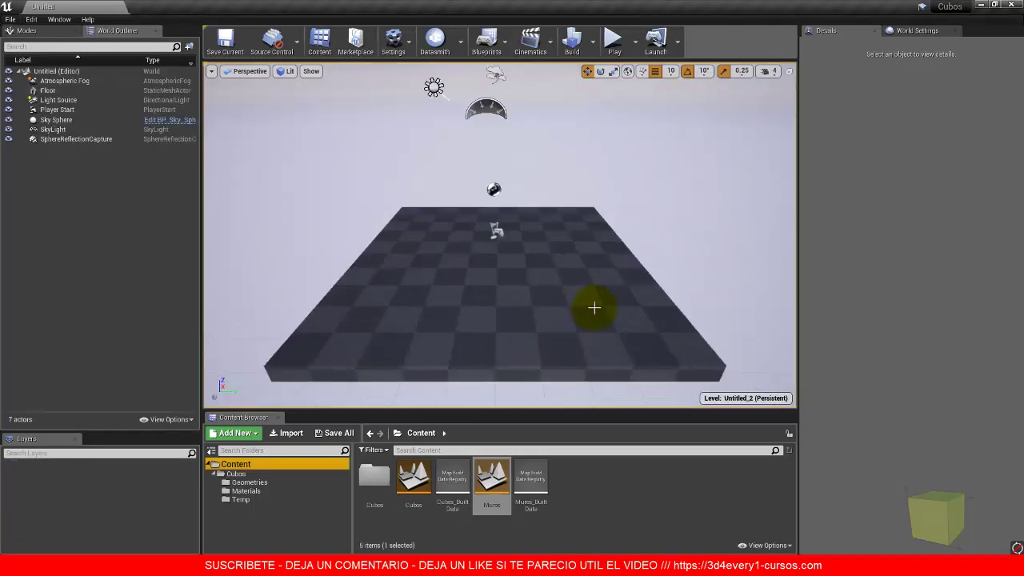
{"action": "left_click", "coordinate": [516, 294]}
{"action": "key", "text": "Delete"}
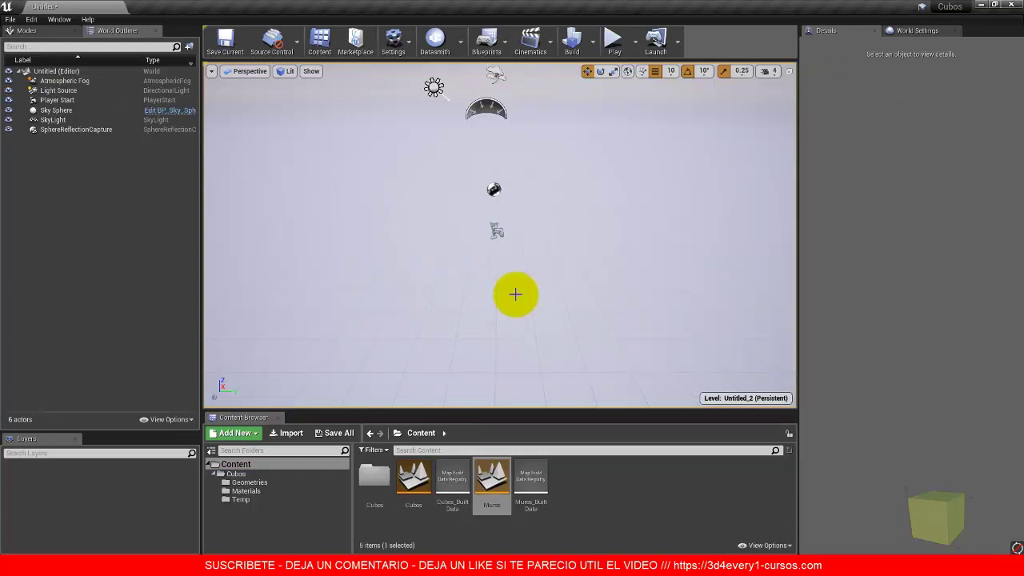
Step: Import Lightmaps.udatasmith through Datasmith into the Content folder with geometry, materials and lights, keeping minimum and maximum lightmap resolution at 128
{"action": "left_click", "coordinate": [244, 467]}
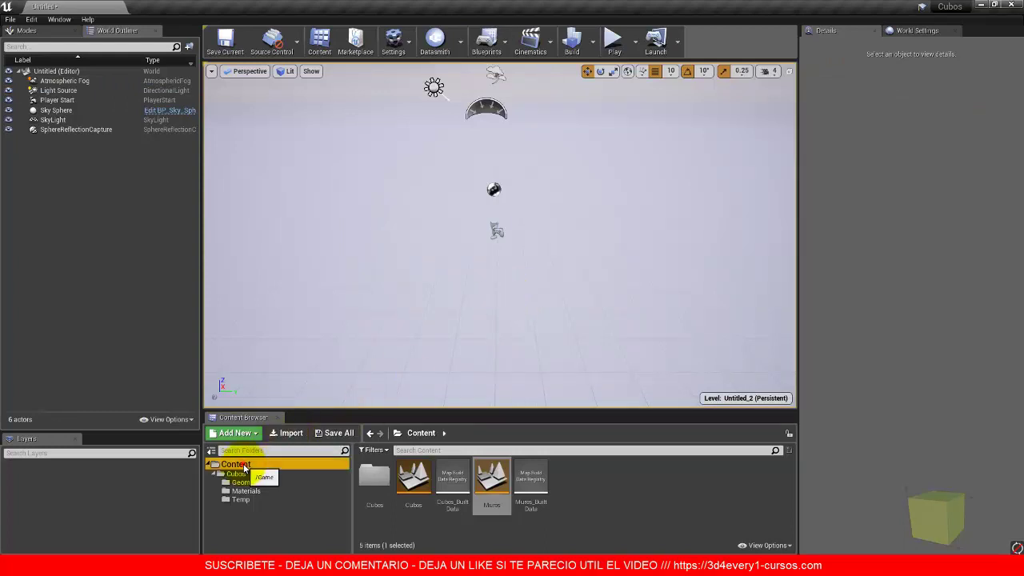
{"action": "left_click", "coordinate": [435, 40]}
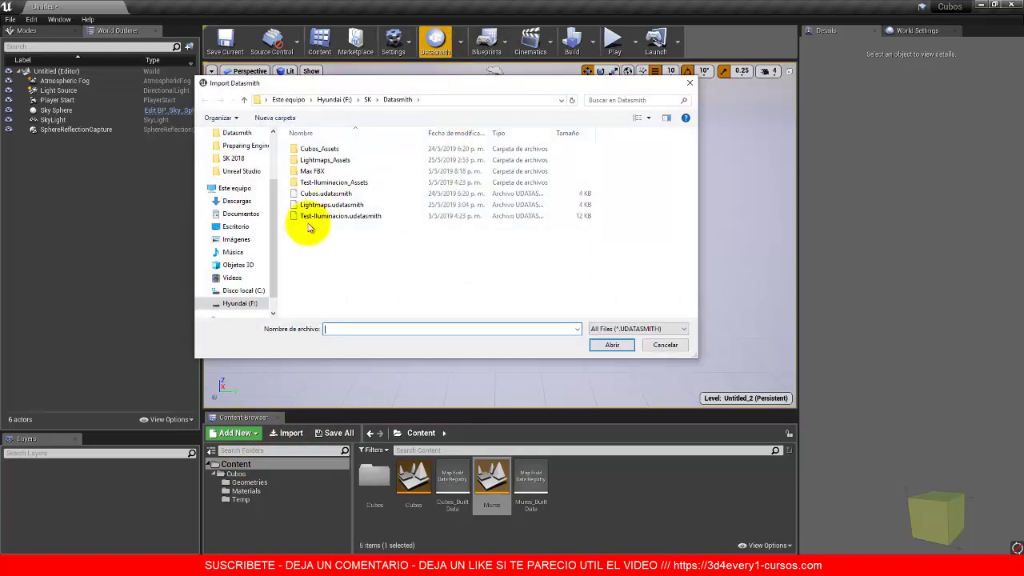
{"action": "left_click", "coordinate": [324, 205]}
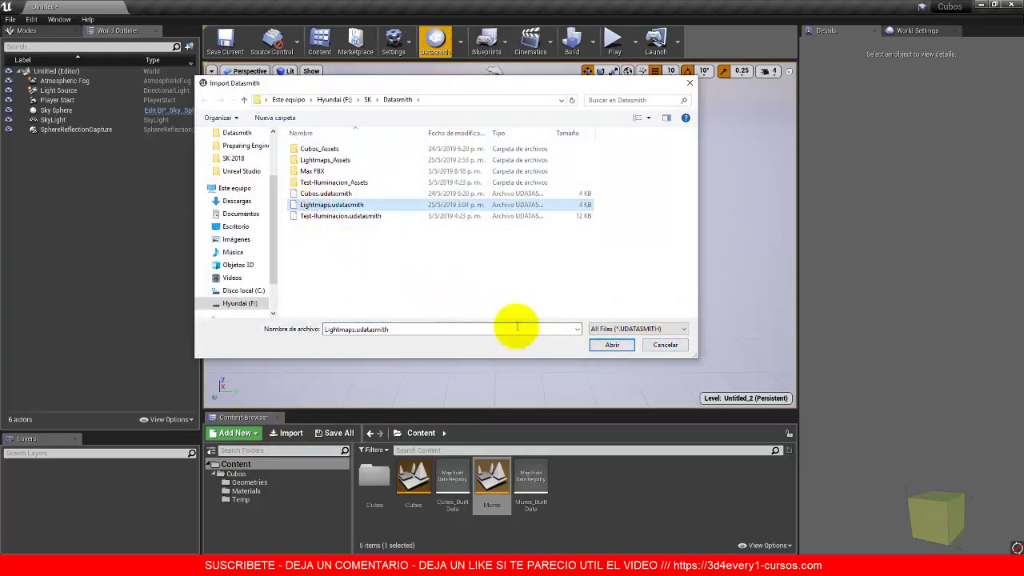
{"action": "left_click", "coordinate": [613, 347]}
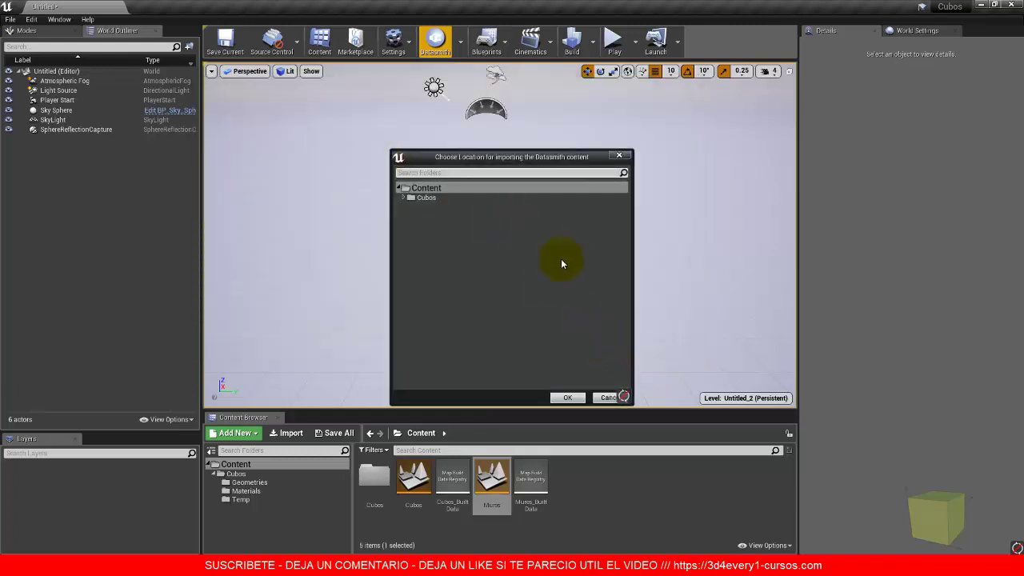
{"action": "left_click", "coordinate": [568, 398]}
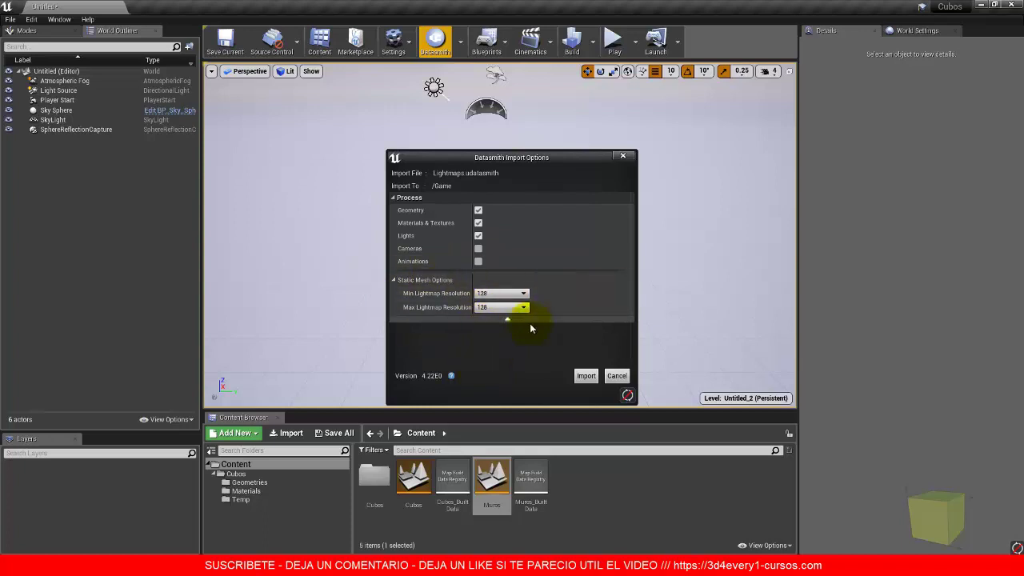
{"action": "left_click", "coordinate": [587, 377]}
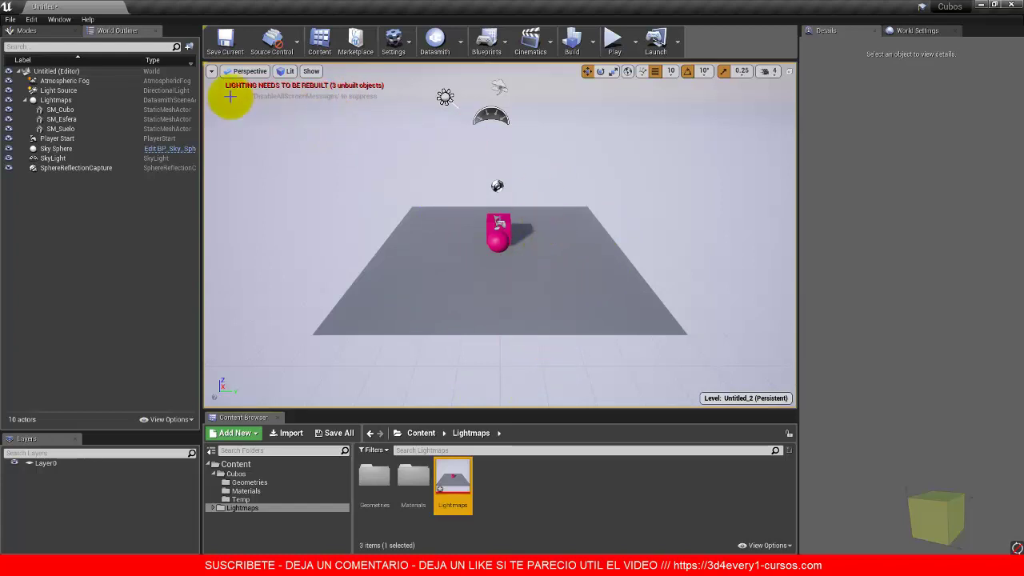
Step: Hide the stats display in the perspective viewport and show it again
{"action": "left_click", "coordinate": [211, 71]}
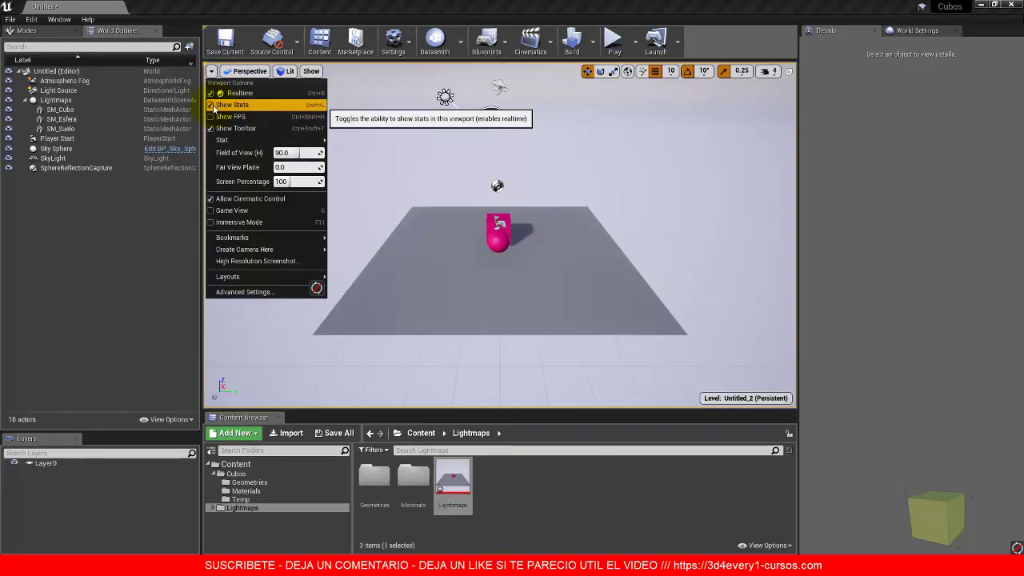
{"action": "mouse_move", "coordinate": [240, 140]}
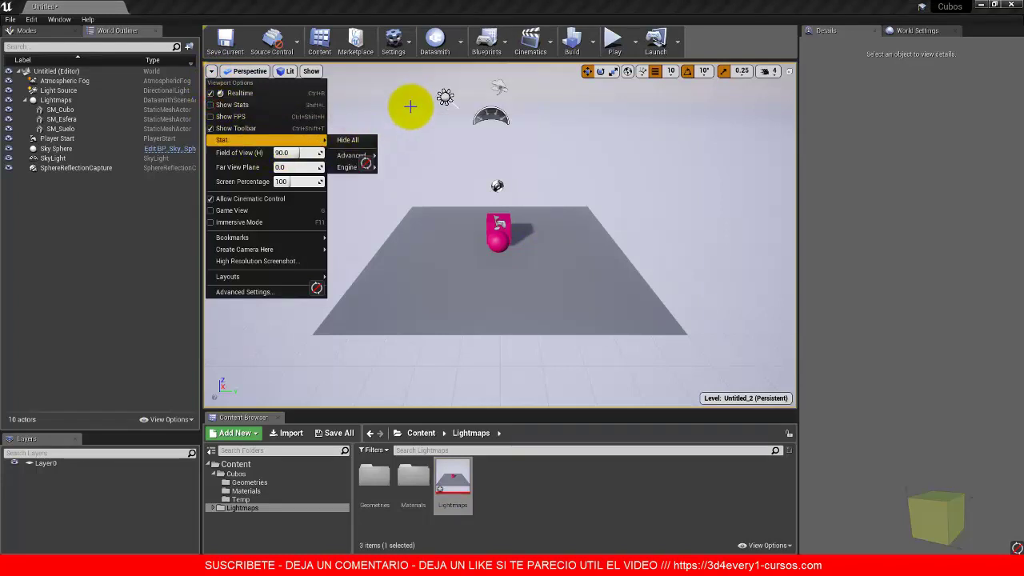
{"action": "left_click", "coordinate": [392, 136]}
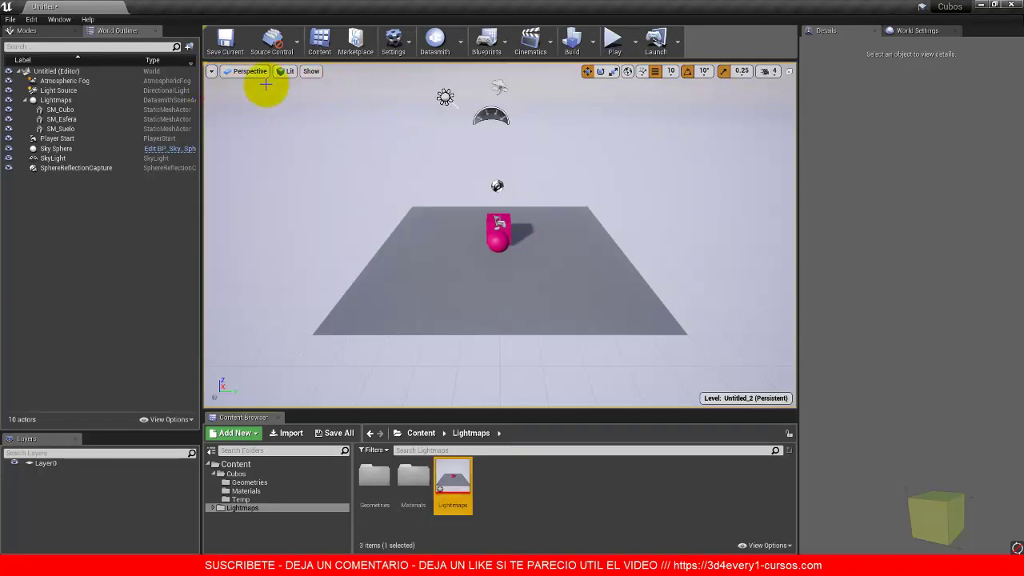
{"action": "left_click", "coordinate": [211, 71]}
{"action": "left_click", "coordinate": [232, 105]}
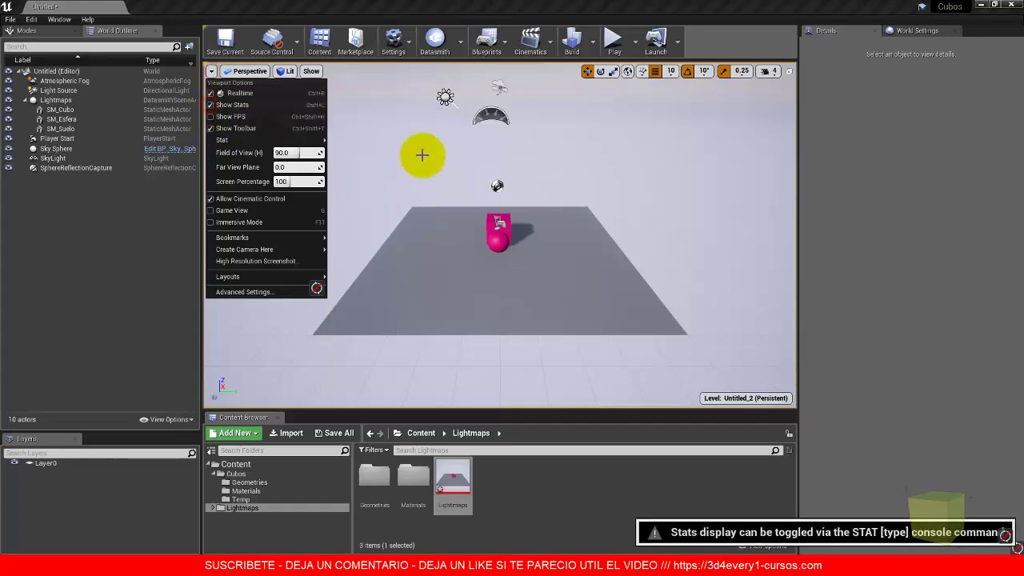
{"action": "left_click", "coordinate": [422, 154]}
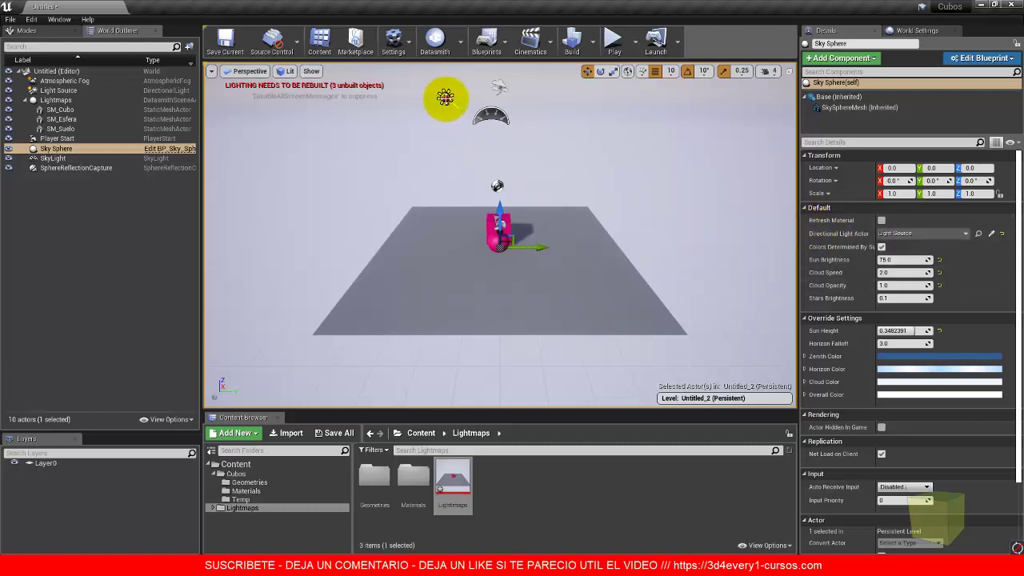
Step: Select the directional Light Source and review its Static, Stationary and Movable mobility options
{"action": "left_click", "coordinate": [445, 97]}
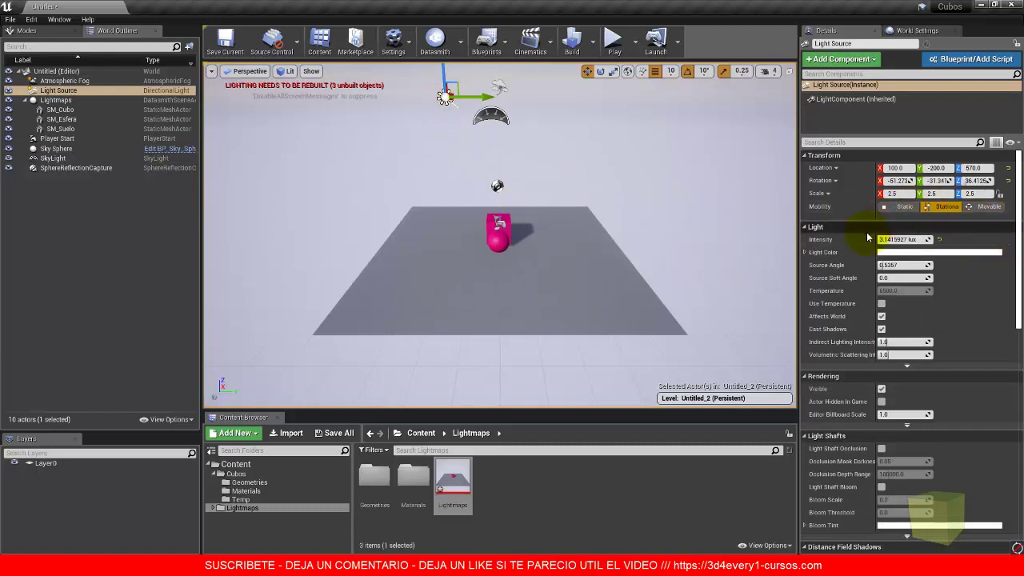
{"action": "left_click", "coordinate": [996, 209]}
{"action": "left_click", "coordinate": [944, 207]}
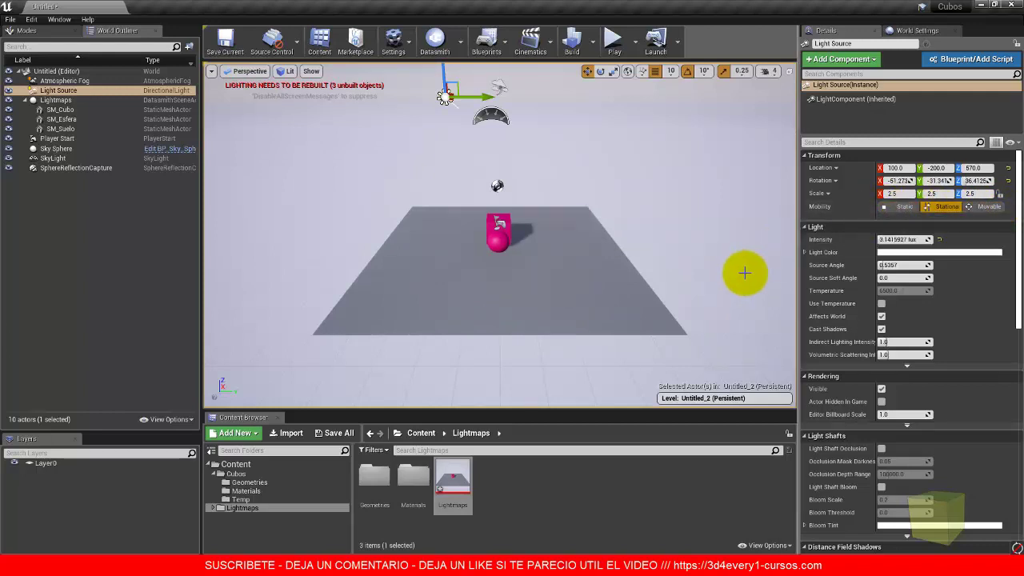
{"action": "left_click", "coordinate": [897, 208]}
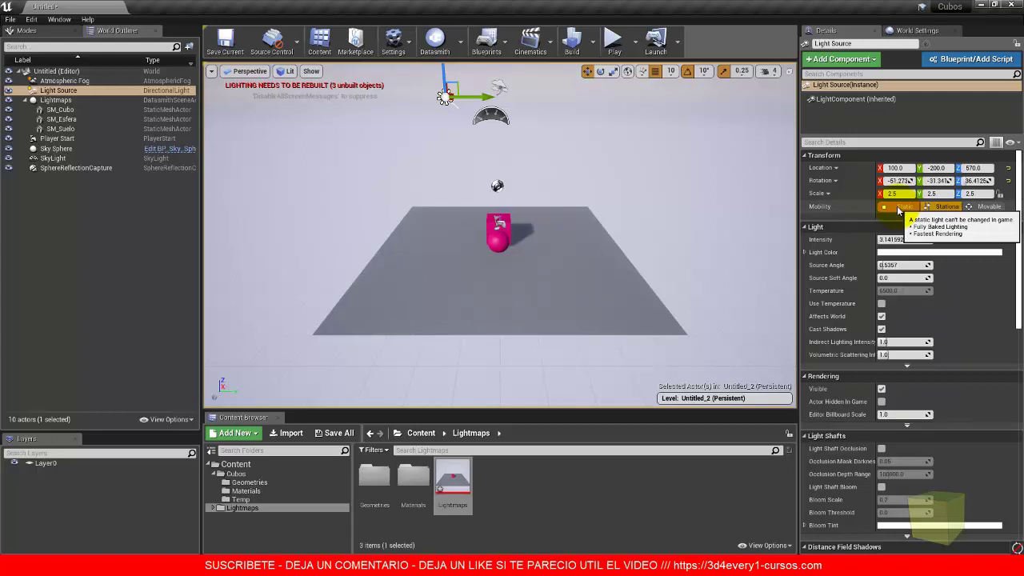
{"action": "left_click", "coordinate": [992, 207]}
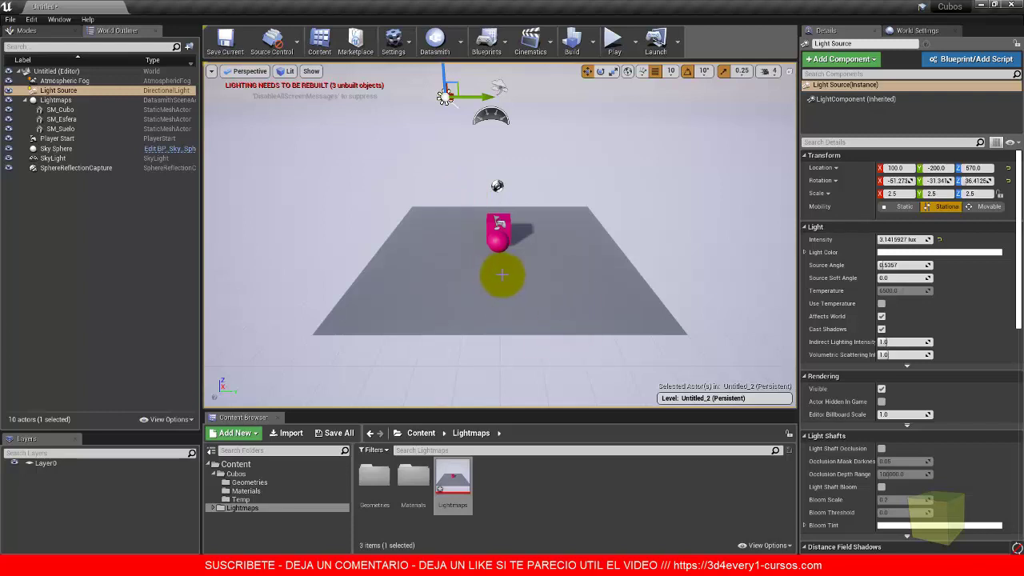
Step: Examine the cube and sphere from several sides, including their lit and shaded faces and the shadows cast on the floor
{"action": "left_click_drag", "start_coordinate": [483, 245], "coordinate": [472, 213], "text": "alt"}
{"action": "scroll", "coordinate": [496, 240], "scroll_direction": "up", "scroll_amount": 3}
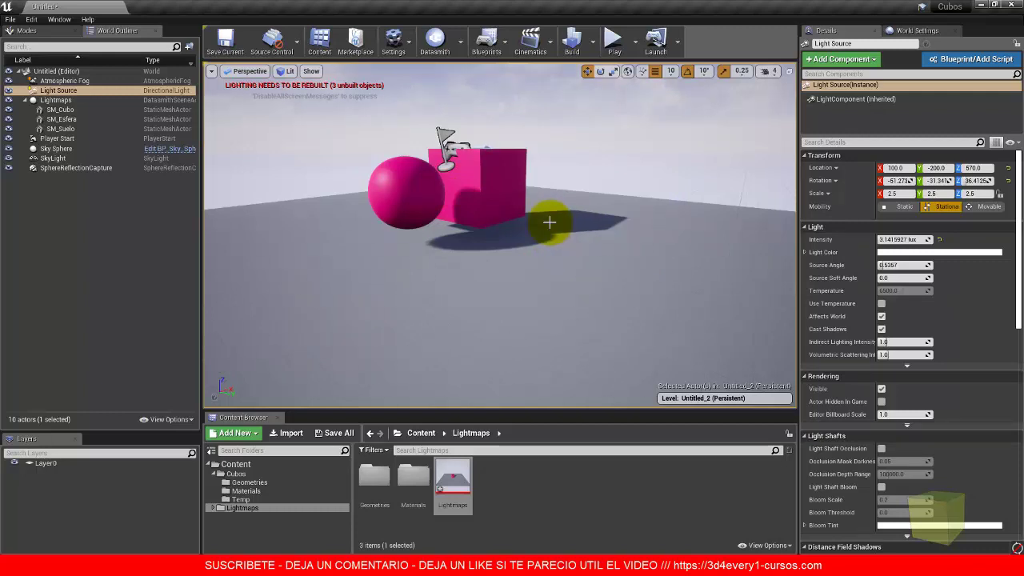
{"action": "middle_click_drag", "start_coordinate": [439, 279], "coordinate": [485, 281]}
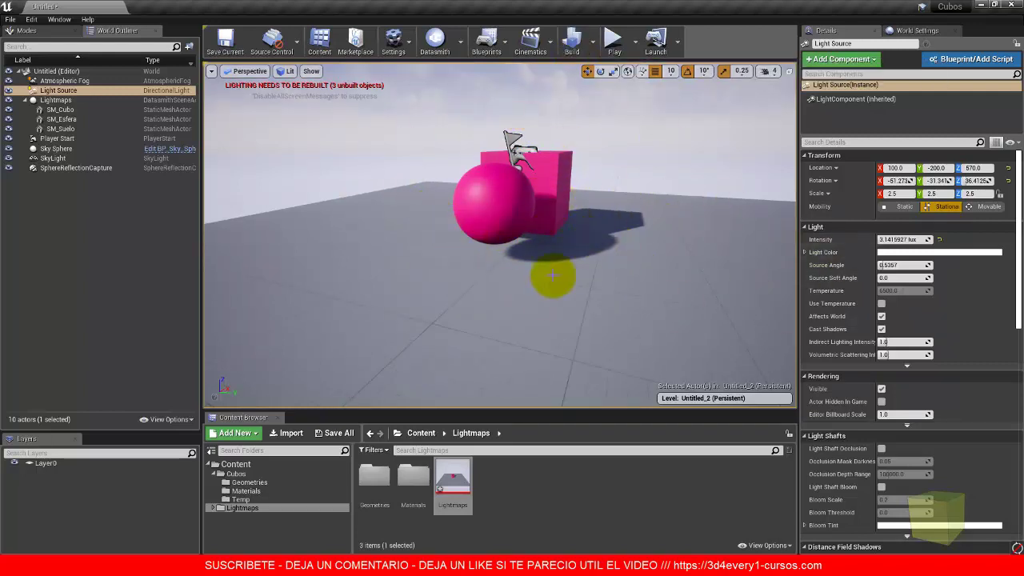
{"action": "right_click_drag", "start_coordinate": [553, 304], "coordinate": [601, 227]}
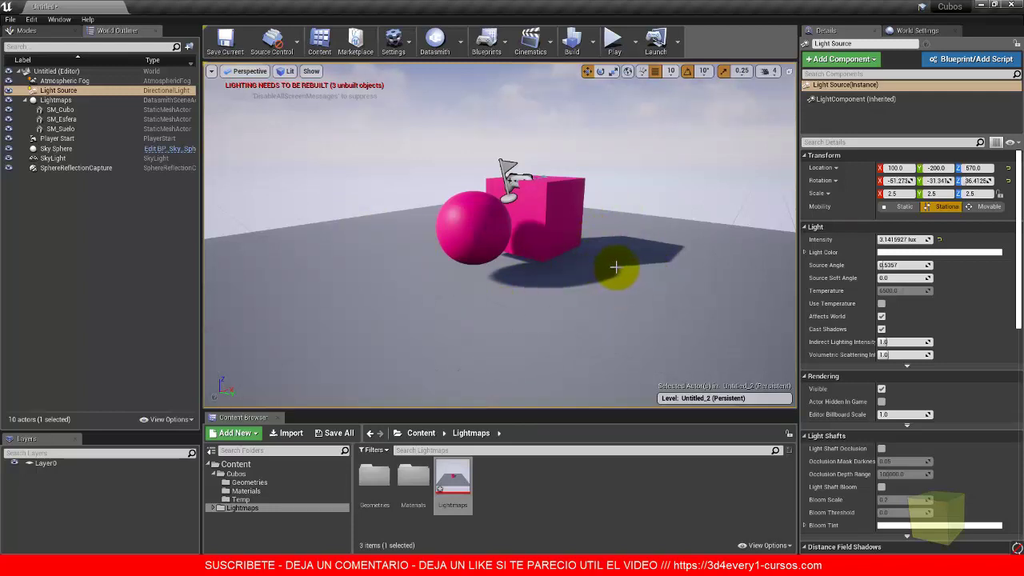
{"action": "mouse_move", "coordinate": [614, 266]}
{"action": "left_mouse_down"}
{"action": "mouse_move", "coordinate": [533, 267]}
{"action": "mouse_move", "coordinate": [613, 270]}
{"action": "mouse_move", "coordinate": [636, 253]}
{"action": "mouse_move", "coordinate": [600, 247]}
{"action": "mouse_move", "coordinate": [603, 270]}
{"action": "left_mouse_up"}
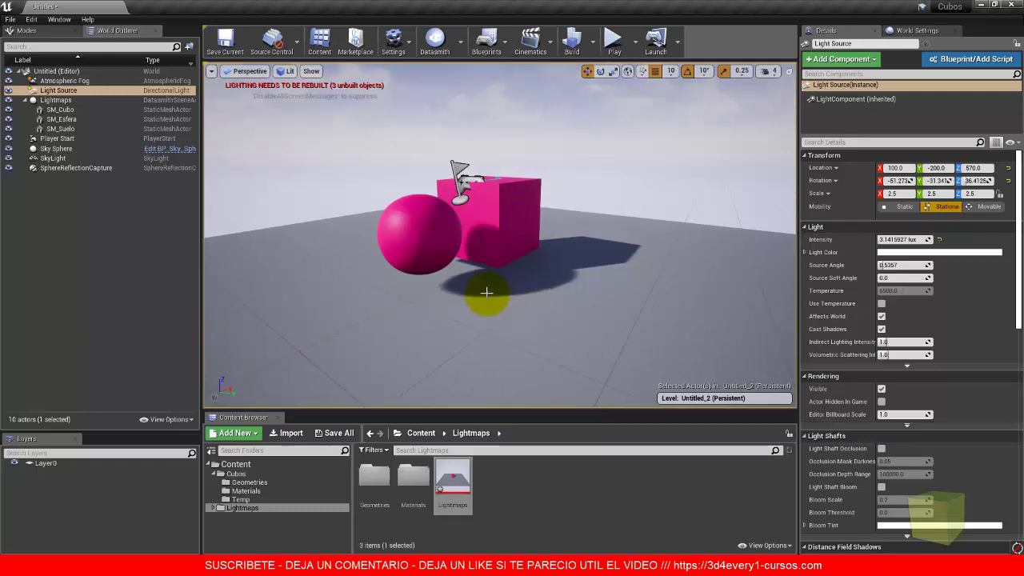
{"action": "right_click_drag", "start_coordinate": [483, 288], "coordinate": [483, 290]}
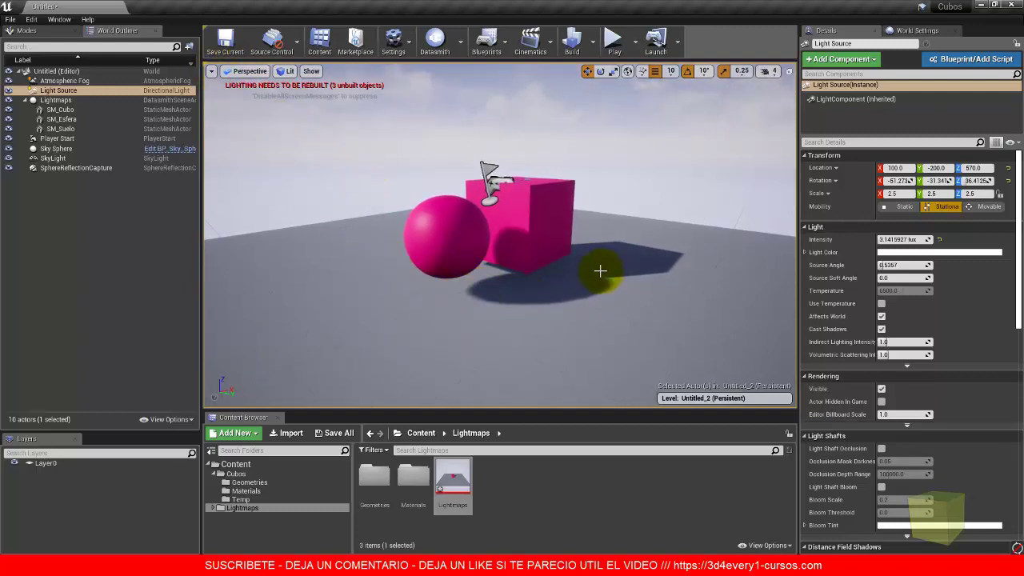
{"action": "mouse_move", "coordinate": [469, 276]}
{"action": "right_mouse_down"}
{"action": "mouse_move", "coordinate": [651, 269]}
{"action": "mouse_move", "coordinate": [473, 274]}
{"action": "right_mouse_up"}
{"action": "right_click_drag", "start_coordinate": [455, 219], "coordinate": [845, 216]}
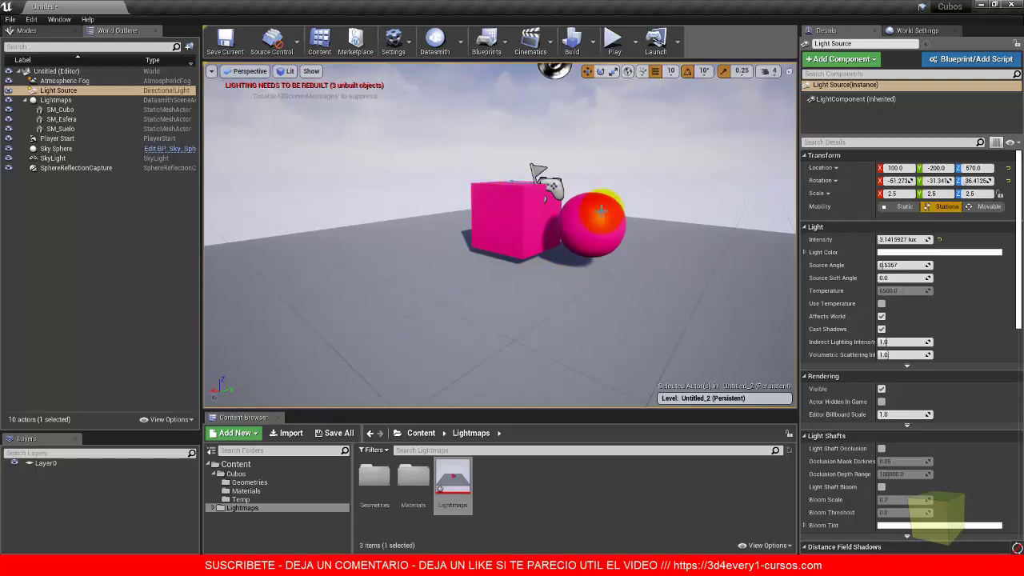
{"action": "left_click", "coordinate": [586, 233]}
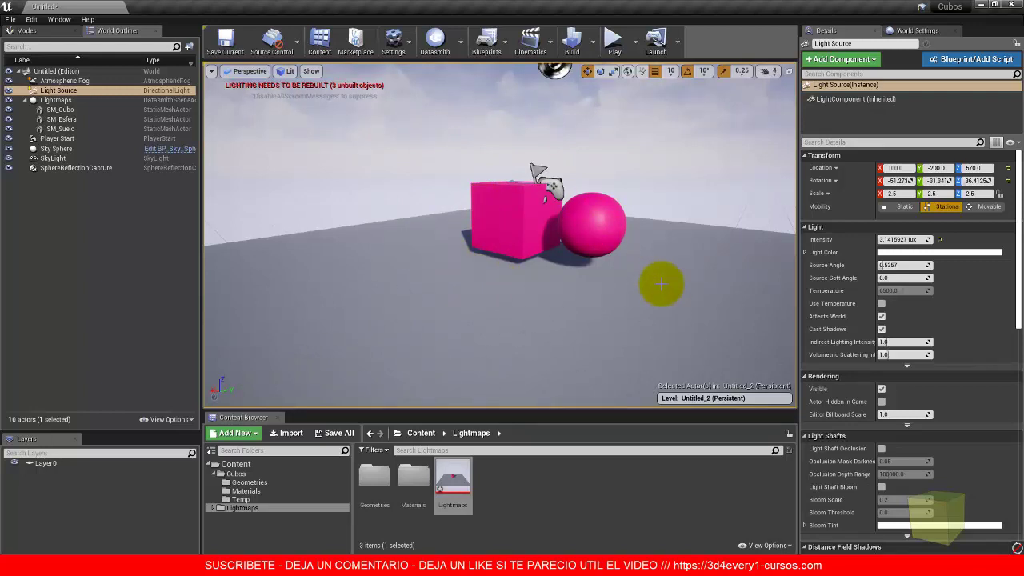
{"action": "left_click", "coordinate": [531, 233]}
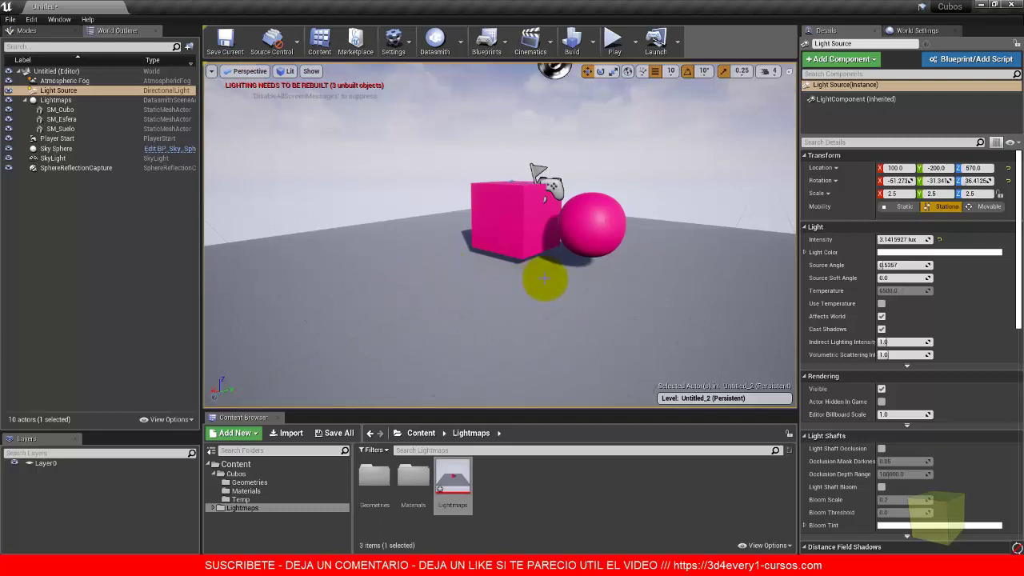
{"action": "left_click", "coordinate": [521, 259]}
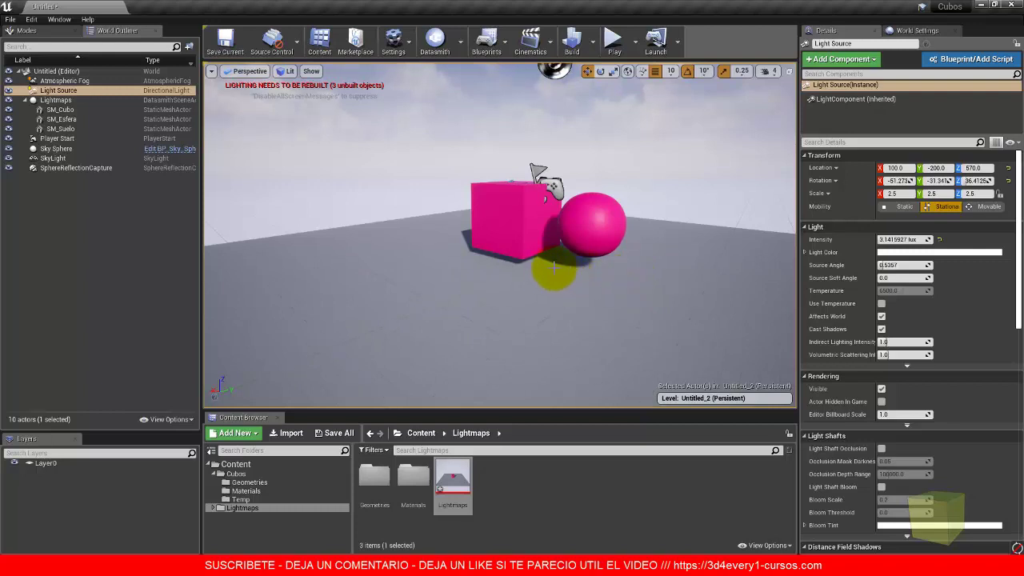
{"action": "mouse_move", "coordinate": [483, 263]}
{"action": "left_mouse_down"}
{"action": "mouse_move", "coordinate": [502, 200]}
{"action": "mouse_move", "coordinate": [507, 245]}
{"action": "mouse_move", "coordinate": [491, 240]}
{"action": "mouse_move", "coordinate": [493, 256]}
{"action": "left_mouse_up"}
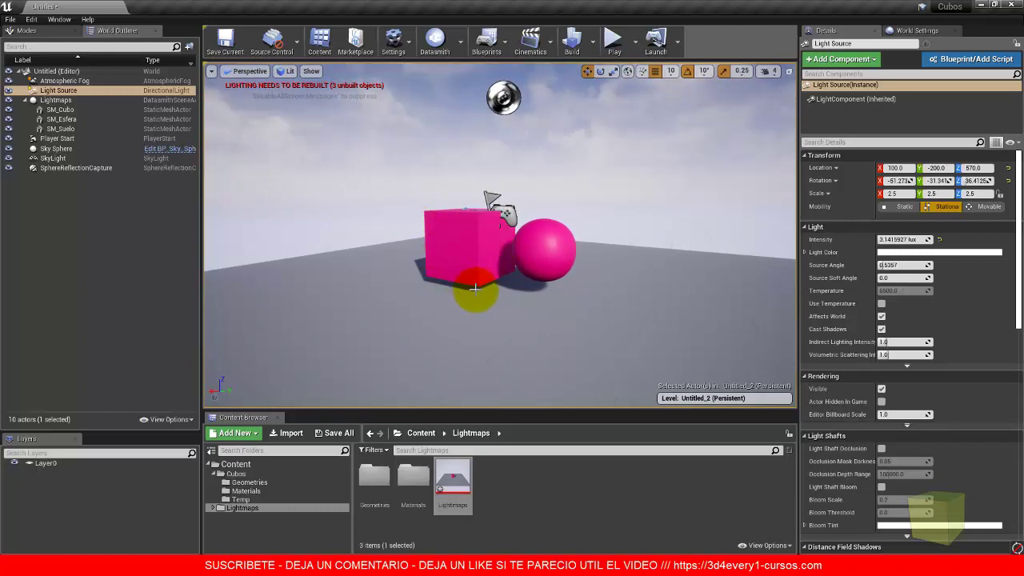
{"action": "left_click", "coordinate": [556, 276]}
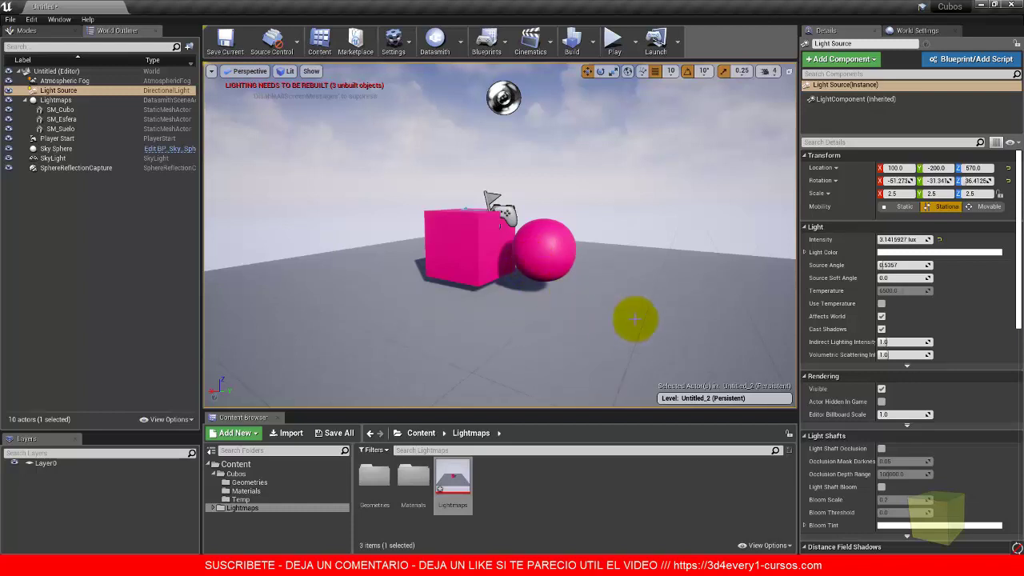
Step: Select the cube SM_Cubo and inspect its mobility setting
{"action": "left_click", "coordinate": [462, 244]}
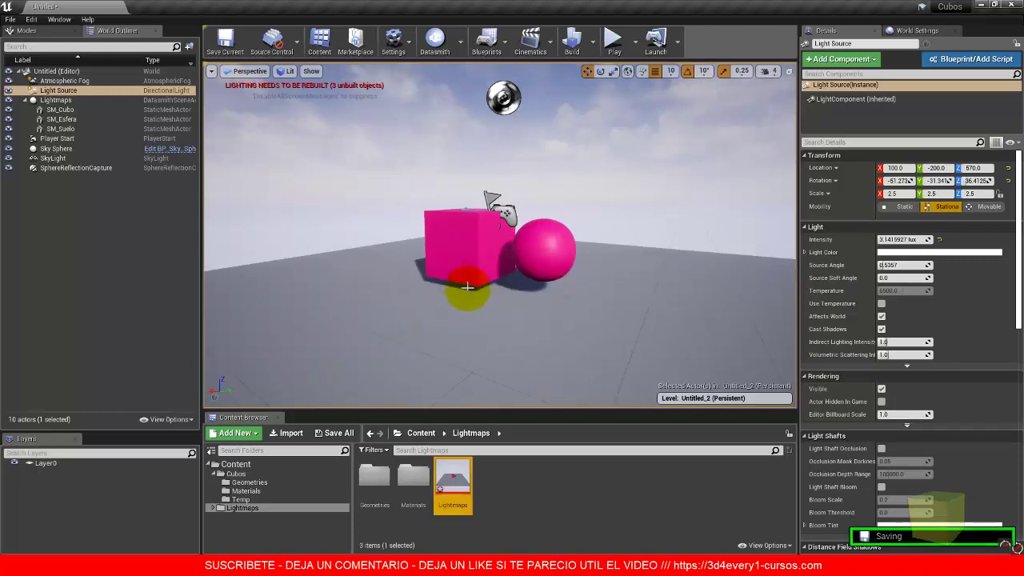
{"action": "left_click", "coordinate": [458, 242]}
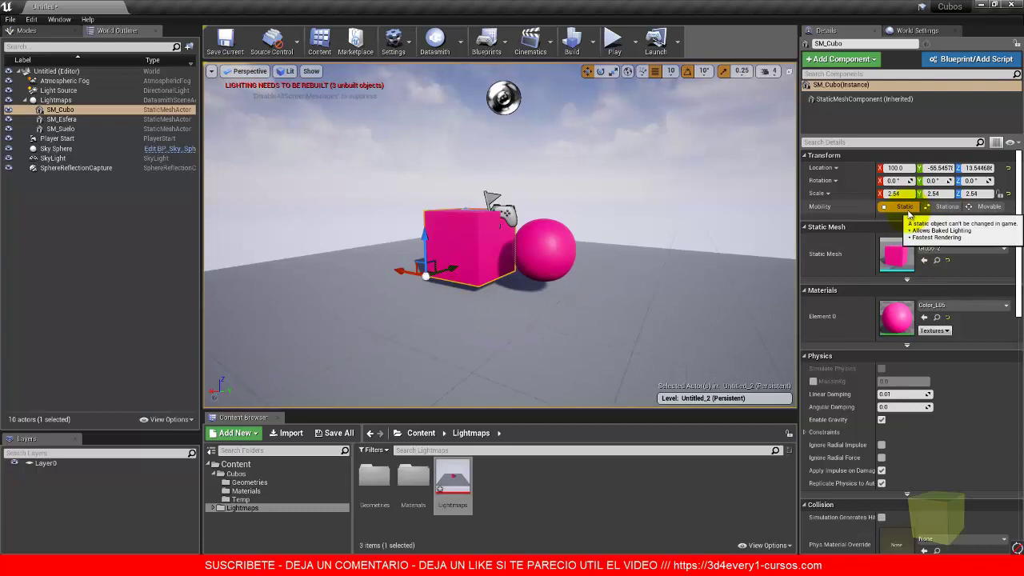
Step: Select the cube, the sphere SM_Esfera and the floor SM_Suelo in turn and check each one's mobility setting
{"action": "left_click", "coordinate": [467, 265]}
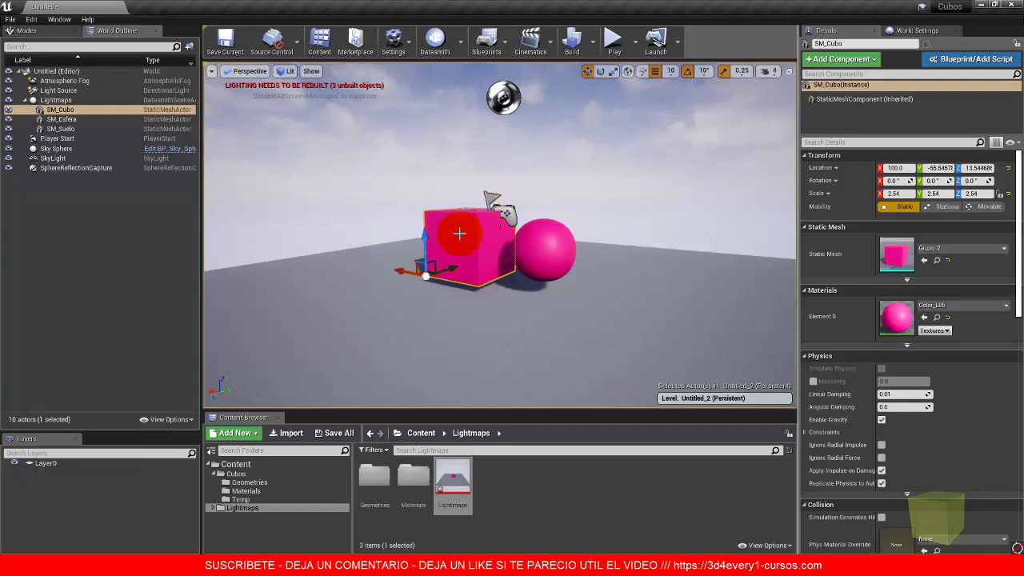
{"action": "left_click", "coordinate": [546, 243]}
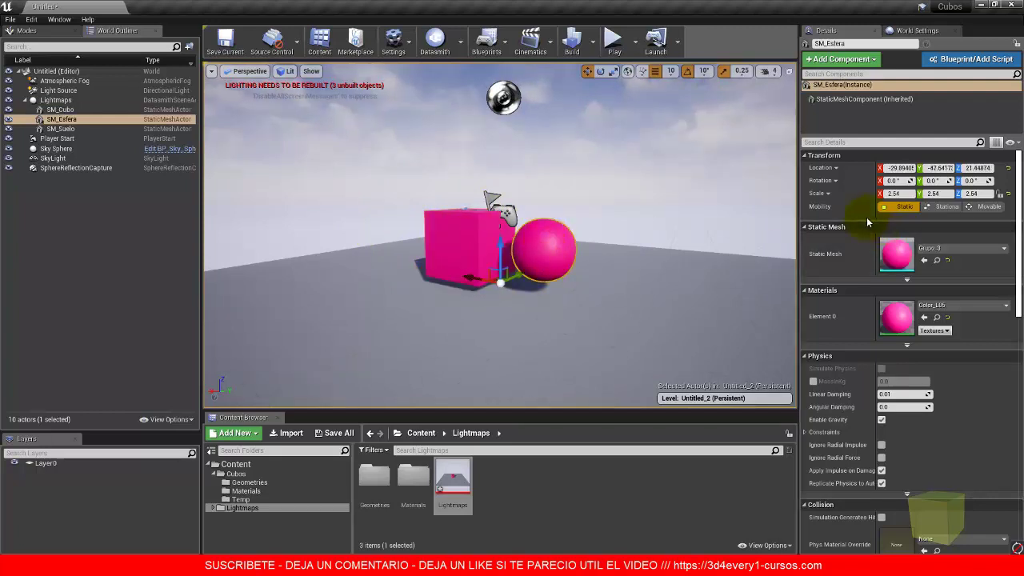
{"action": "left_click", "coordinate": [647, 339]}
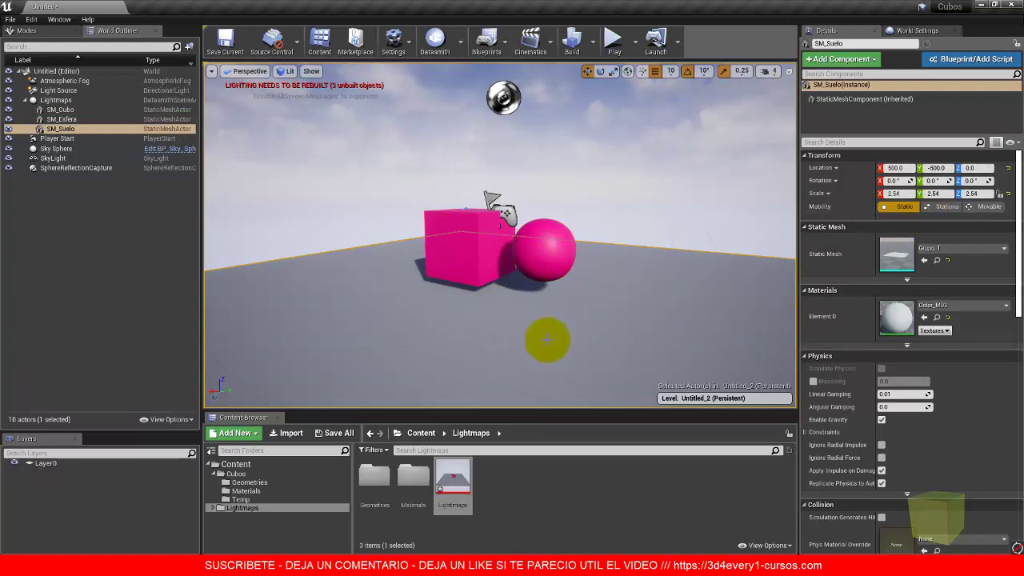
Step: Select the directional Light Source above the scene and set its mobility to Static
{"action": "scroll", "coordinate": [560, 337], "scroll_direction": "down", "scroll_amount": 10}
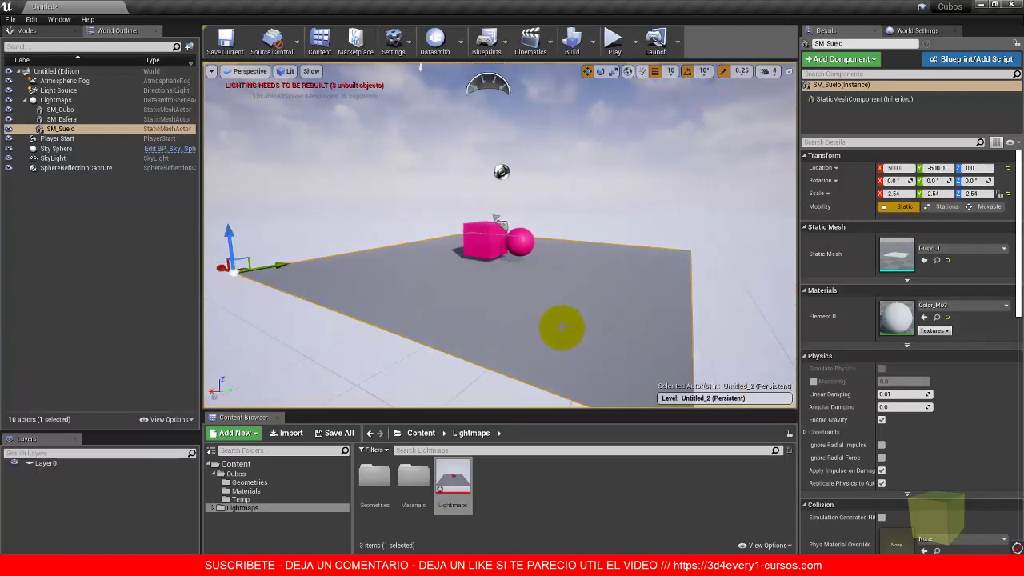
{"action": "right_click_drag", "start_coordinate": [480, 315], "coordinate": [457, 217]}
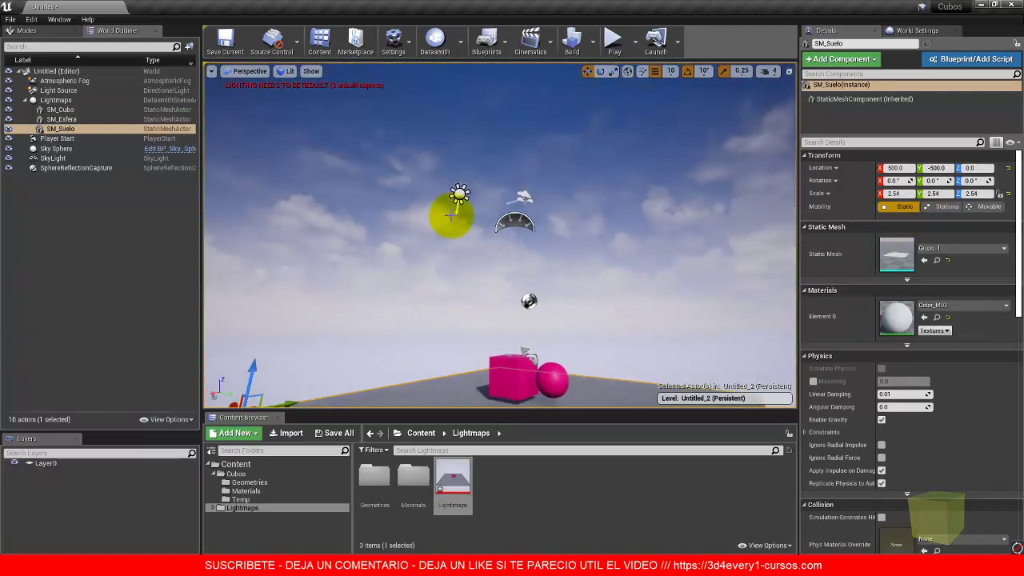
{"action": "left_click", "coordinate": [458, 192]}
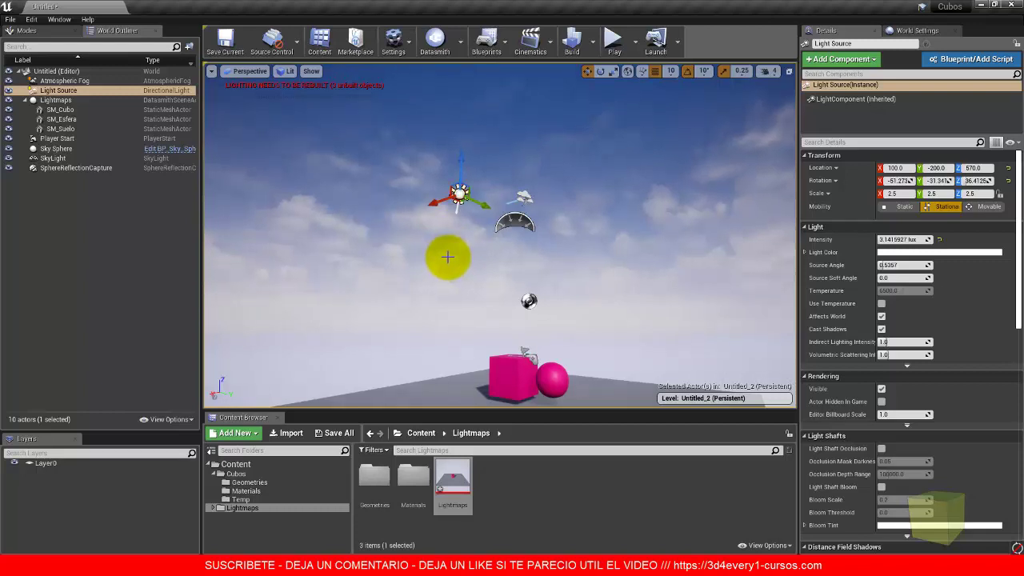
{"action": "left_click", "coordinate": [457, 181]}
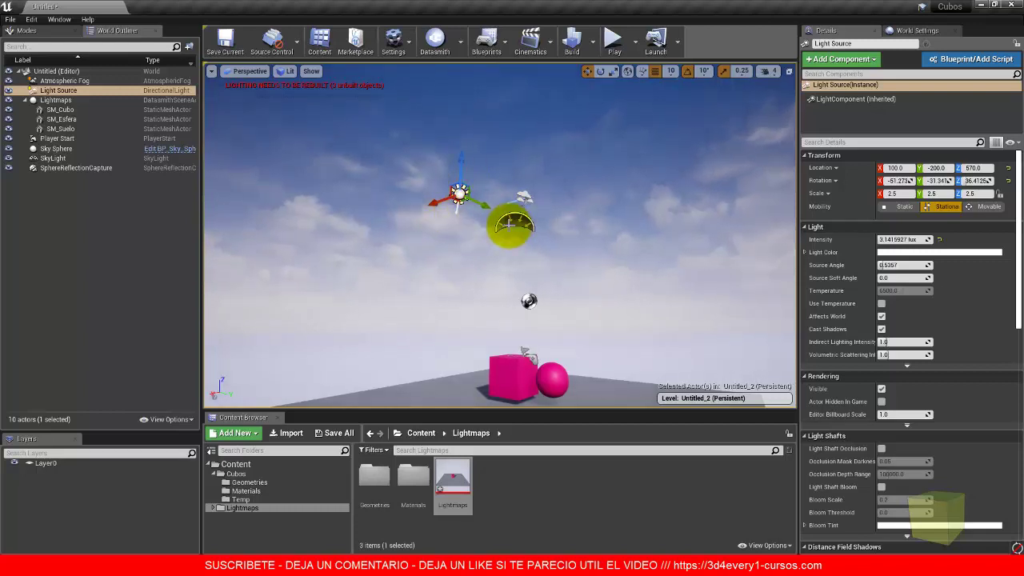
{"action": "left_click", "coordinate": [501, 110]}
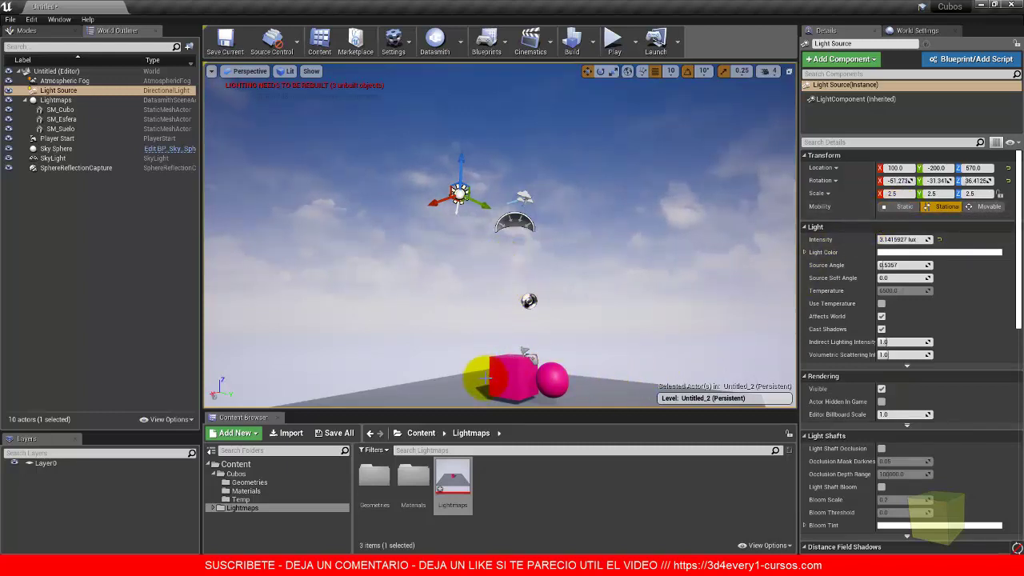
{"action": "left_click", "coordinate": [505, 397]}
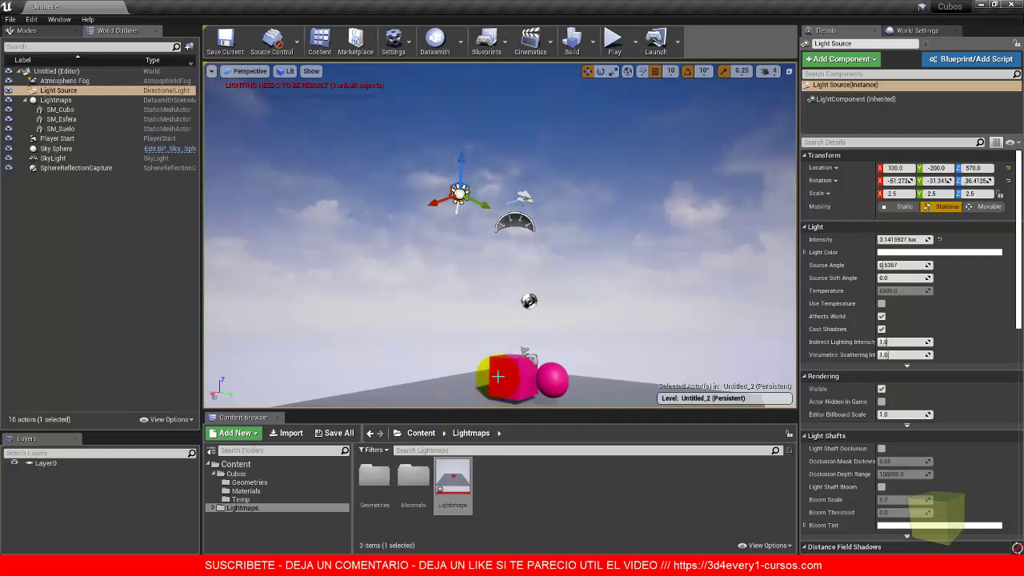
{"action": "left_click", "coordinate": [549, 393]}
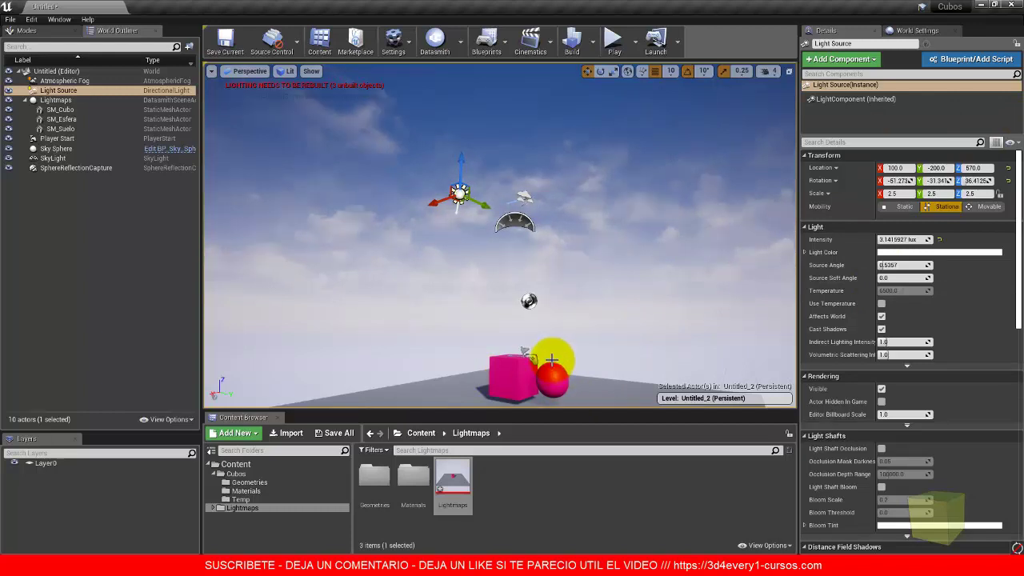
{"action": "right_click_drag", "start_coordinate": [475, 371], "coordinate": [523, 402]}
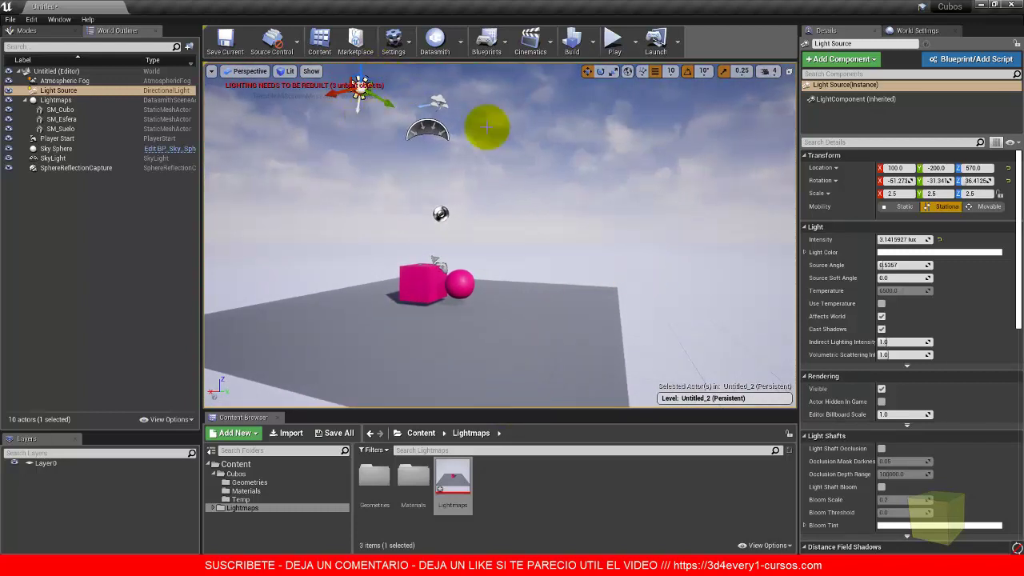
{"action": "left_click", "coordinate": [897, 207]}
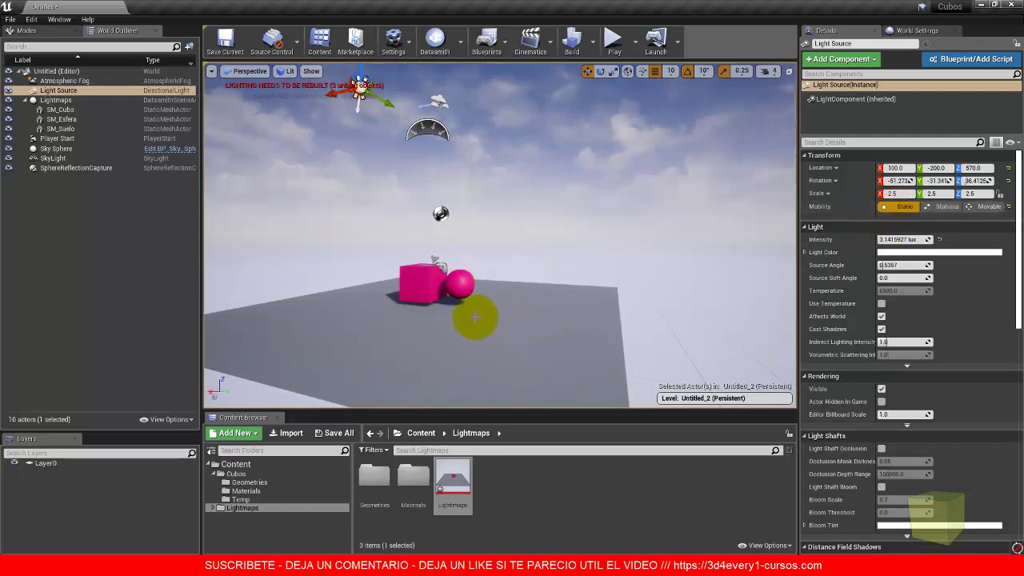
Step: Frame the sphere, cube and their floor shadows up close and build only the lighting for the level
{"action": "left_click_drag", "start_coordinate": [416, 322], "coordinate": [288, 90]}
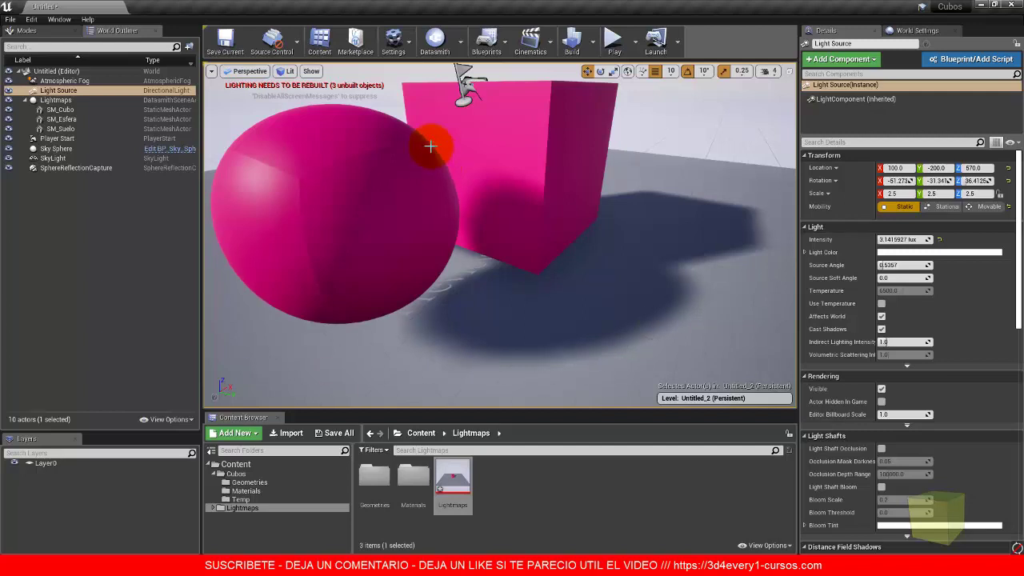
{"action": "left_click", "coordinate": [594, 46]}
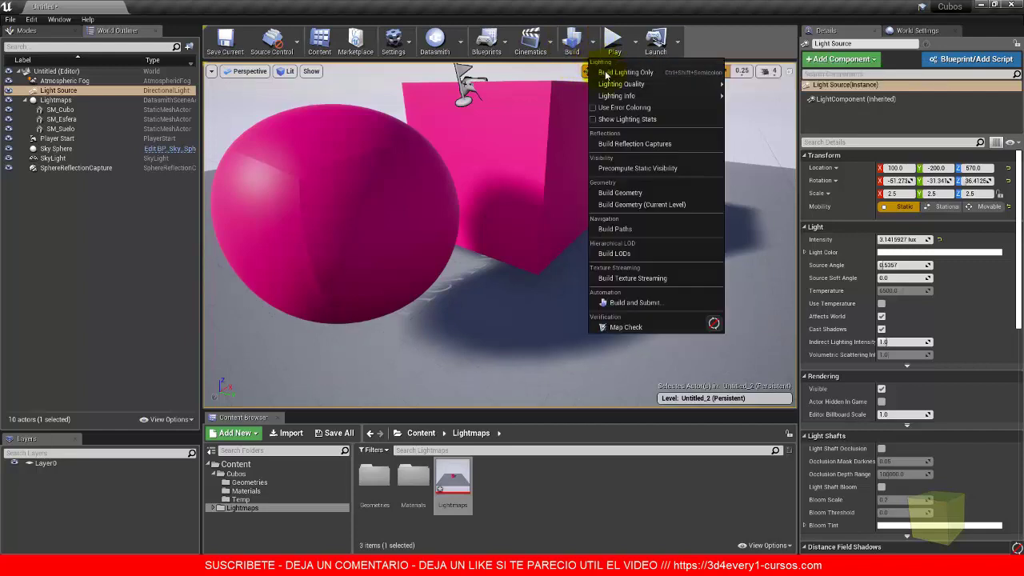
{"action": "mouse_move", "coordinate": [629, 84]}
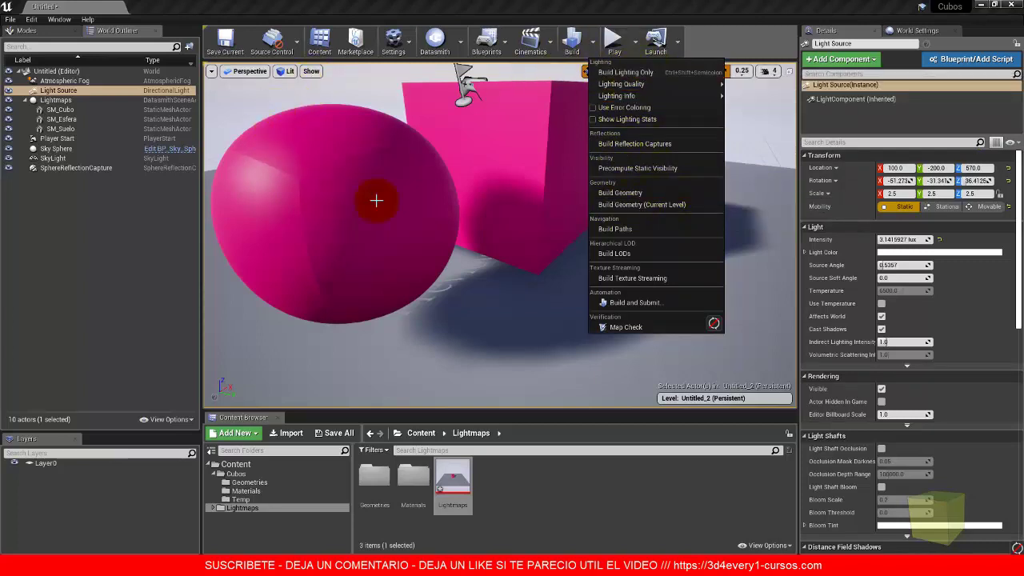
{"action": "left_click", "coordinate": [626, 77]}
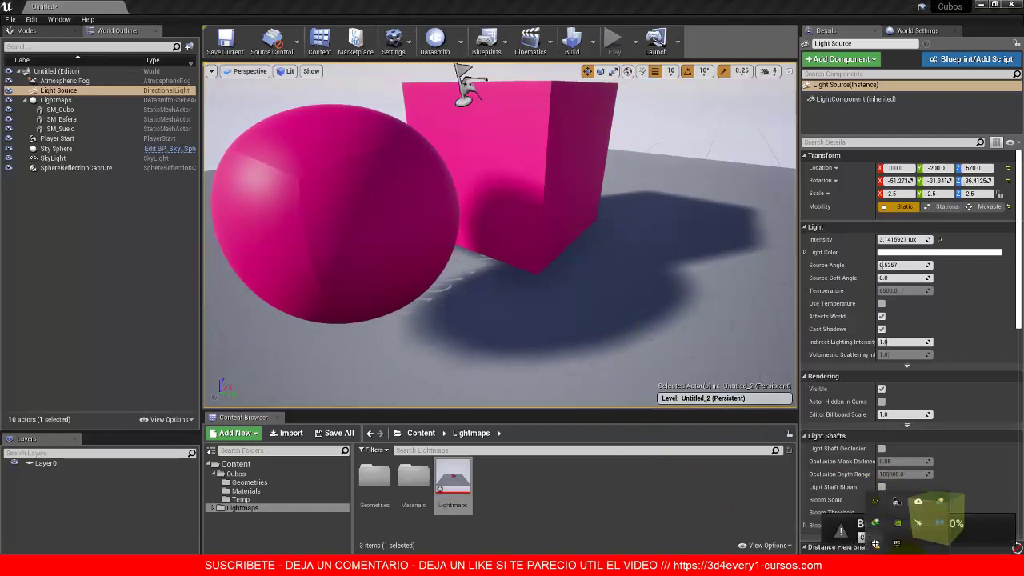
Step: Open the Swarm Agent window, check the distributed progress of the lighting build, and close it
{"action": "double_click", "coordinate": [875, 503]}
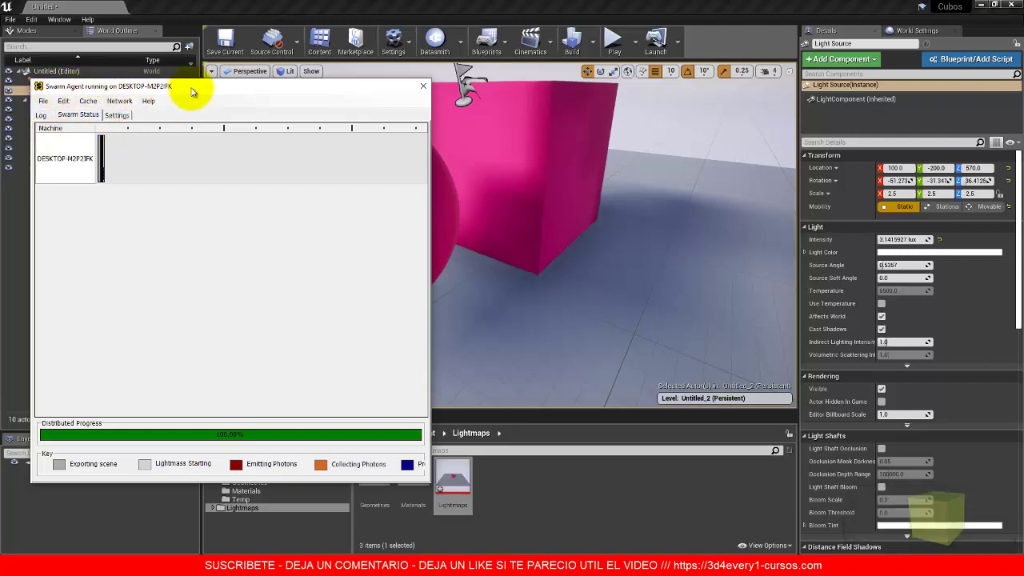
{"action": "left_click_drag", "start_coordinate": [200, 86], "coordinate": [227, 83]}
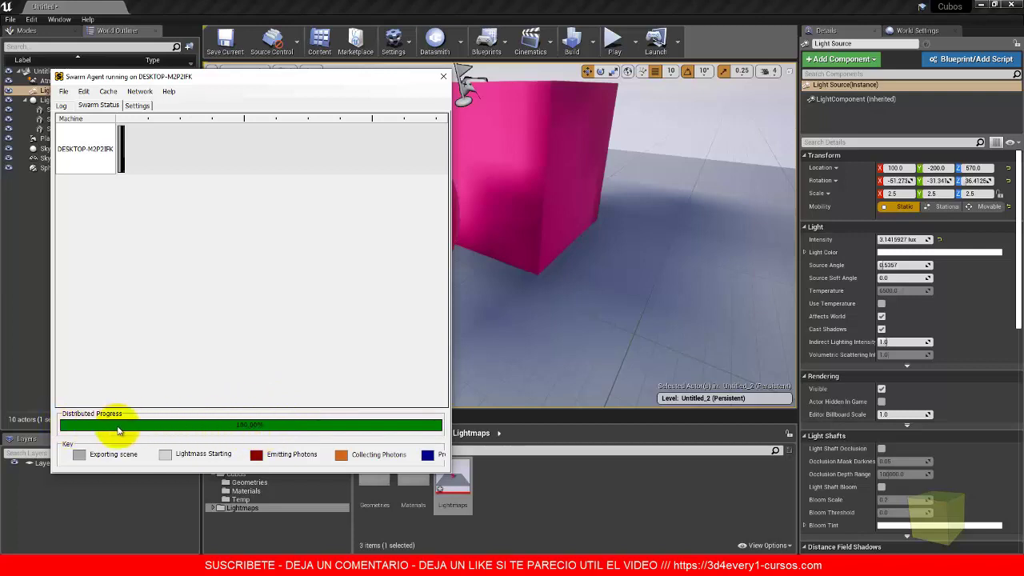
{"action": "left_click", "coordinate": [443, 76]}
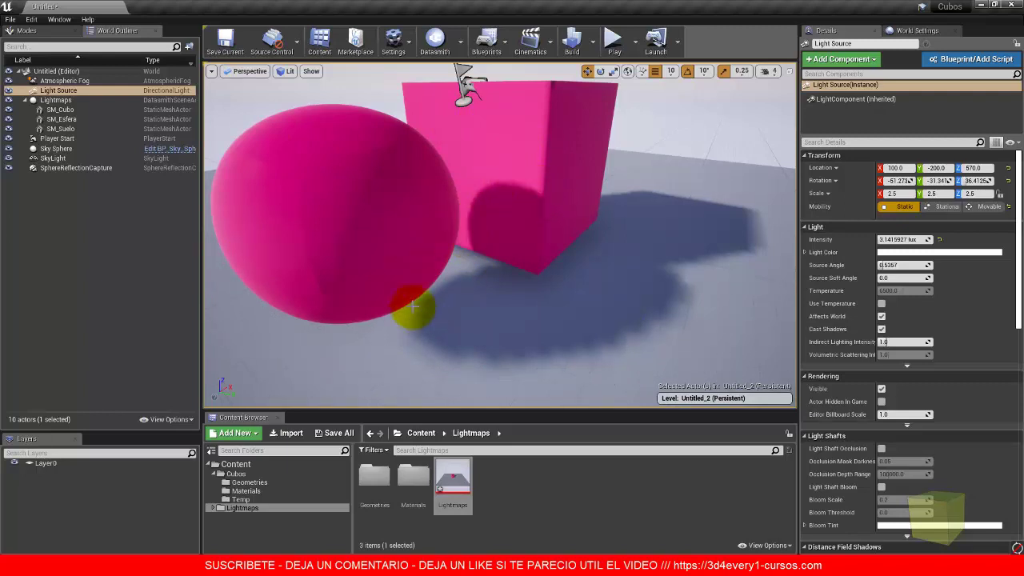
Step: Hide the grid in the perspective viewport and examine the baked shadows on the floor
{"action": "left_click", "coordinate": [311, 71]}
{"action": "left_click", "coordinate": [339, 167]}
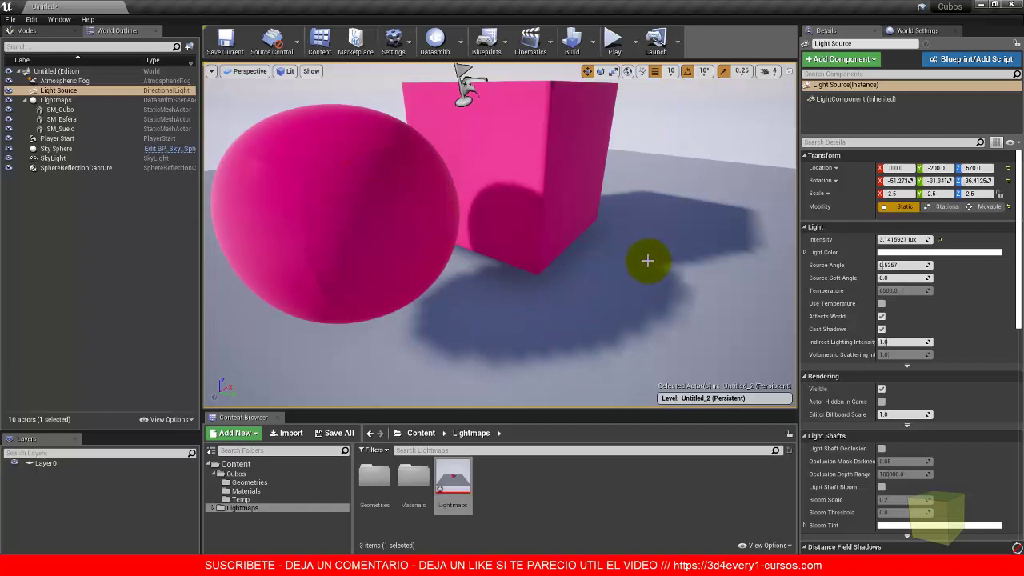
{"action": "mouse_move", "coordinate": [613, 280]}
{"action": "right_mouse_down"}
{"action": "mouse_move", "coordinate": [601, 281]}
{"action": "mouse_move", "coordinate": [613, 280]}
{"action": "right_mouse_up"}
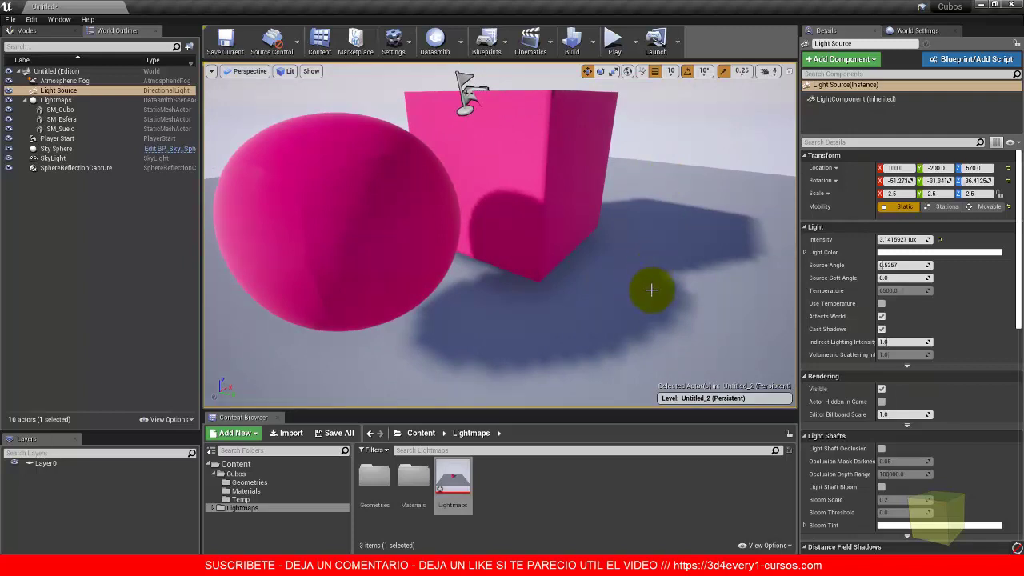
Step: Inspect the Overridden Light Map Res setting in the Lighting details of the floor, the cube and the sphere
{"action": "left_click", "coordinate": [651, 290]}
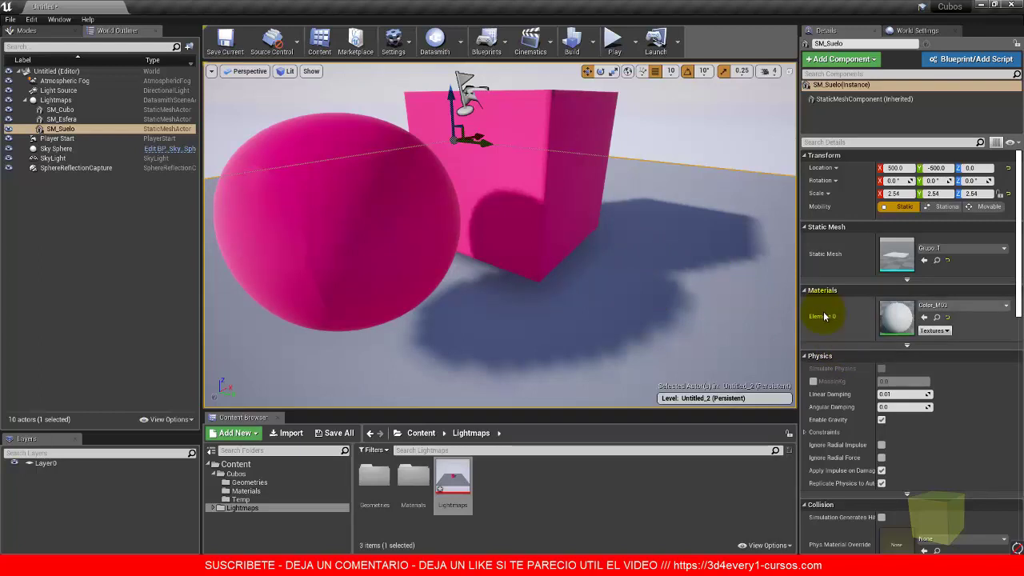
{"action": "scroll", "coordinate": [831, 332], "scroll_direction": "down", "scroll_amount": 2}
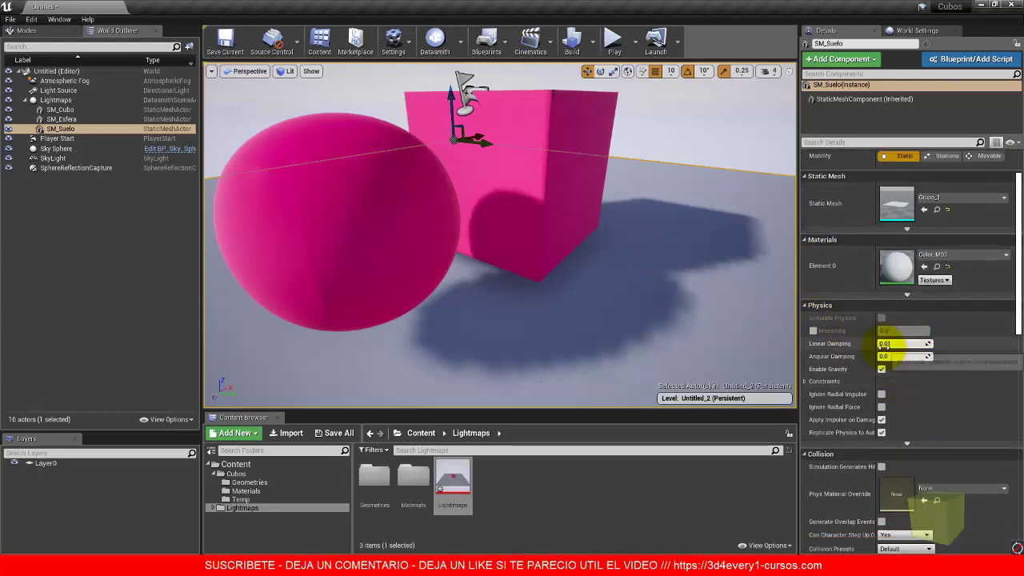
{"action": "scroll", "coordinate": [880, 432], "scroll_direction": "down", "scroll_amount": 8}
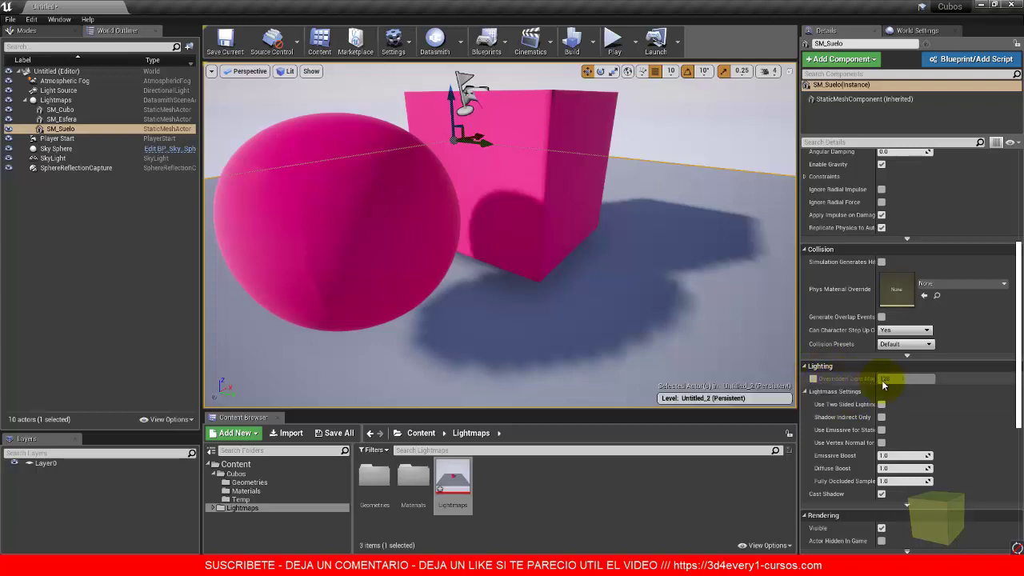
{"action": "left_click", "coordinate": [875, 366]}
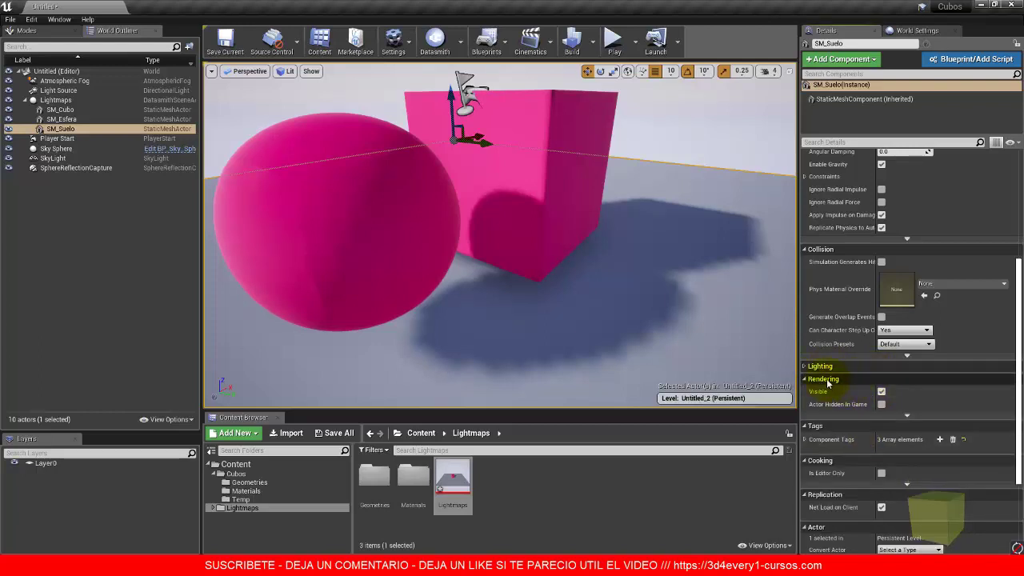
{"action": "left_click", "coordinate": [811, 367]}
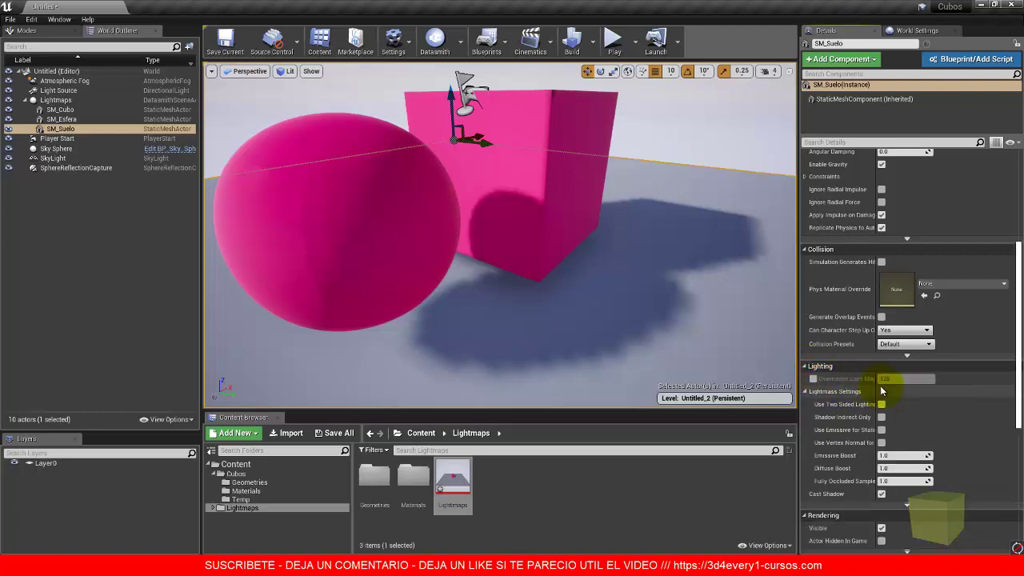
{"action": "left_click_drag", "start_coordinate": [874, 389], "coordinate": [897, 390]}
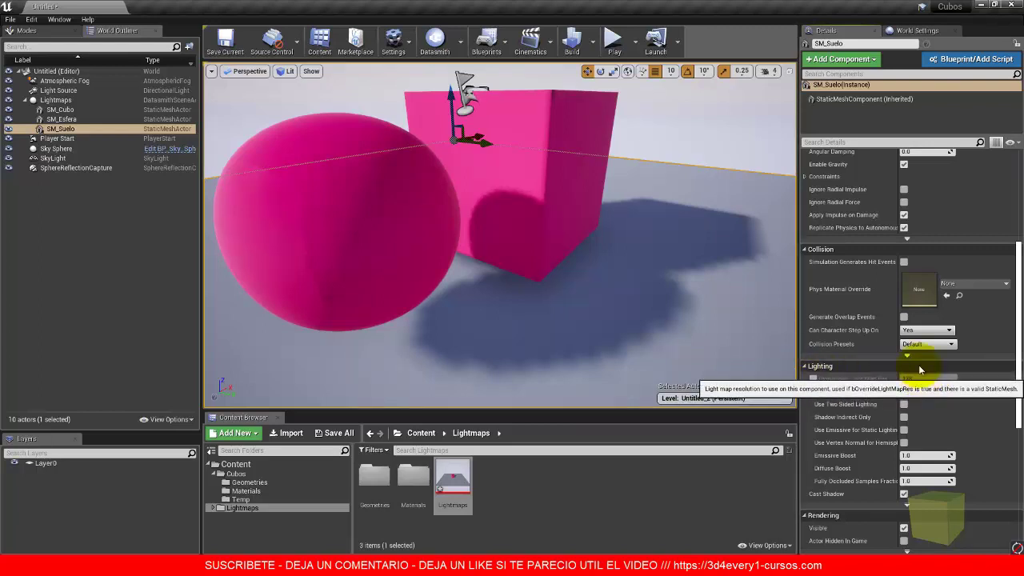
{"action": "left_click", "coordinate": [554, 100]}
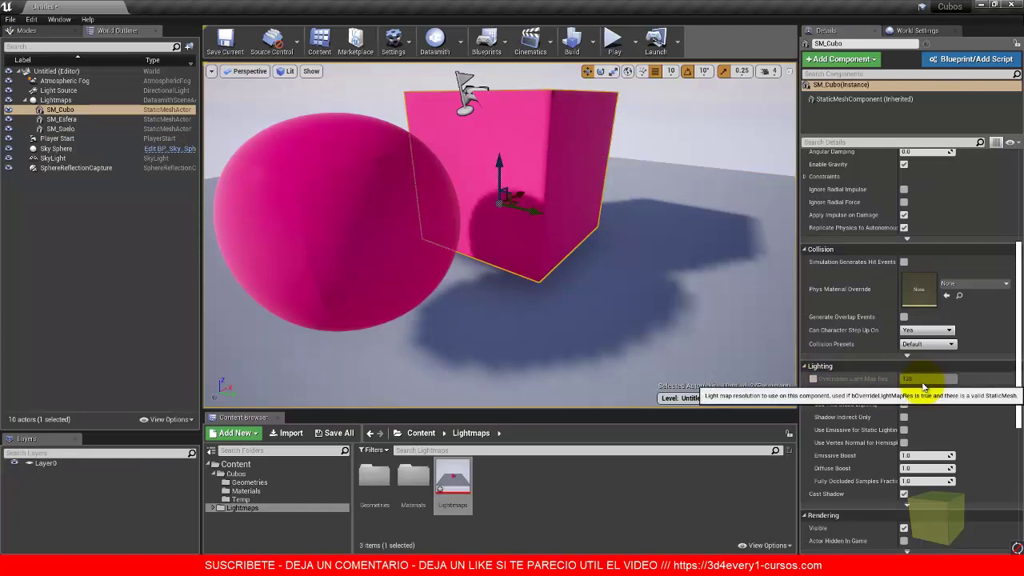
{"action": "left_click", "coordinate": [376, 153]}
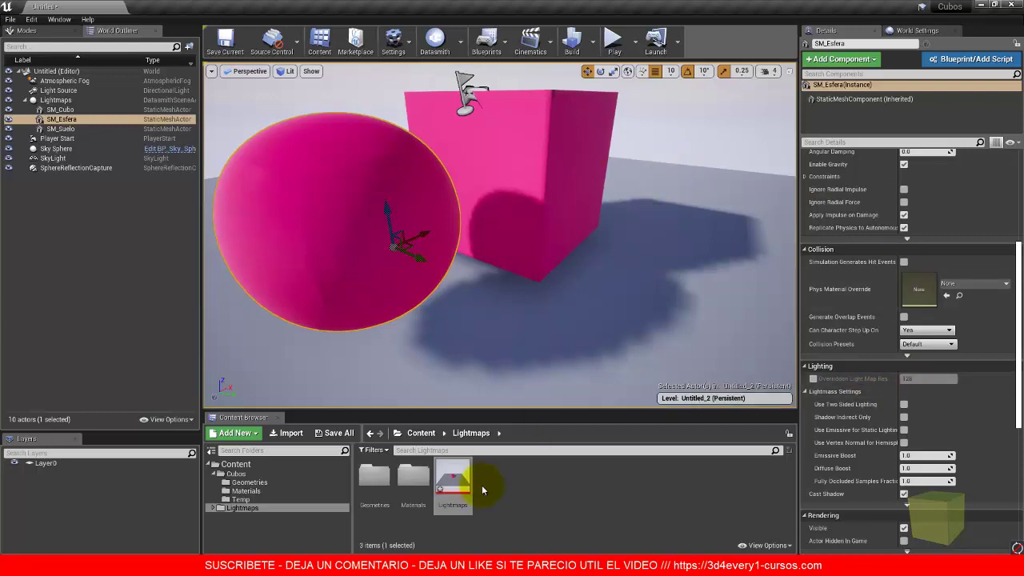
Step: Open the floor mesh Grupo_1 from the Lightmaps Geometries folder in a maximized mesh editor and display its UV Channel 2
{"action": "left_click", "coordinate": [244, 516]}
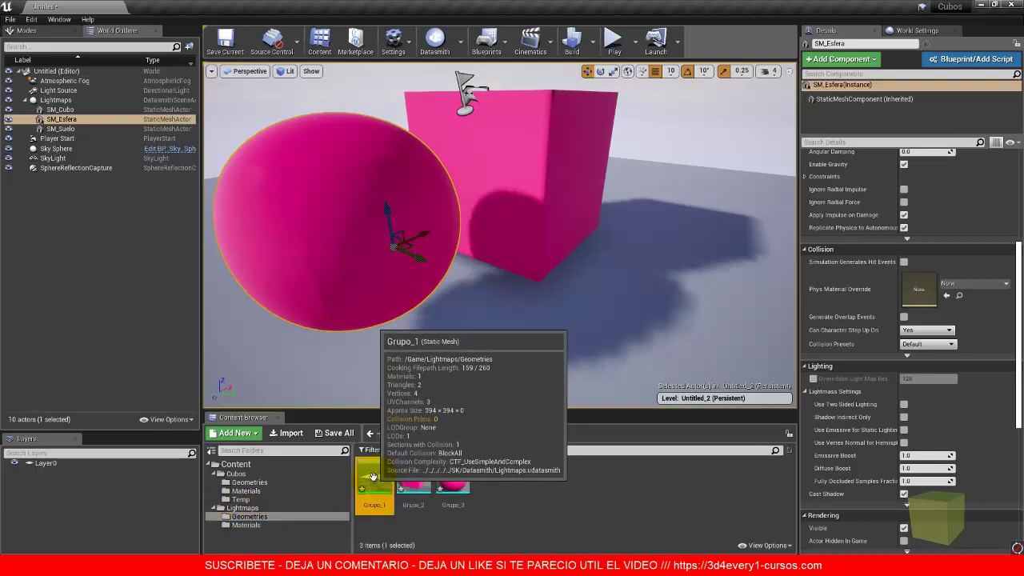
{"action": "double_click", "coordinate": [372, 477]}
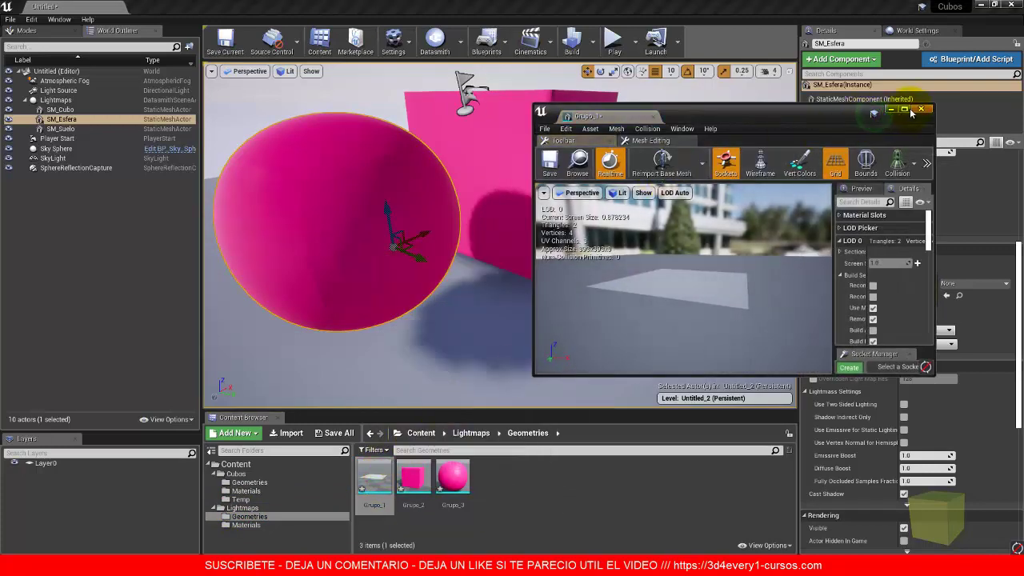
{"action": "left_click", "coordinate": [909, 110]}
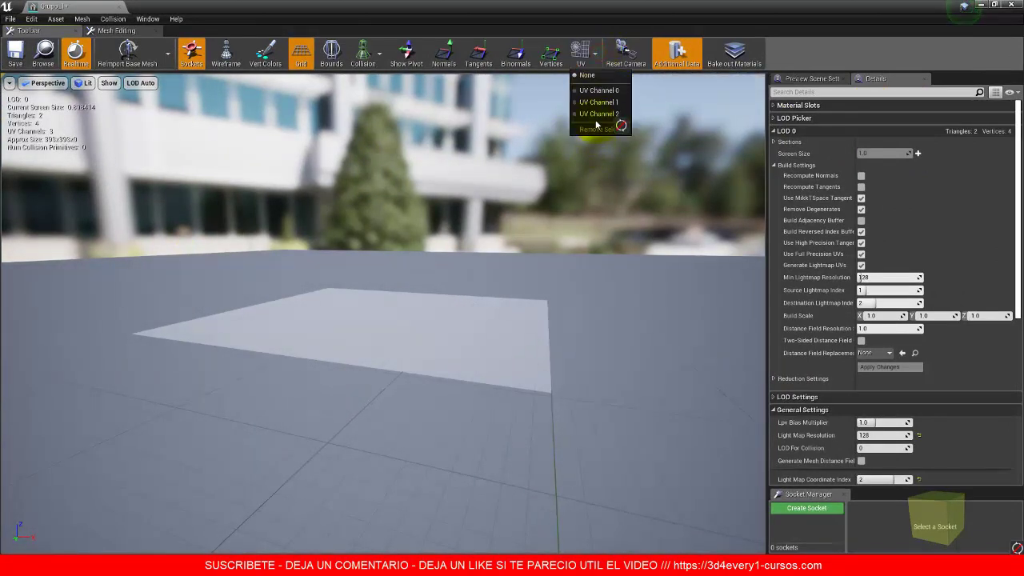
{"action": "left_click", "coordinate": [596, 114]}
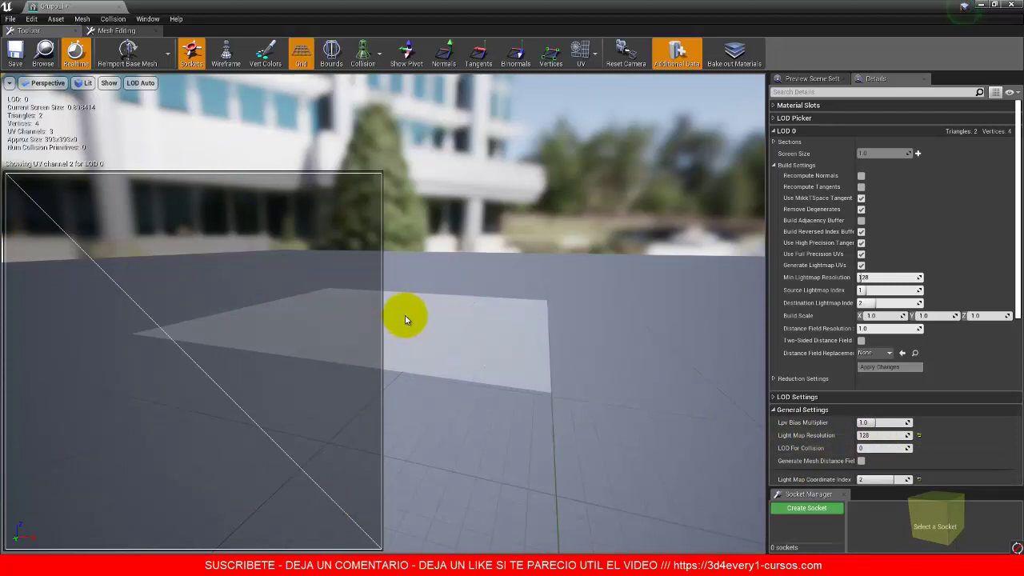
Step: Set the floor mesh's Light Map Resolution to 512 and save the mesh
{"action": "left_click", "coordinate": [878, 435]}
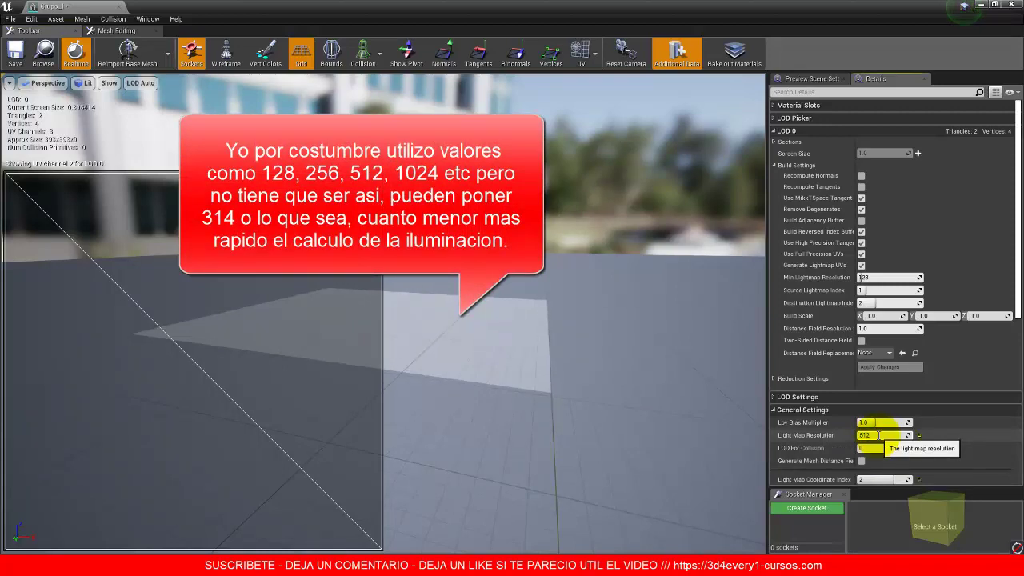
{"action": "left_click", "coordinate": [8, 56]}
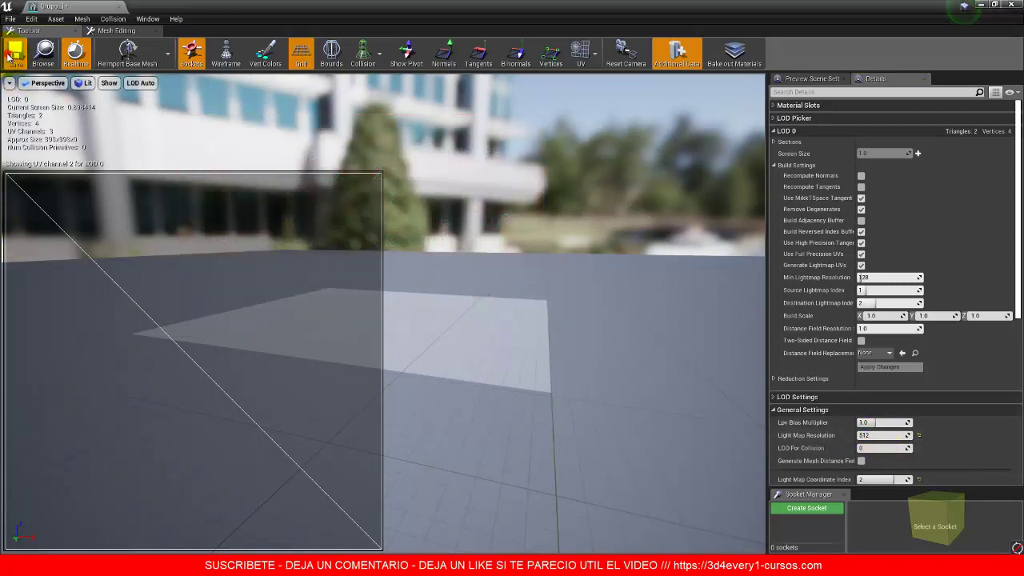
Step: Close the floor mesh editor, select the floor SM_Suelo in the level and rebuild the lighting
{"action": "left_click", "coordinate": [120, 8]}
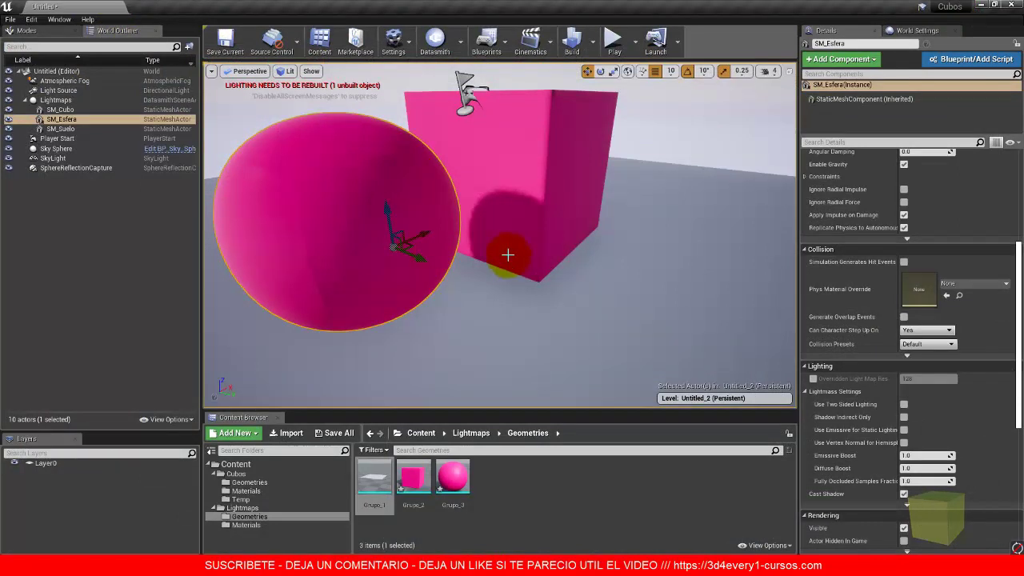
{"action": "left_click", "coordinate": [676, 219]}
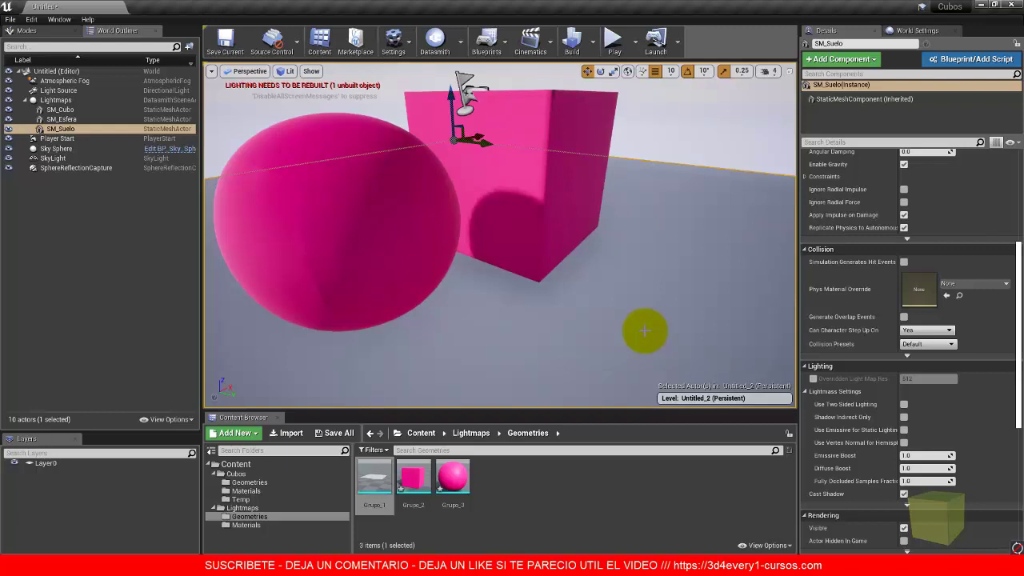
{"action": "left_click", "coordinate": [595, 53]}
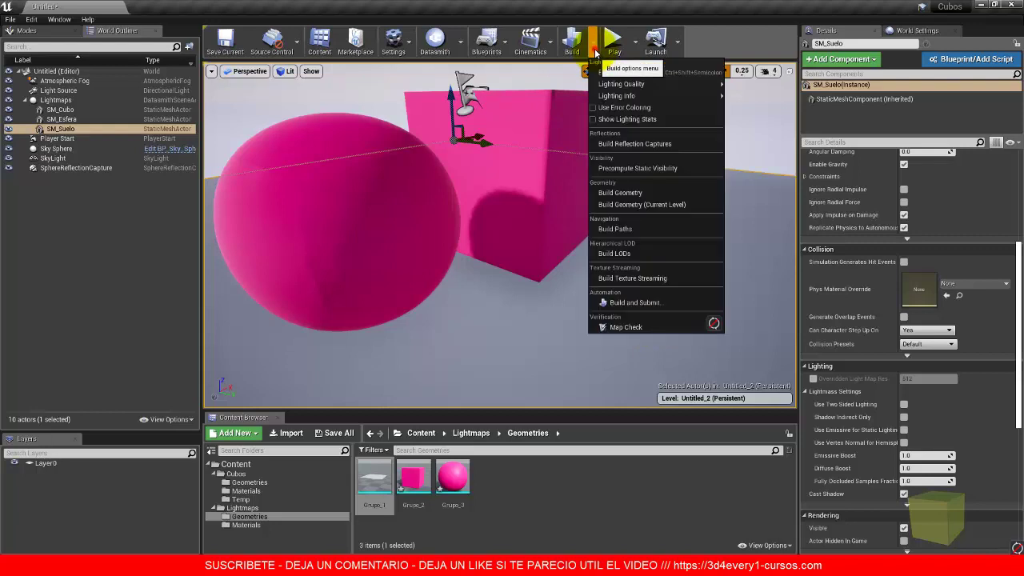
{"action": "left_click", "coordinate": [641, 74]}
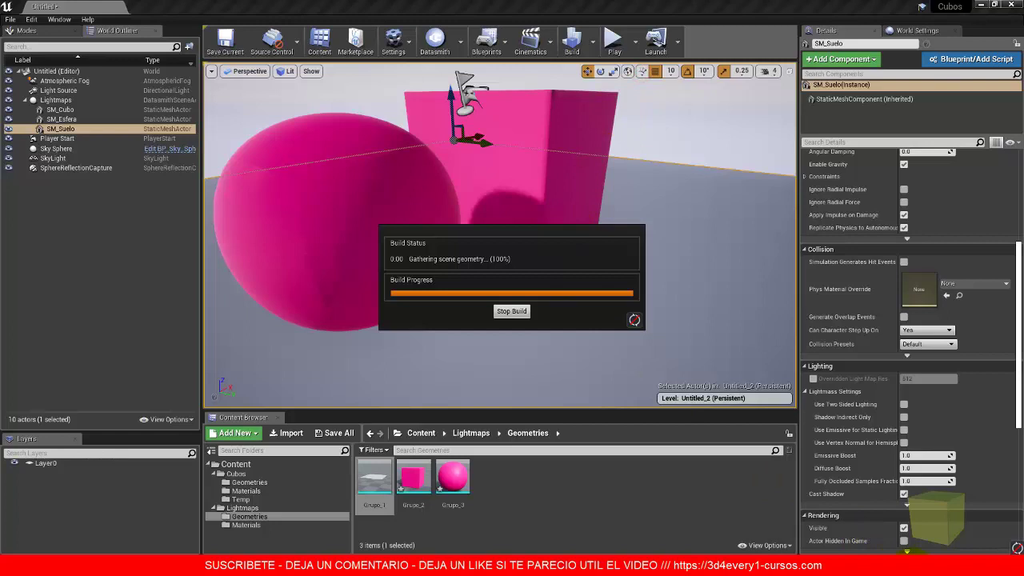
Step: Check the lighting build's progress in Swarm Agent, close it and examine the shadows on the floor
{"action": "double_click", "coordinate": [875, 501]}
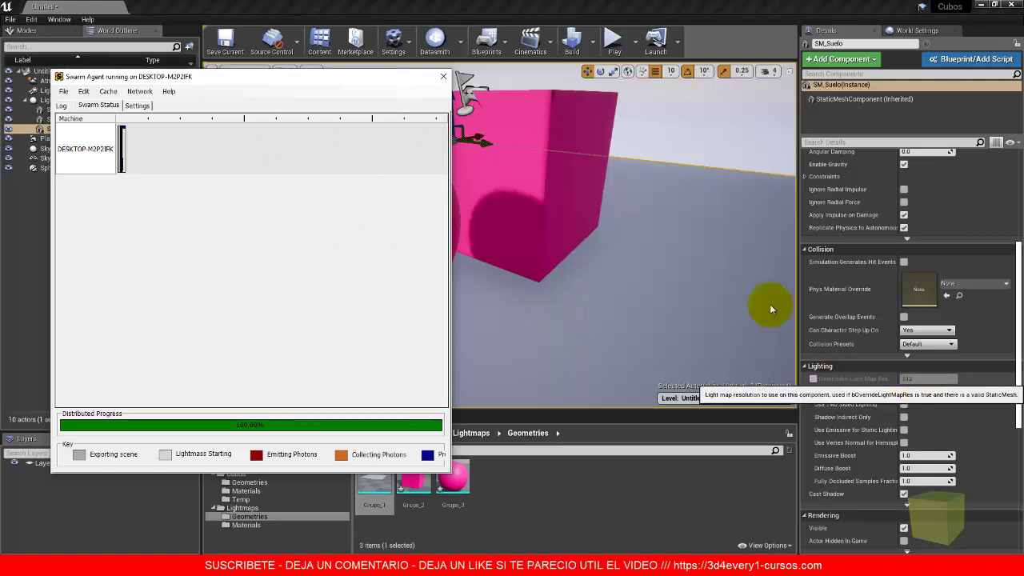
{"action": "left_click", "coordinate": [443, 76]}
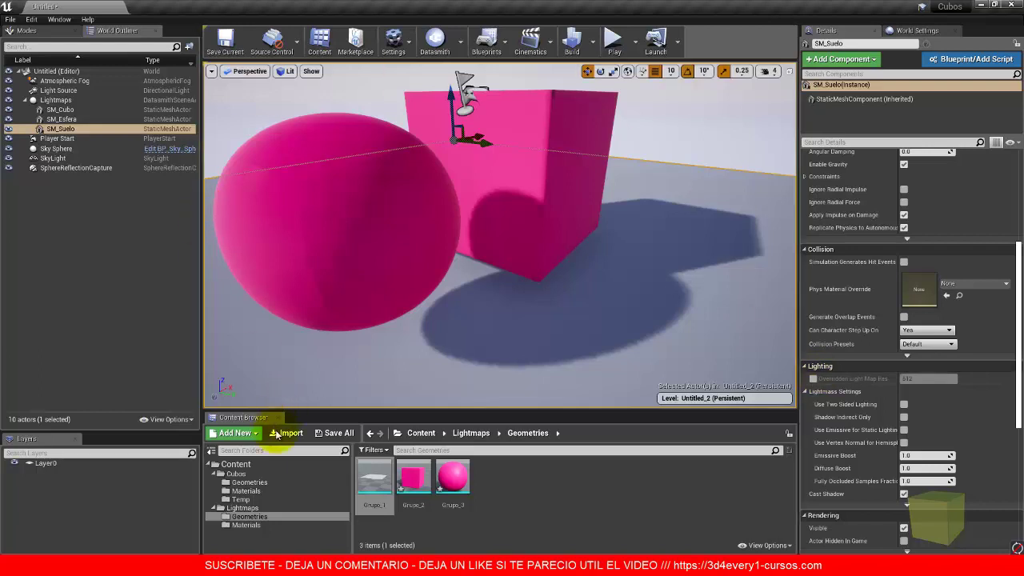
{"action": "left_click_drag", "start_coordinate": [372, 479], "coordinate": [716, 418]}
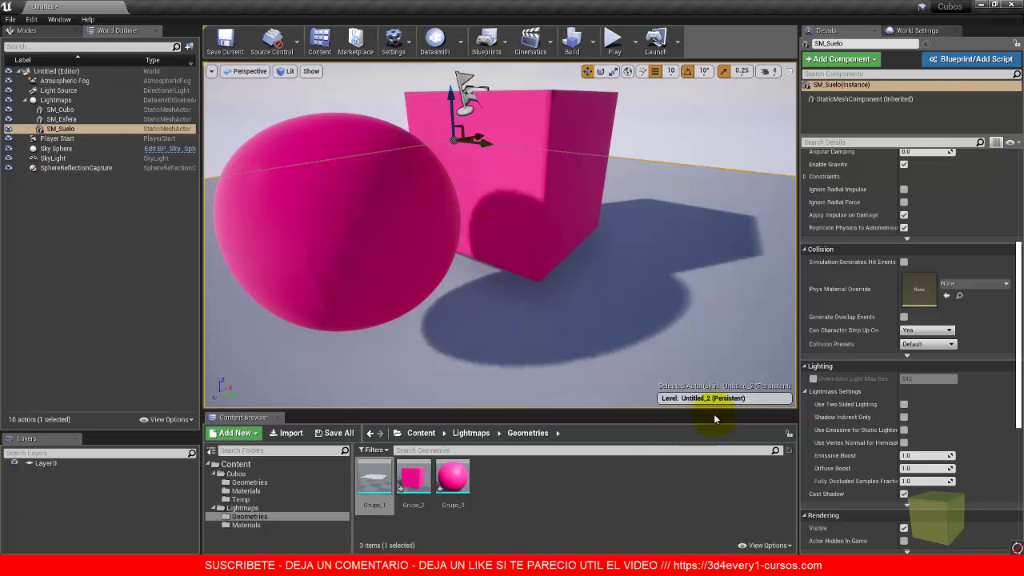
Step: Enable Overridden Light Map Res on the floor SM_Suelo with a value of 1024 and rebuild the lighting
{"action": "left_click", "coordinate": [812, 379]}
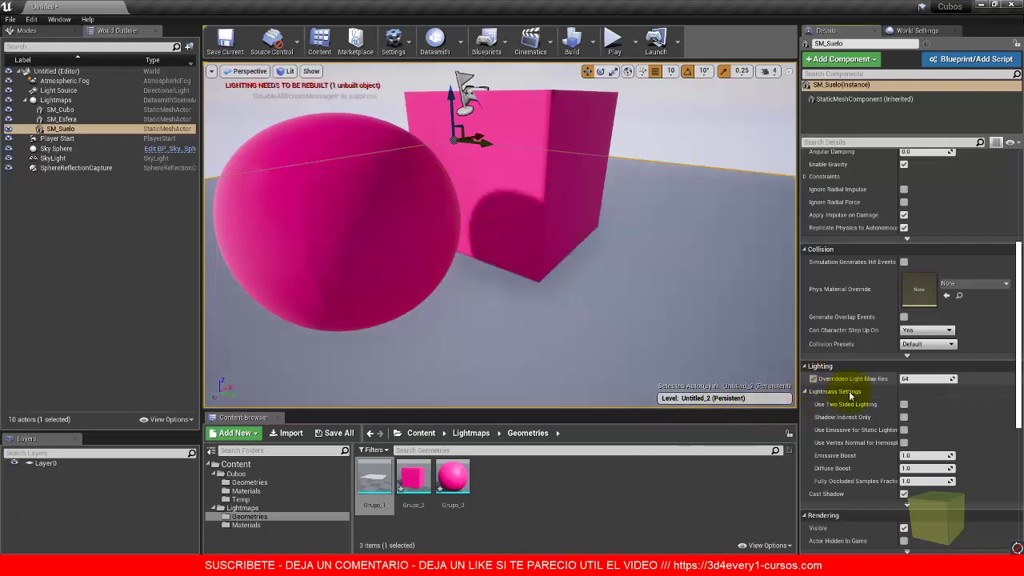
{"action": "left_click", "coordinate": [914, 379]}
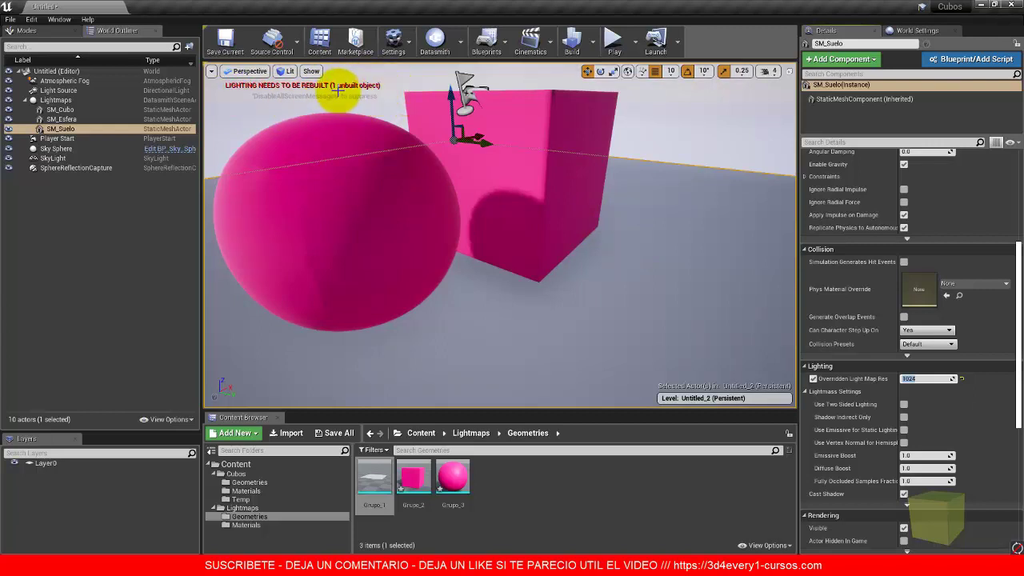
{"action": "left_click", "coordinate": [596, 51]}
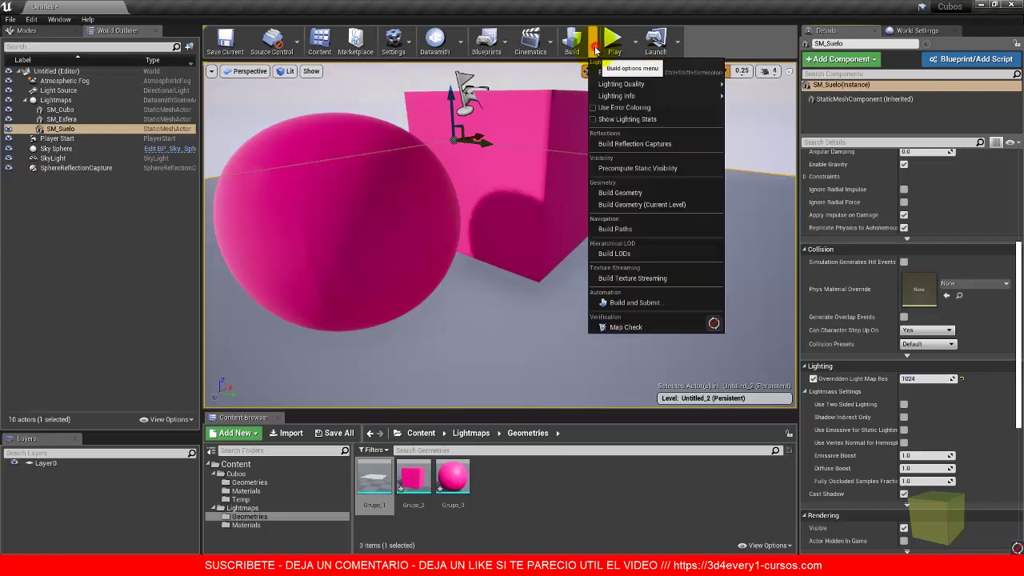
{"action": "left_click", "coordinate": [620, 71]}
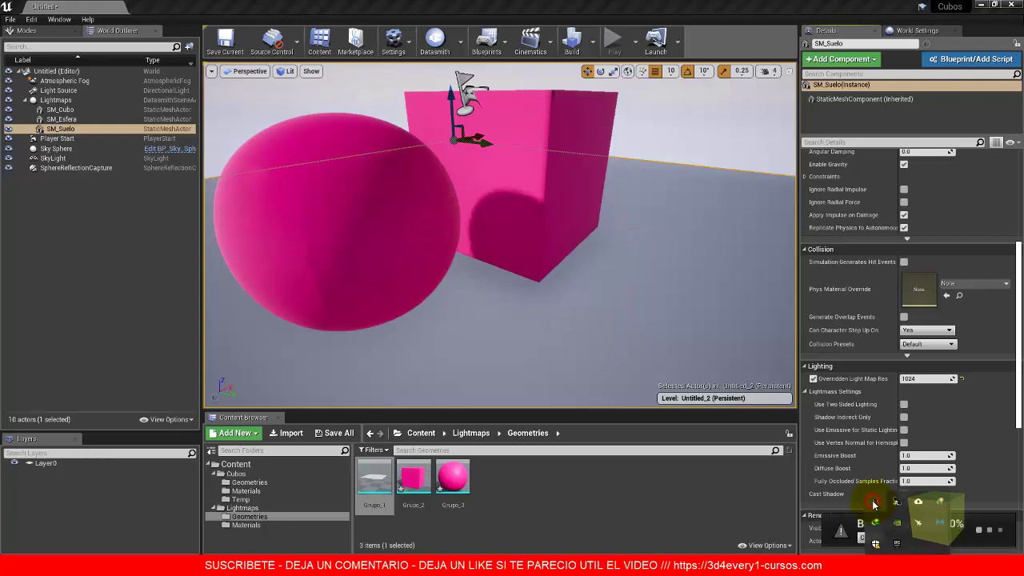
Step: Switch to Swarm Agent and examine the progress and timing of the floor's lighting build
{"action": "double_click", "coordinate": [874, 502]}
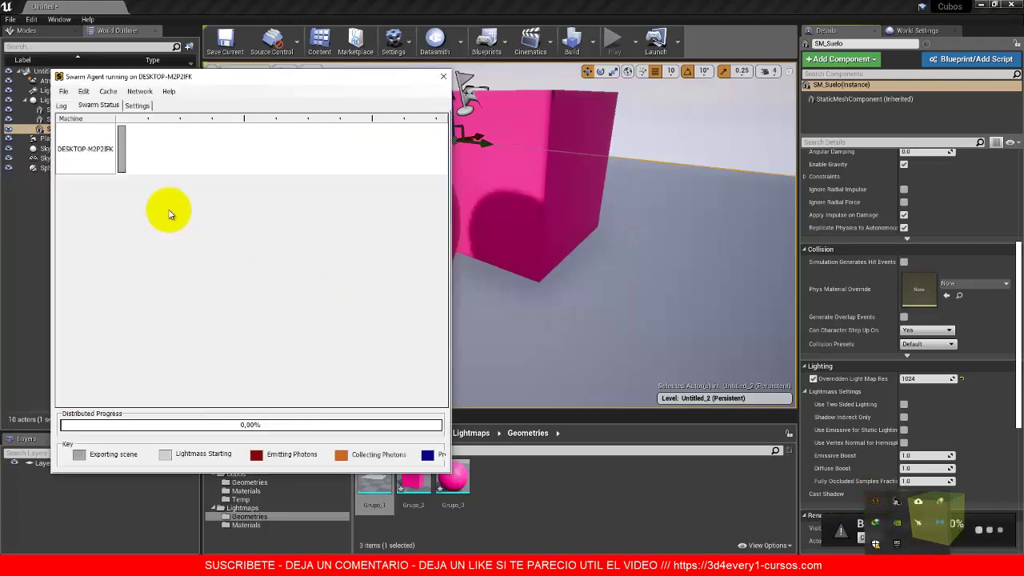
{"action": "left_click", "coordinate": [919, 378]}
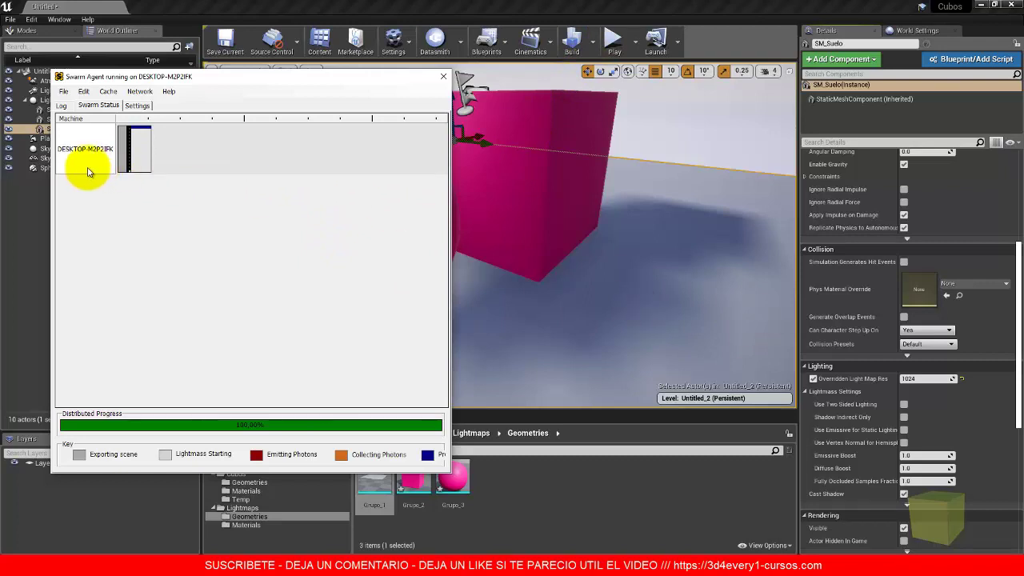
{"action": "mouse_move", "coordinate": [147, 156]}
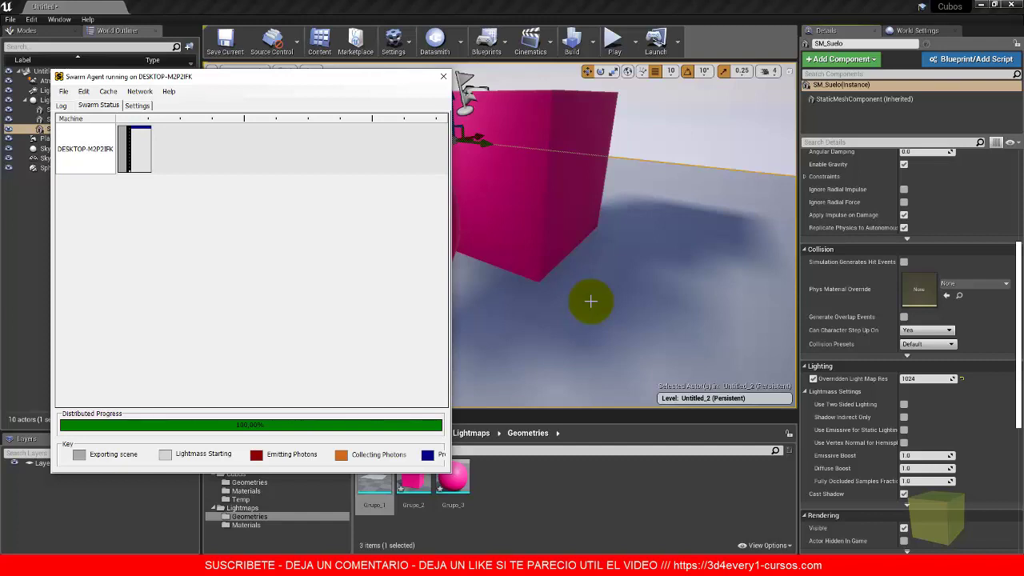
Step: Review the Lighting Quality build options and the floor's Overridden Light Map Res setting against its baked shadows
{"action": "left_click", "coordinate": [595, 51]}
{"action": "mouse_move", "coordinate": [658, 86]}
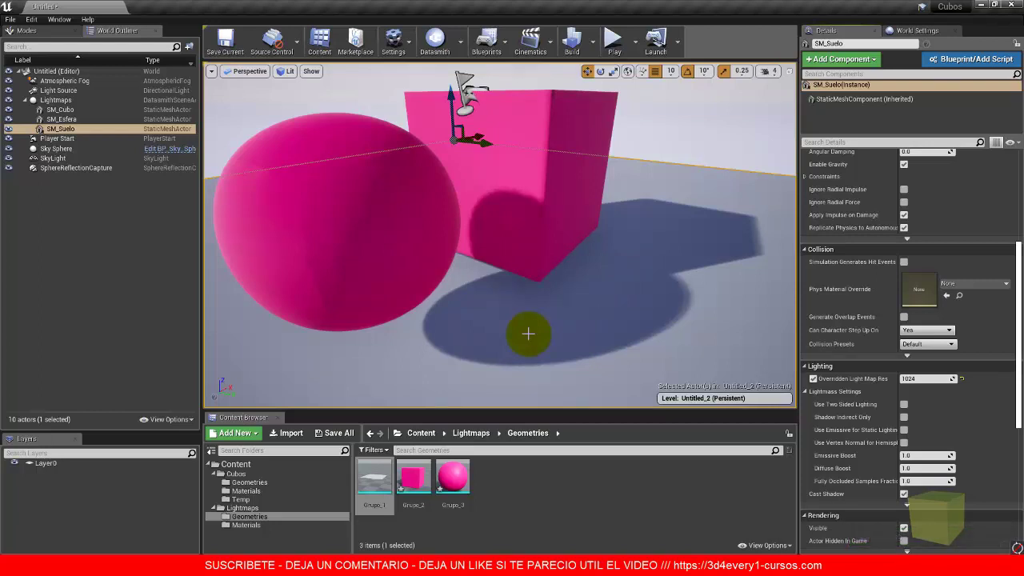
{"action": "left_click", "coordinate": [910, 378]}
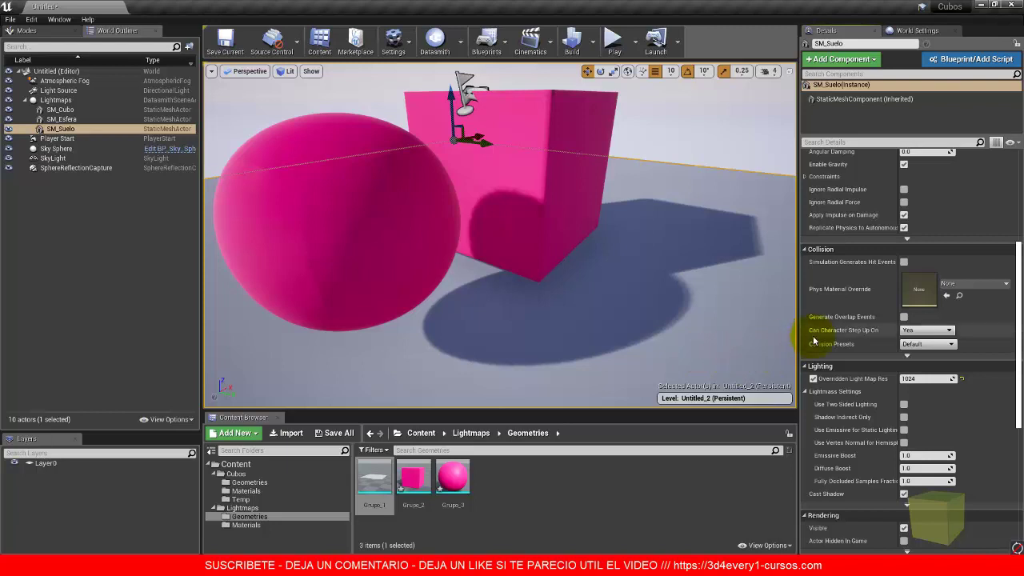
{"action": "left_click", "coordinate": [918, 377]}
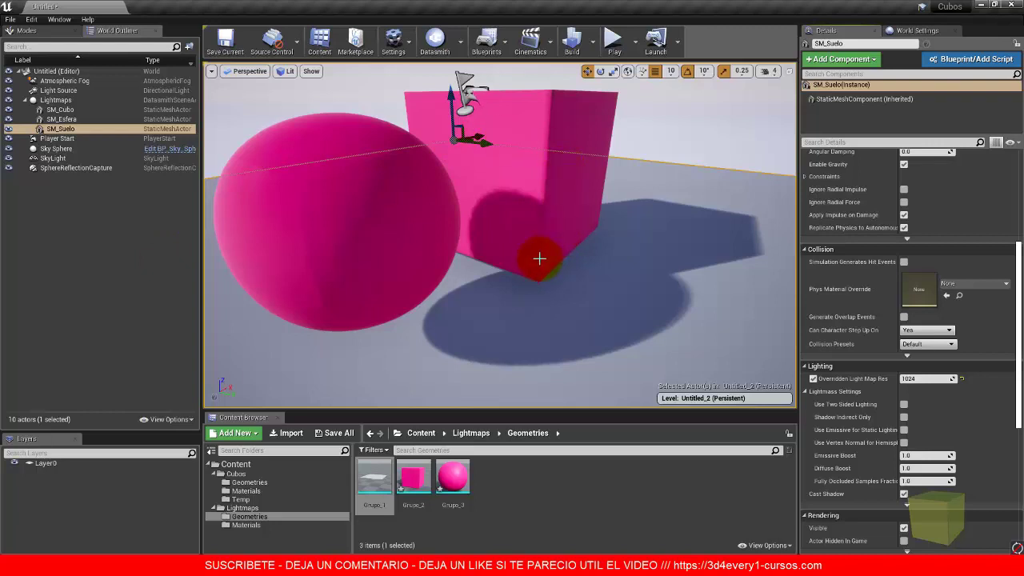
Step: Select the cube SM_Cubo and move it back across the floor, away from the sphere and its baked shadow
{"action": "scroll", "coordinate": [539, 256], "scroll_direction": "down", "scroll_amount": 3}
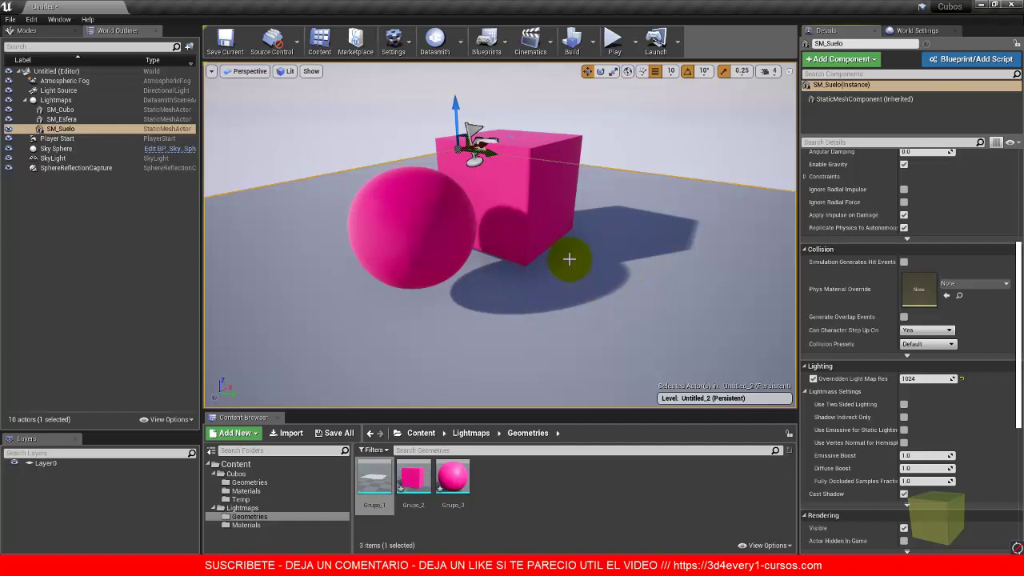
{"action": "left_click", "coordinate": [473, 158]}
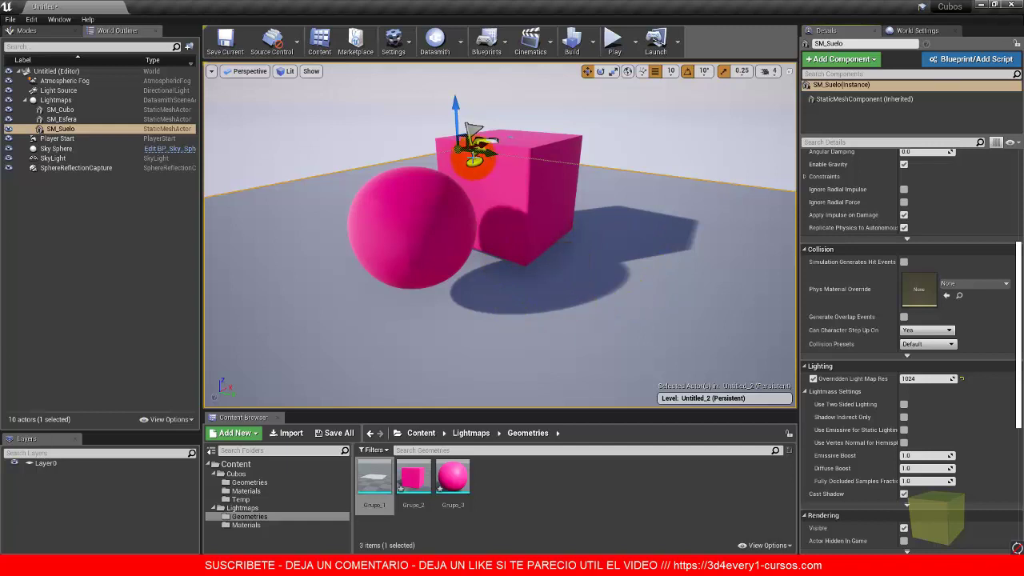
{"action": "left_click", "coordinate": [541, 138]}
{"action": "left_click", "coordinate": [496, 198]}
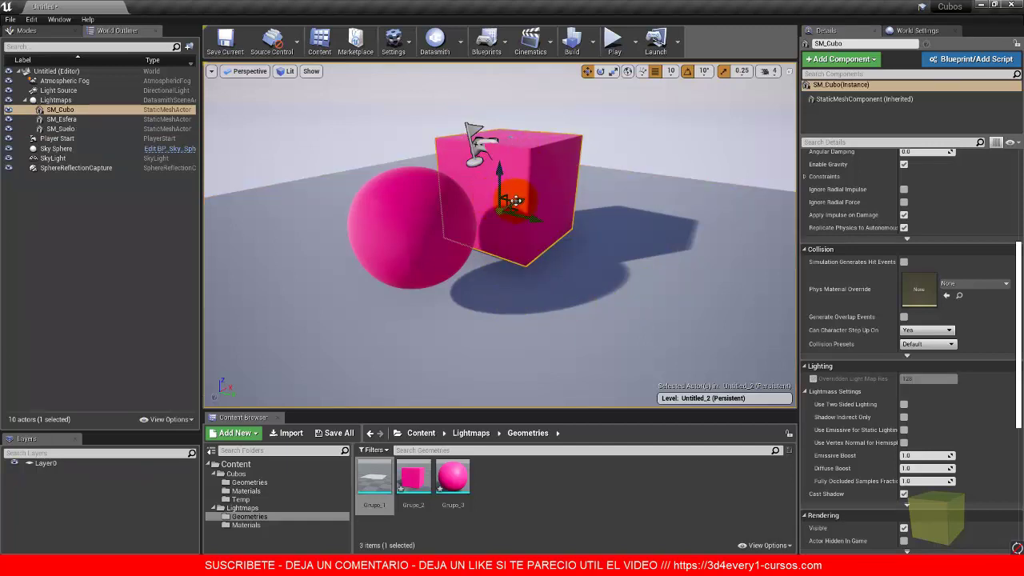
{"action": "left_click_drag", "start_coordinate": [517, 203], "coordinate": [599, 156]}
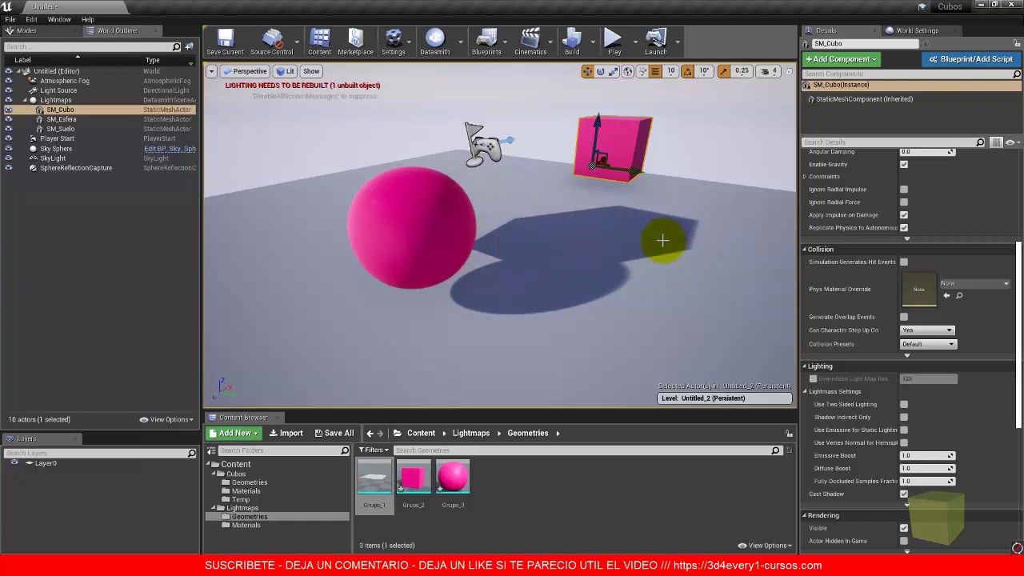
Step: Compare the moved cube with the baked shadow on the floor, and undo the cube's move
{"action": "left_click", "coordinate": [604, 158]}
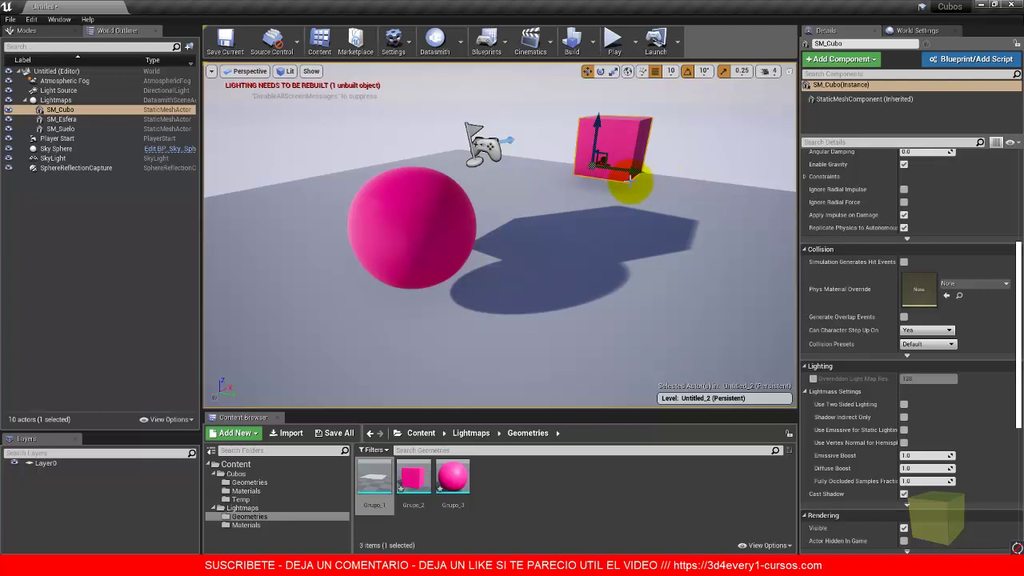
{"action": "left_click", "coordinate": [612, 160]}
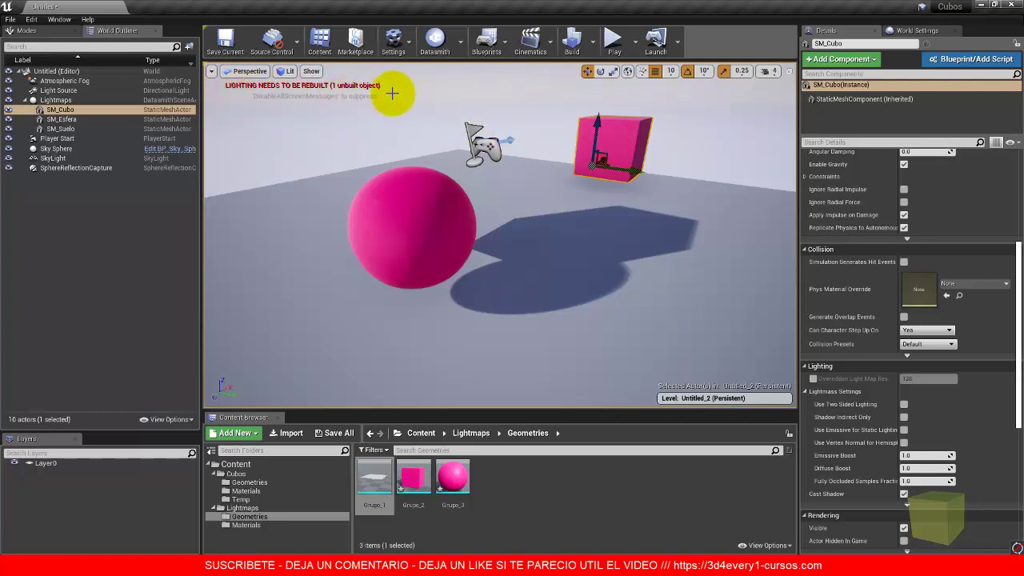
{"action": "left_click", "coordinate": [620, 152]}
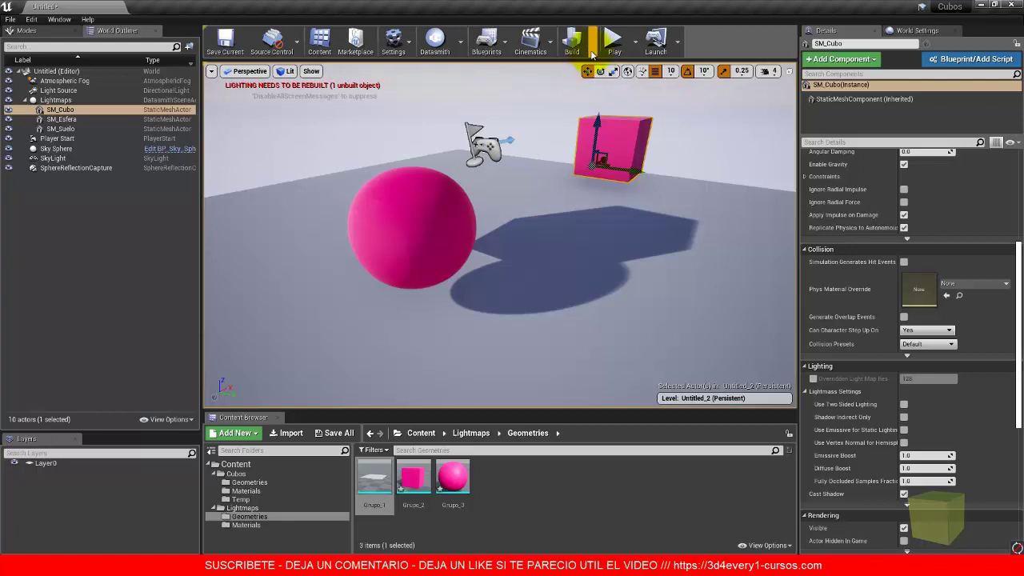
{"action": "left_click", "coordinate": [636, 129]}
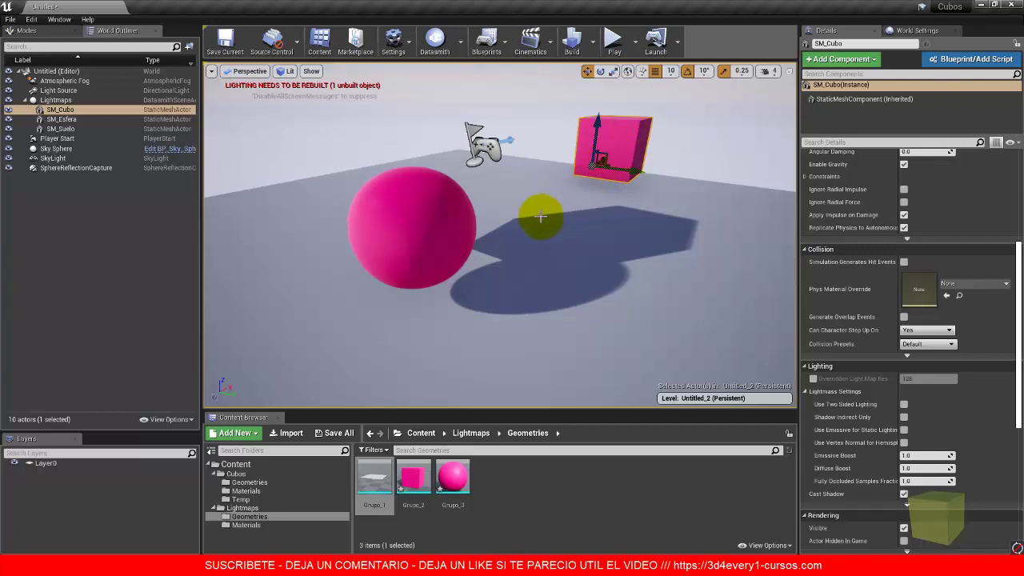
{"action": "key", "text": "ctrl+z"}
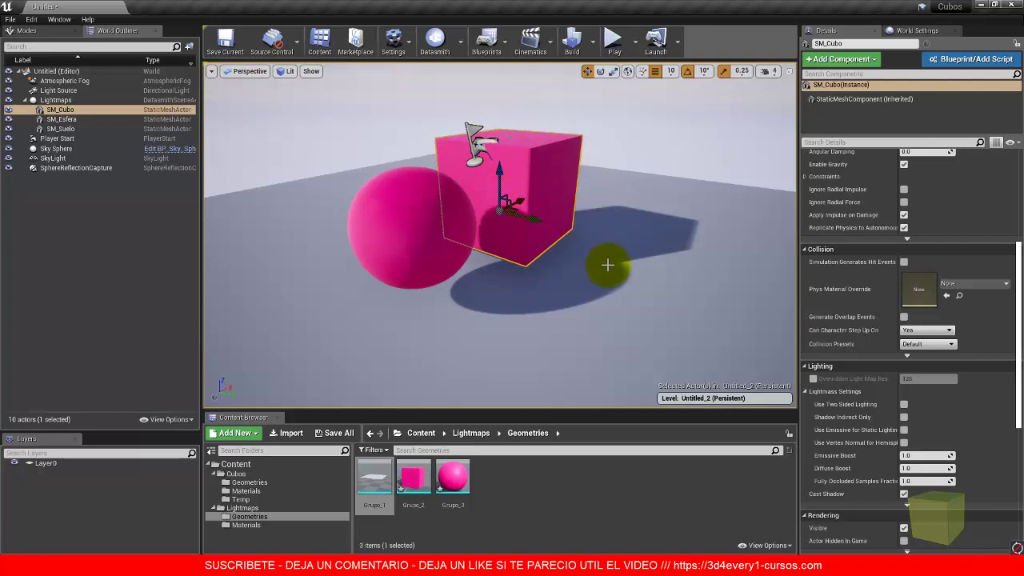
Step: Examine the sphere's baked shadow on the cube up close and open the cube mesh Grupo_2 in the mesh editor
{"action": "left_click", "coordinate": [509, 237]}
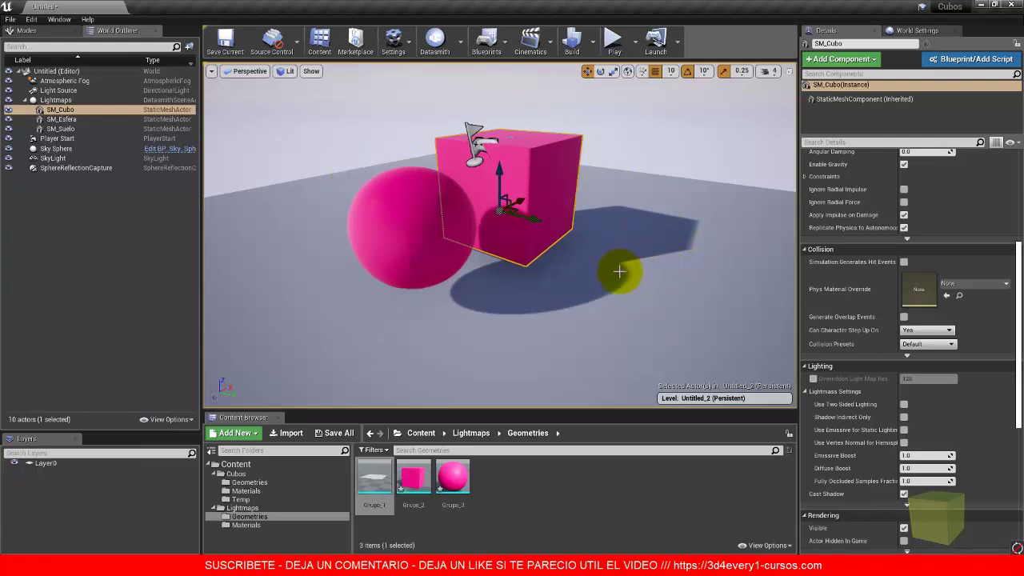
{"action": "left_click", "coordinate": [500, 224]}
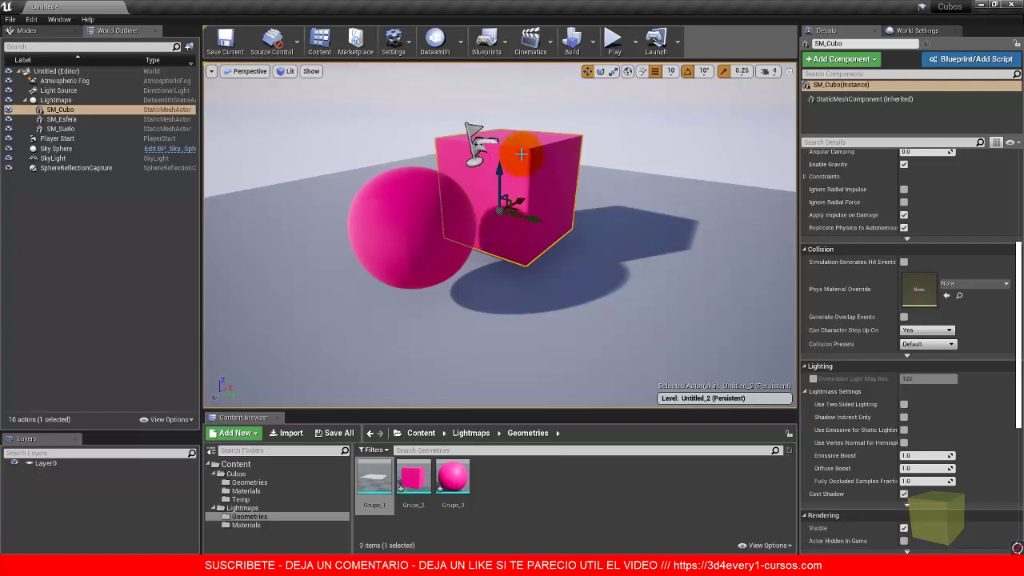
{"action": "scroll", "coordinate": [503, 221], "scroll_direction": "up", "scroll_amount": 5}
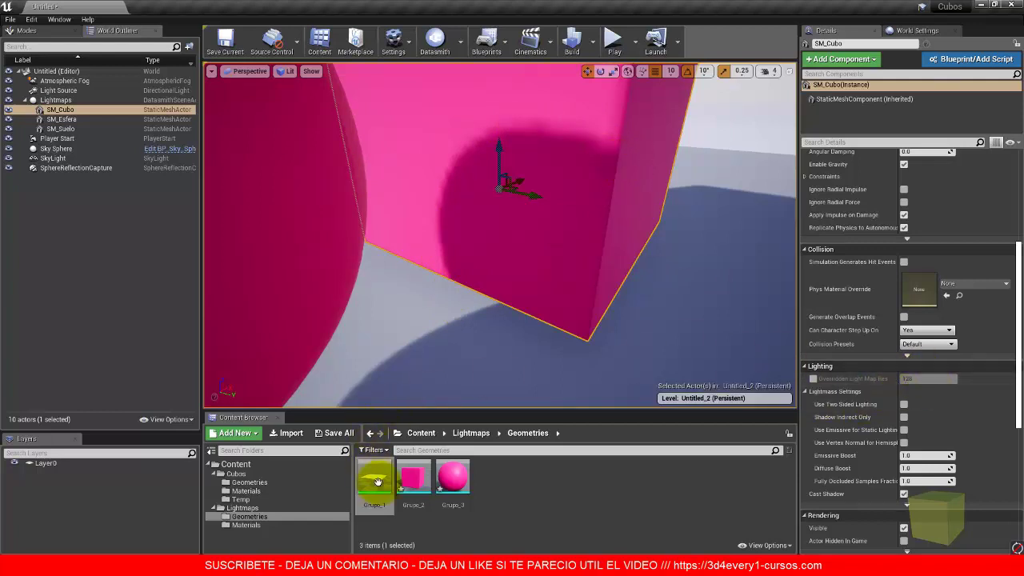
{"action": "double_click", "coordinate": [412, 475]}
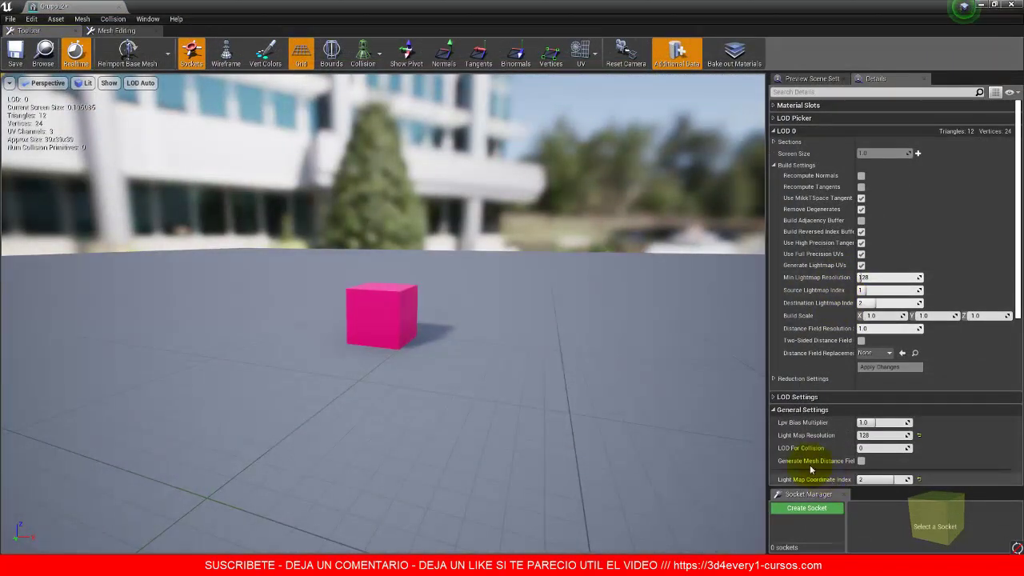
Step: Set the cube mesh's Light Map Resolution to 512 and save the mesh
{"action": "left_click", "coordinate": [868, 433]}
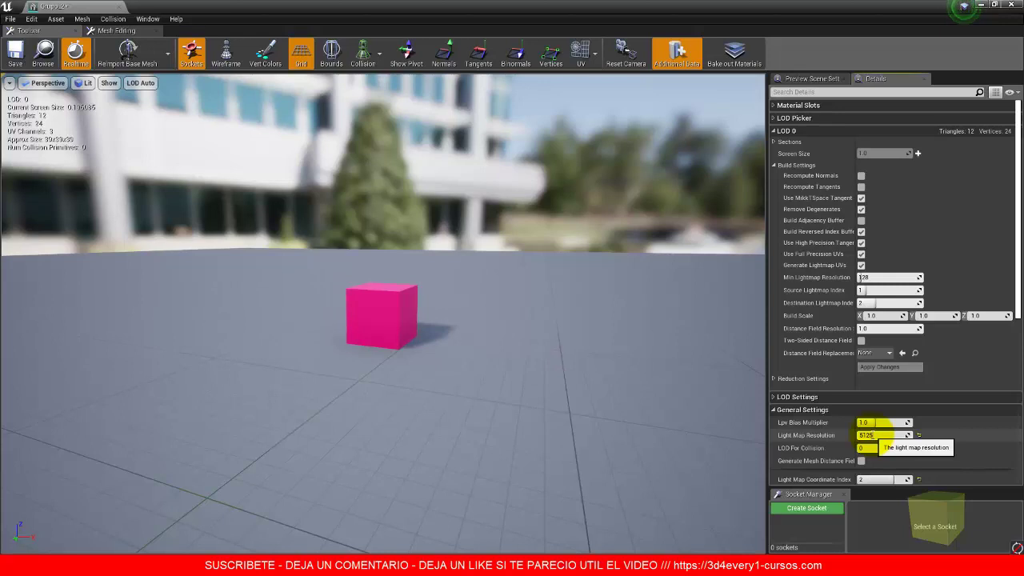
{"action": "key", "text": "Return"}
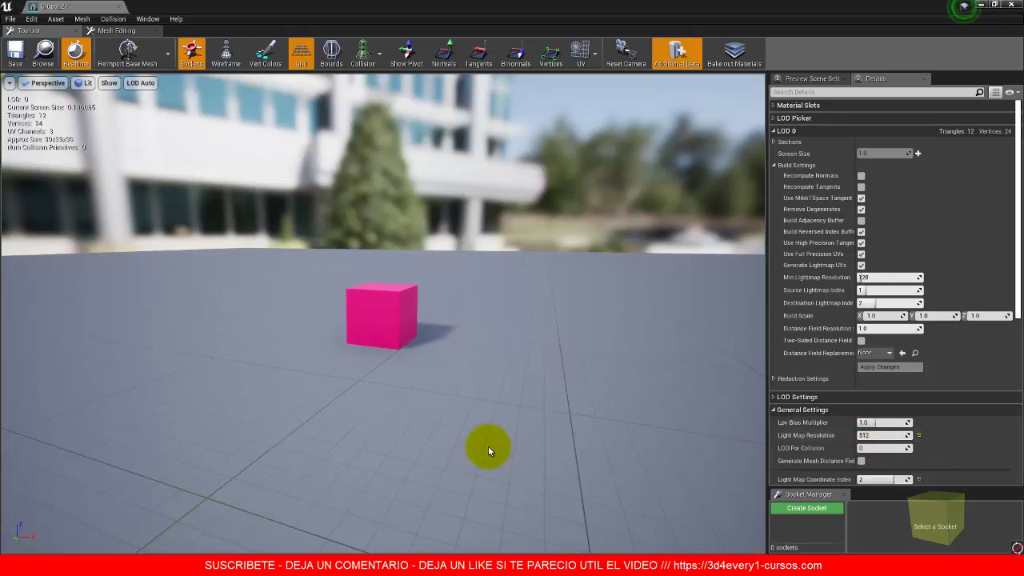
{"action": "left_click", "coordinate": [14, 54]}
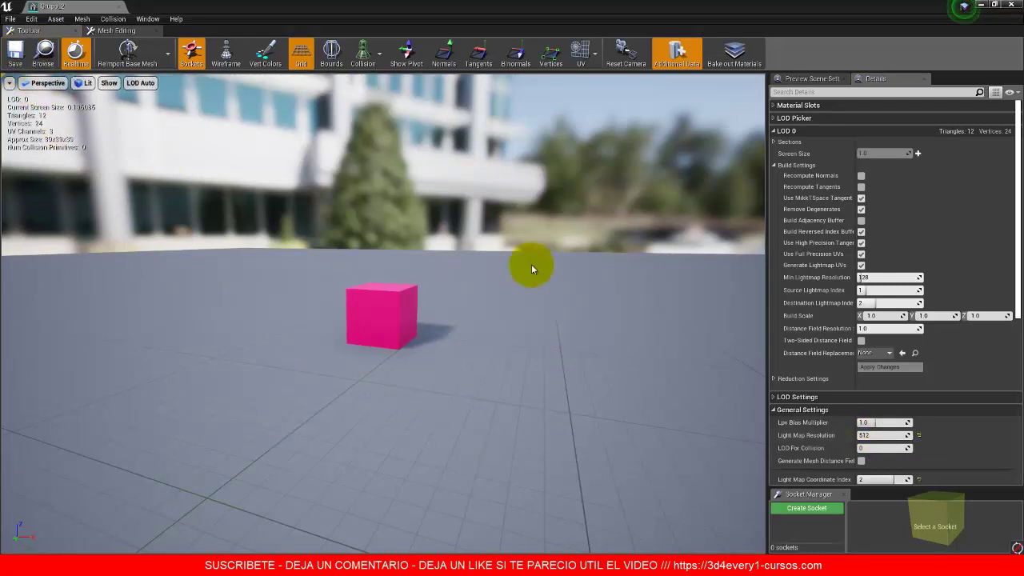
Step: Display UV Channel 2 of the cube mesh to examine its lightmap layout
{"action": "left_click", "coordinate": [594, 61]}
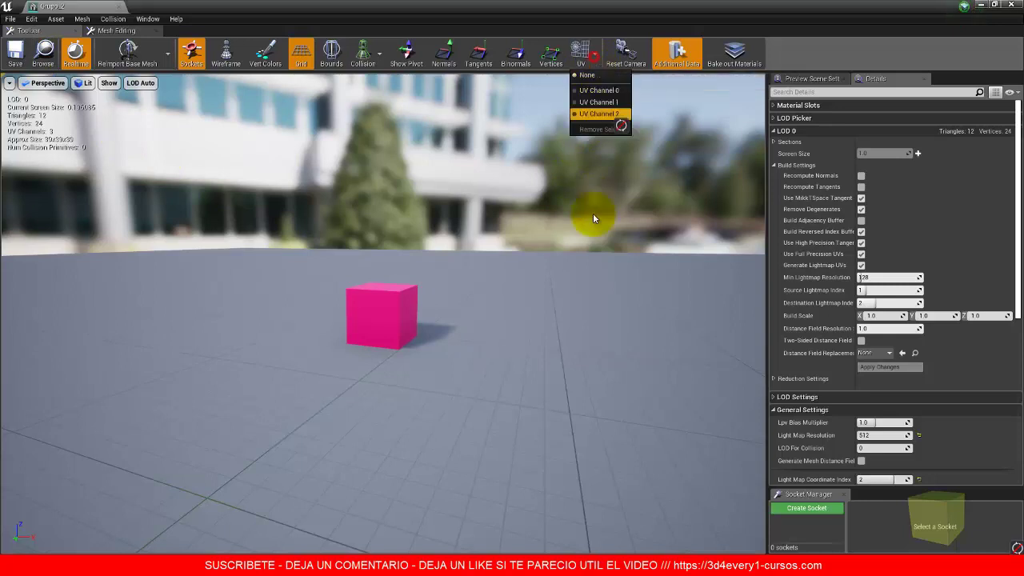
{"action": "left_click", "coordinate": [595, 115]}
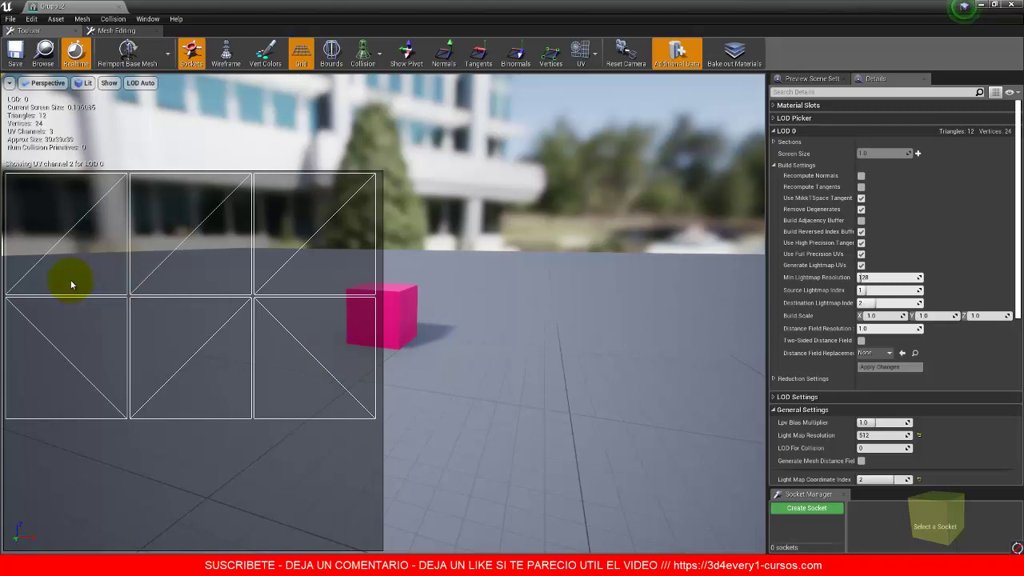
Step: Close the cube mesh editor and rebuild only the level's lighting
{"action": "left_click", "coordinate": [317, 313]}
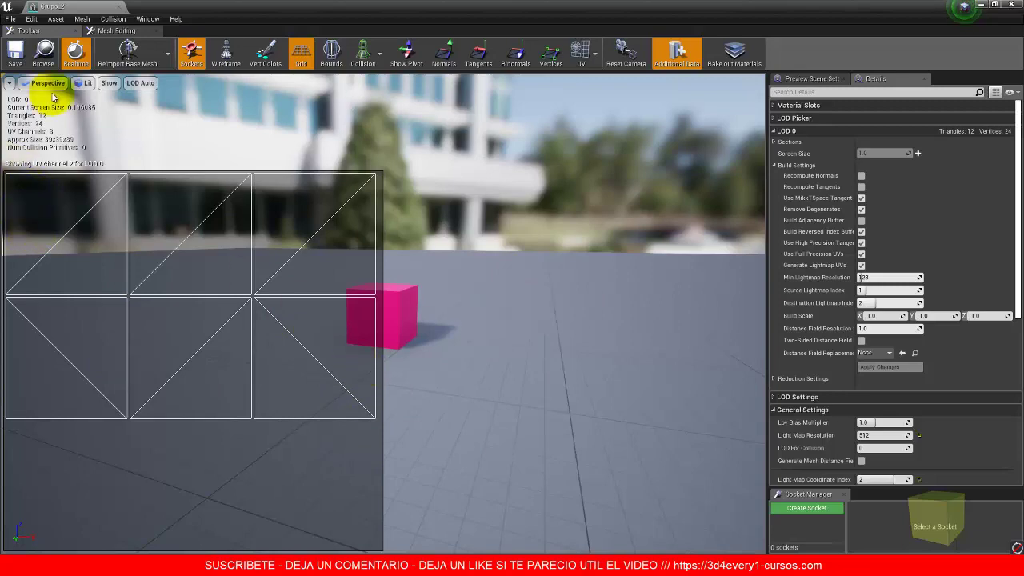
{"action": "left_click", "coordinate": [119, 8]}
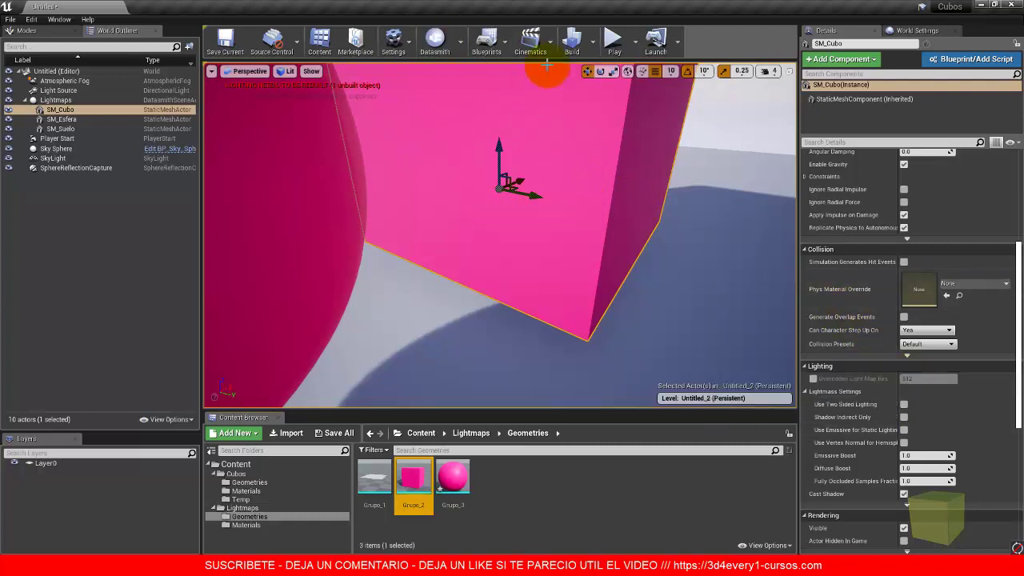
{"action": "left_click", "coordinate": [594, 44]}
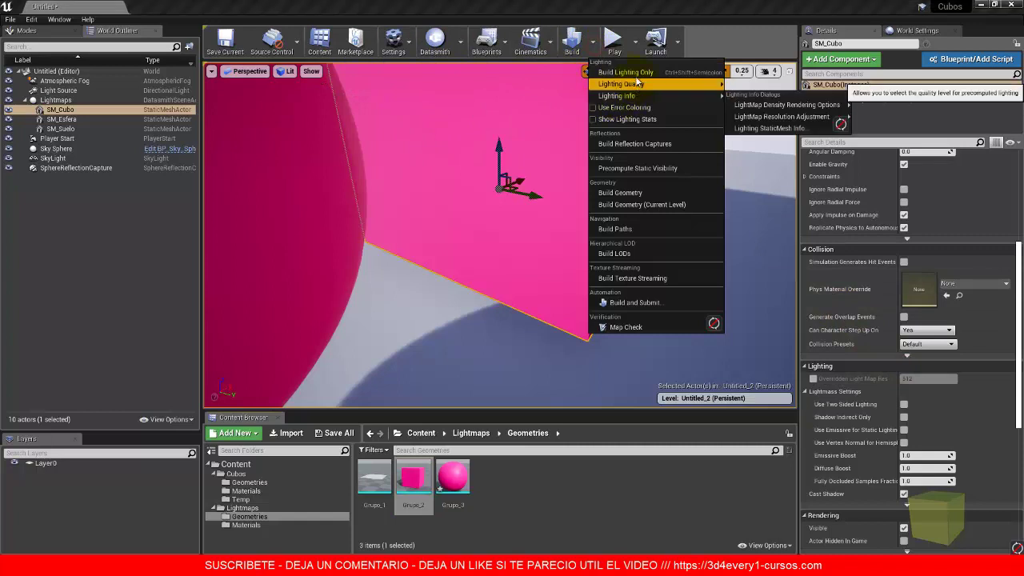
{"action": "left_click", "coordinate": [625, 73]}
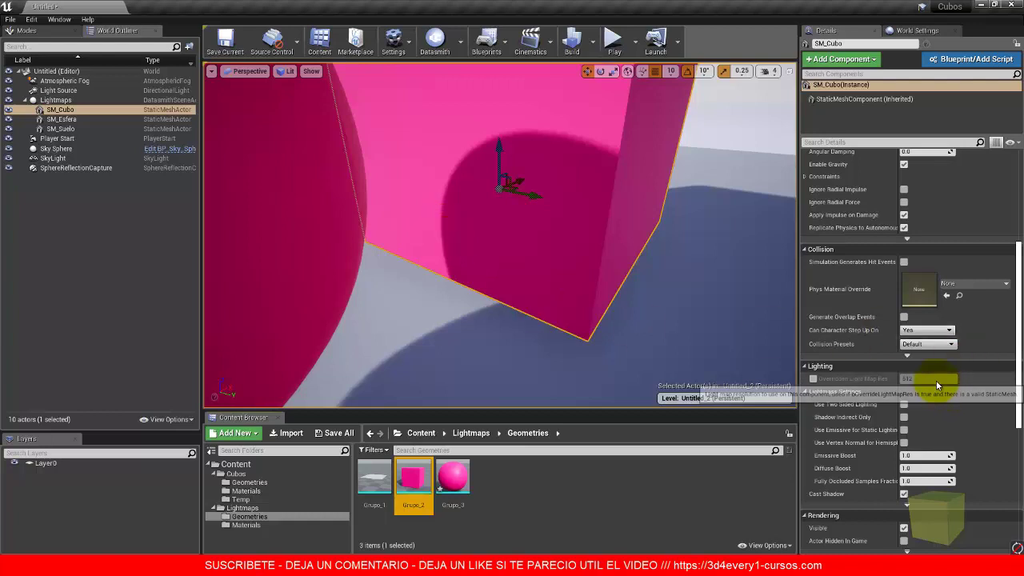
Step: Examine the sphere's rebuilt shadow on the cube up close and from the opposite side of the objects
{"action": "left_click", "coordinate": [486, 297]}
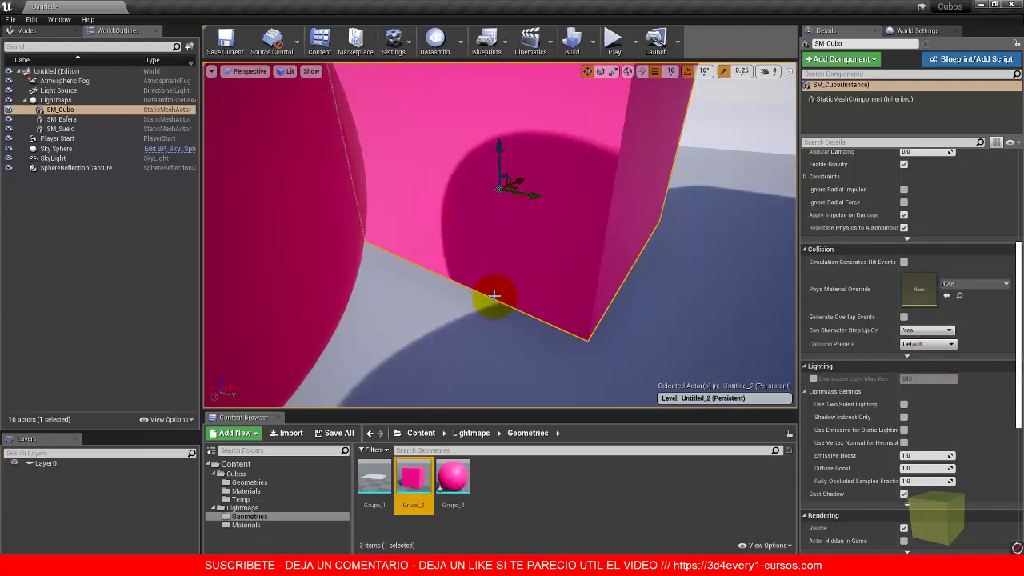
{"action": "left_click", "coordinate": [500, 226]}
{"action": "key", "text": "f"}
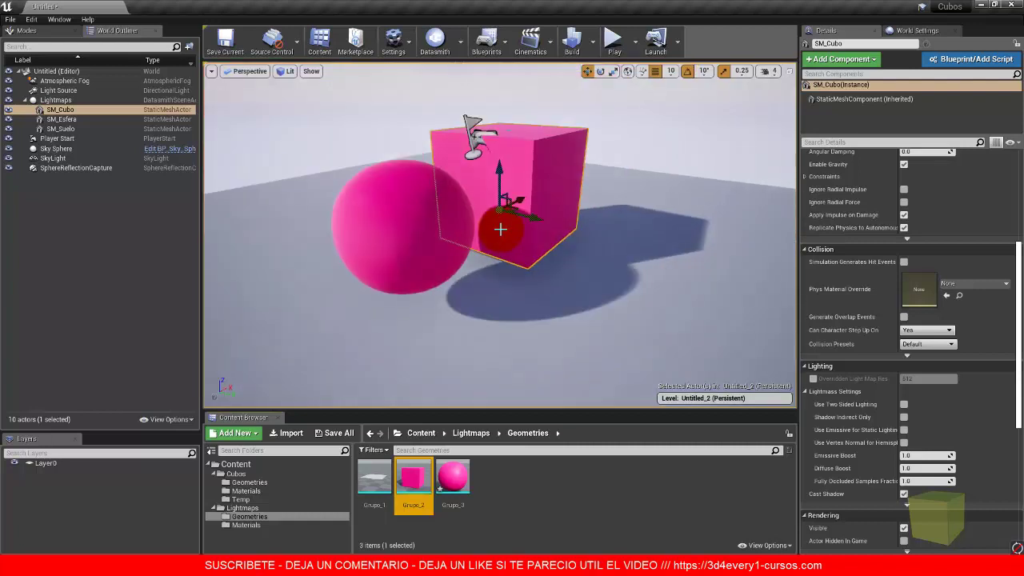
{"action": "scroll", "coordinate": [436, 222], "scroll_direction": "up", "scroll_amount": 3}
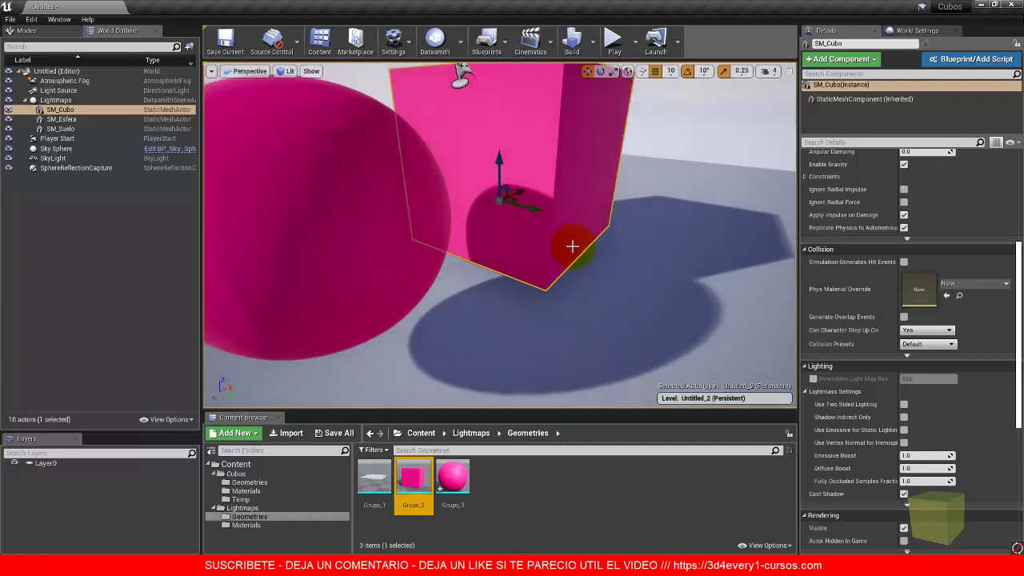
{"action": "mouse_move", "coordinate": [533, 245]}
{"action": "left_mouse_down", "text": "alt"}
{"action": "mouse_move", "coordinate": [430, 247]}
{"action": "mouse_move", "coordinate": [462, 264]}
{"action": "mouse_move", "coordinate": [517, 256]}
{"action": "mouse_move", "coordinate": [523, 238]}
{"action": "left_mouse_up", "text": "alt"}
{"action": "scroll", "coordinate": [523, 237], "scroll_direction": "down", "scroll_amount": 5}
{"action": "scroll", "coordinate": [467, 225], "scroll_direction": "up", "scroll_amount": 3}
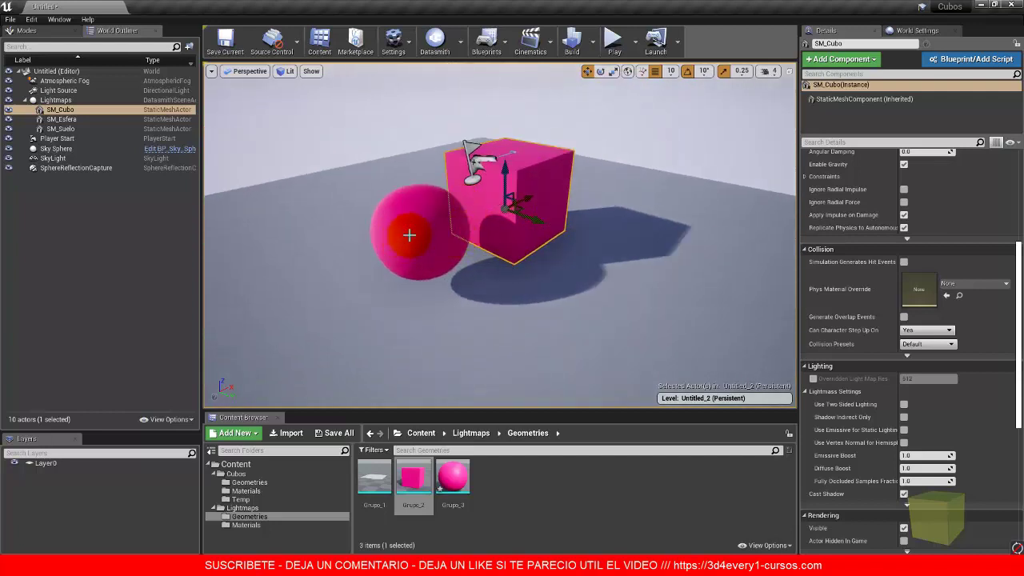
{"action": "left_click_drag", "start_coordinate": [407, 235], "coordinate": [648, 261], "text": "alt"}
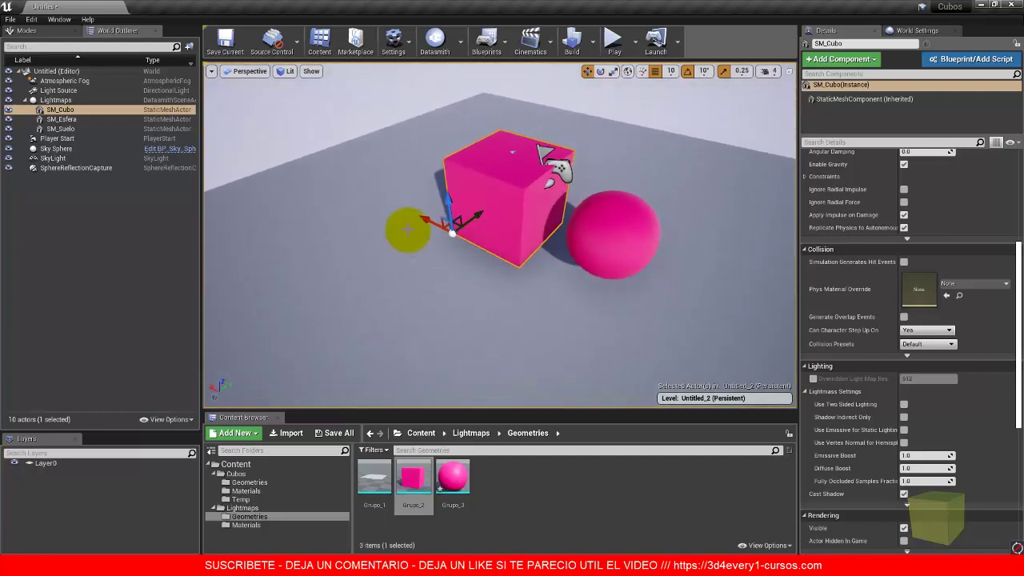
{"action": "scroll", "coordinate": [466, 245], "scroll_direction": "up", "scroll_amount": 3}
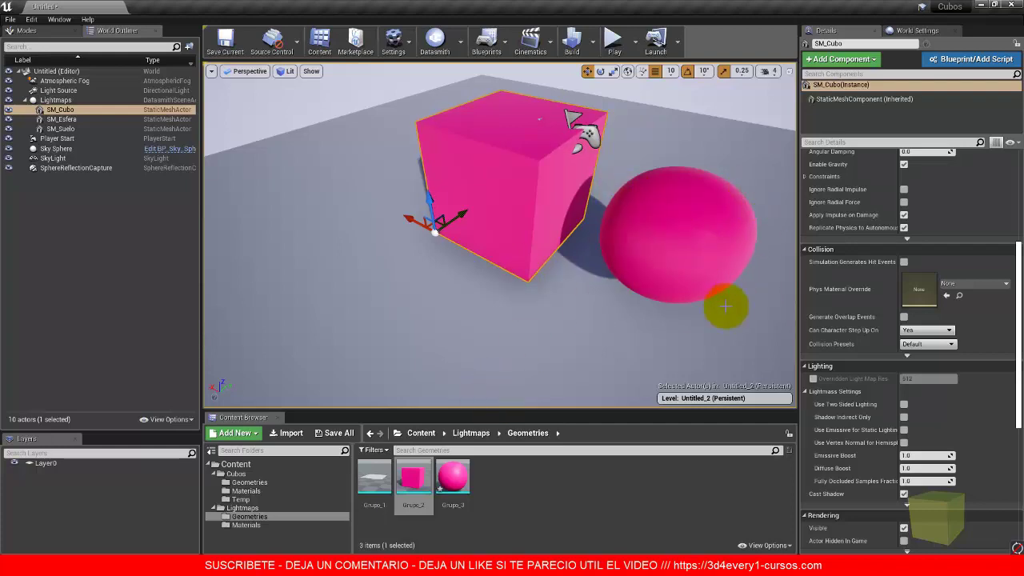
Step: Open the sphere mesh Grupo_3 in the mesh editor and display its UV Channel 2 to examine the lightmap layout
{"action": "left_click", "coordinate": [453, 483]}
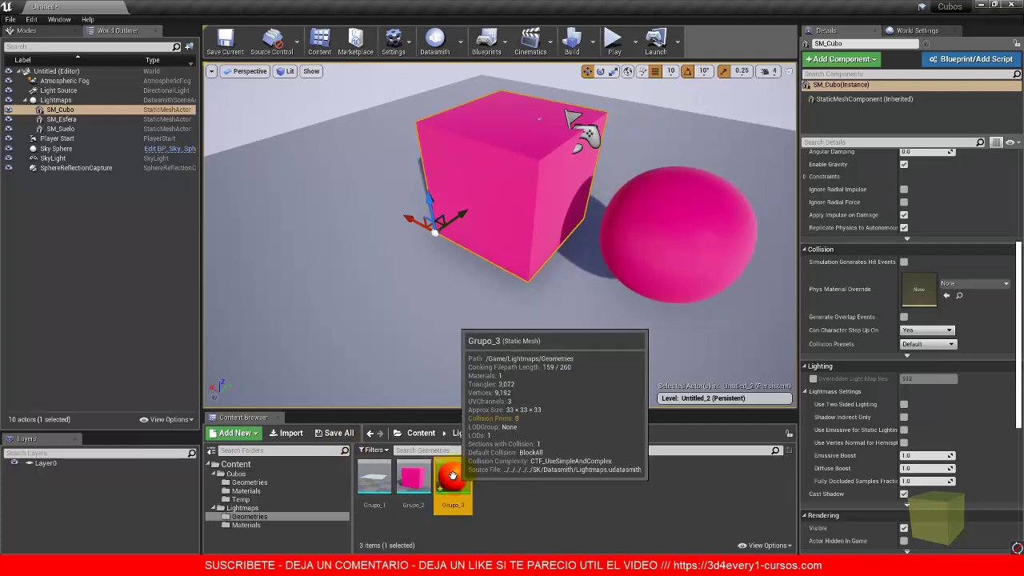
{"action": "double_click", "coordinate": [453, 485]}
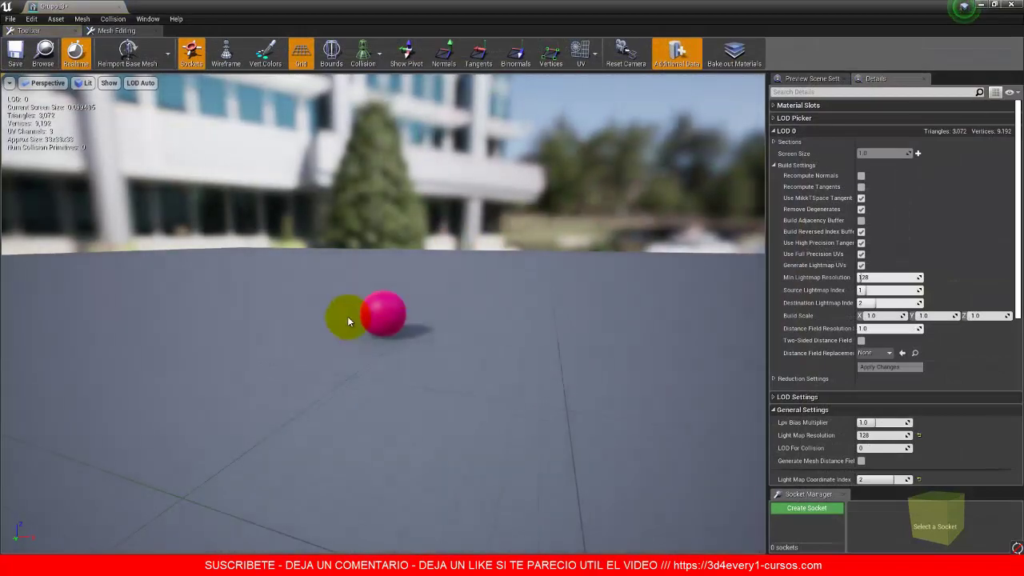
{"action": "scroll", "coordinate": [352, 315], "scroll_direction": "up", "scroll_amount": 10}
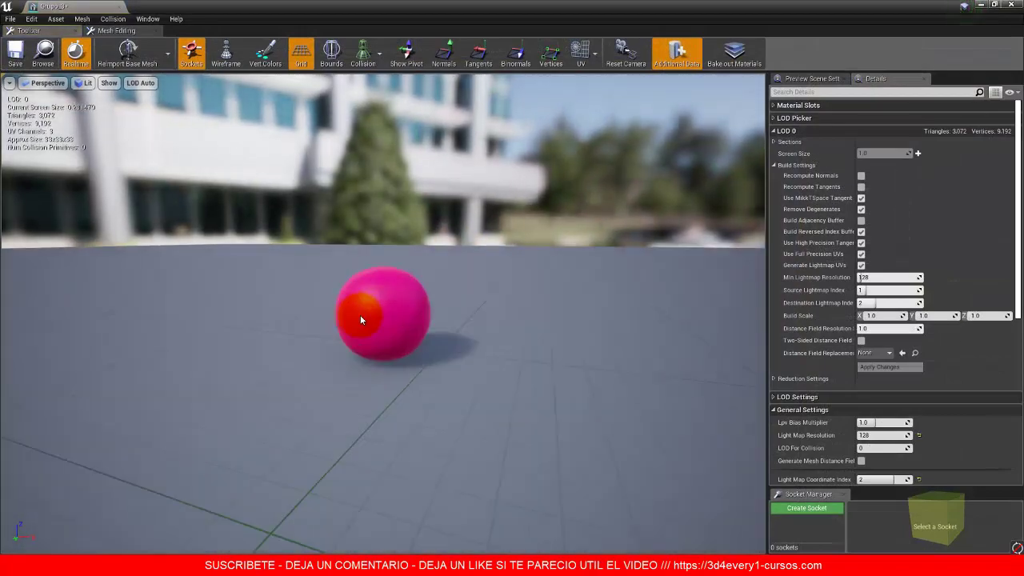
{"action": "left_click", "coordinate": [595, 66]}
{"action": "left_click", "coordinate": [606, 113]}
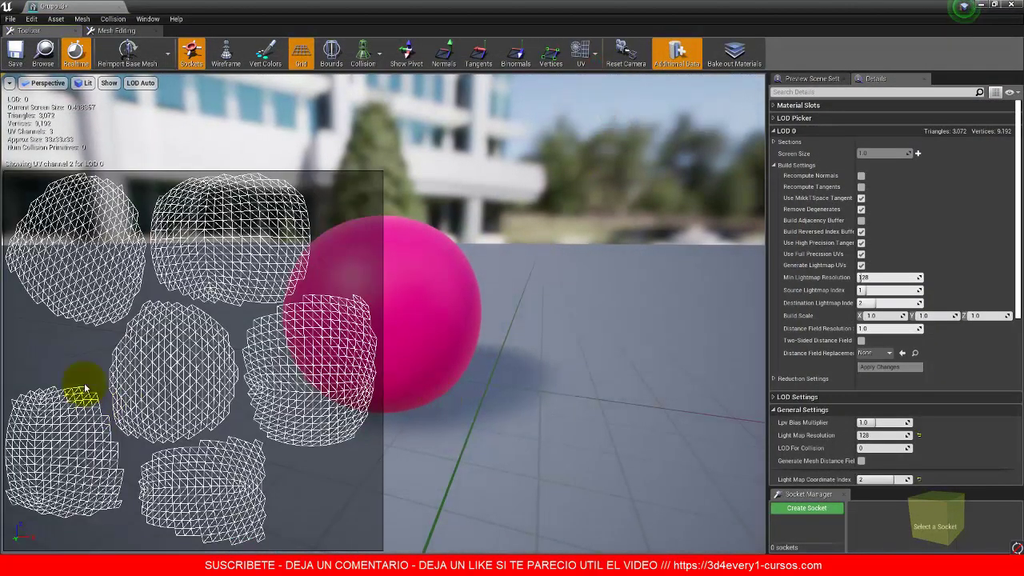
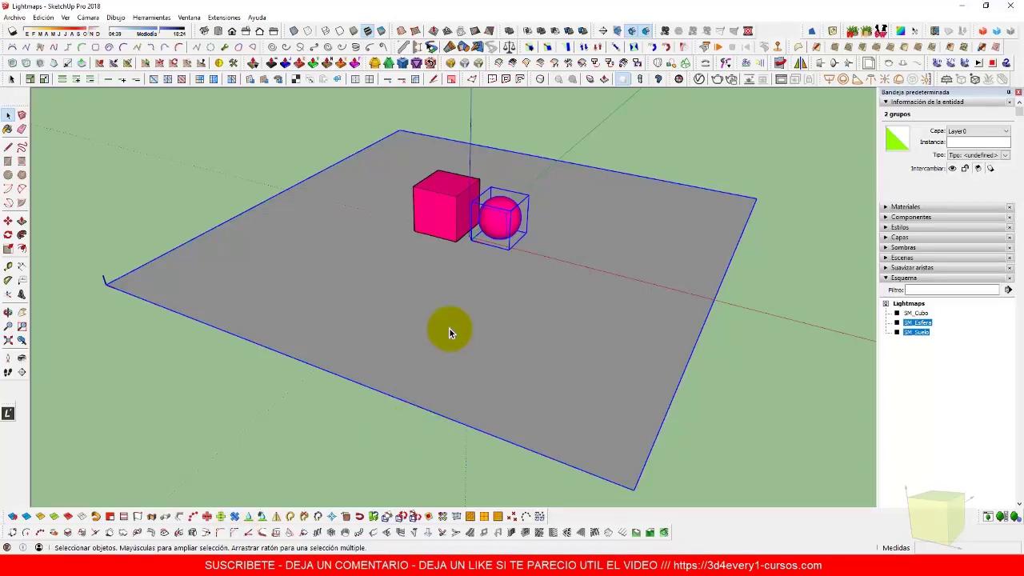
Step: Switch to SketchUp and examine the seam edges dividing the sphere into patches from several angles
{"action": "scroll", "coordinate": [499, 206], "scroll_direction": "up", "scroll_amount": 3}
{"action": "scroll", "coordinate": [498, 207], "scroll_direction": "up", "scroll_amount": 4}
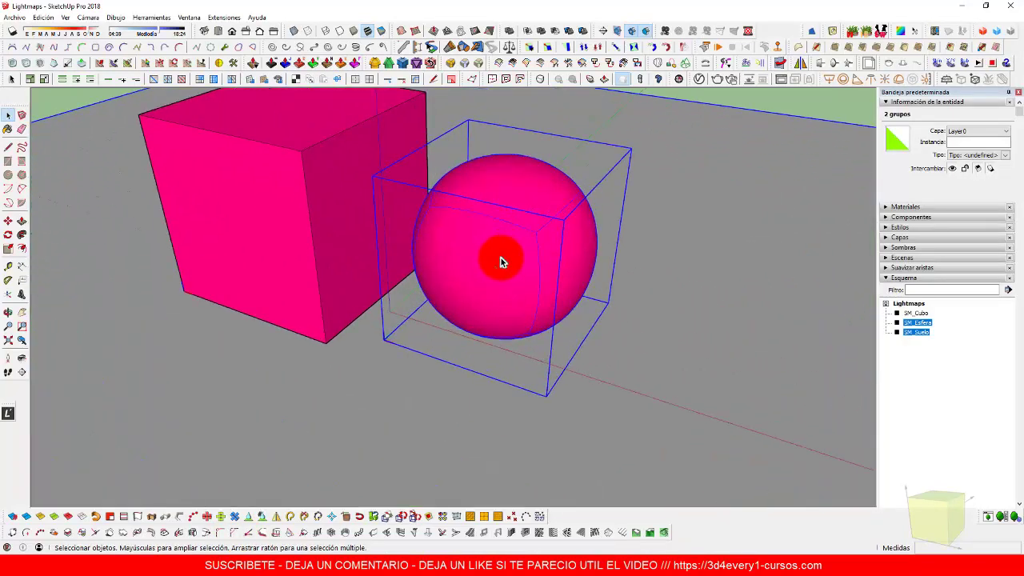
{"action": "double_click", "coordinate": [506, 213]}
{"action": "middle_click_drag", "start_coordinate": [503, 253], "coordinate": [462, 199]}
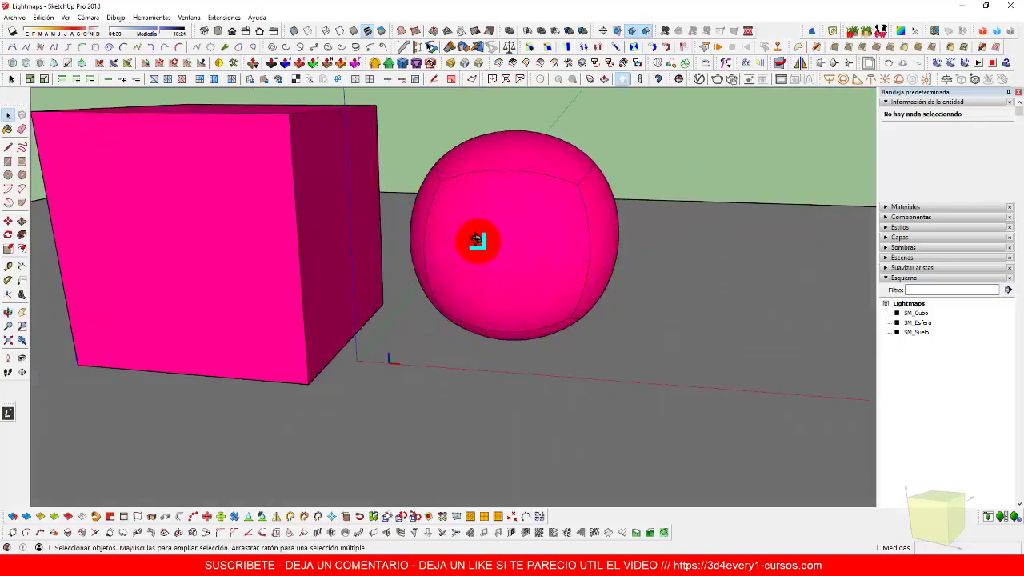
{"action": "middle_click_drag", "start_coordinate": [475, 235], "coordinate": [440, 203]}
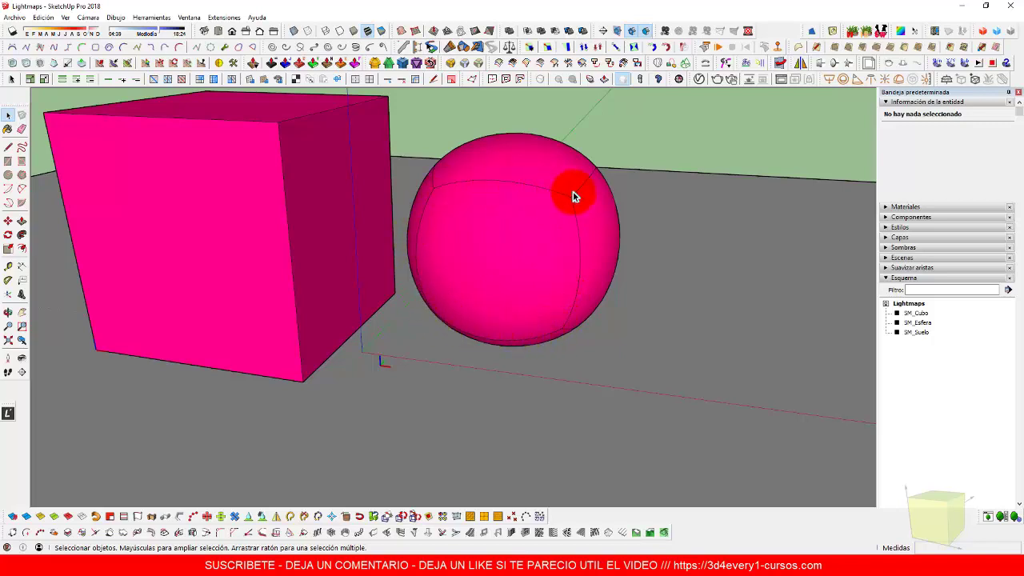
{"action": "middle_click_drag", "start_coordinate": [564, 297], "coordinate": [354, 229]}
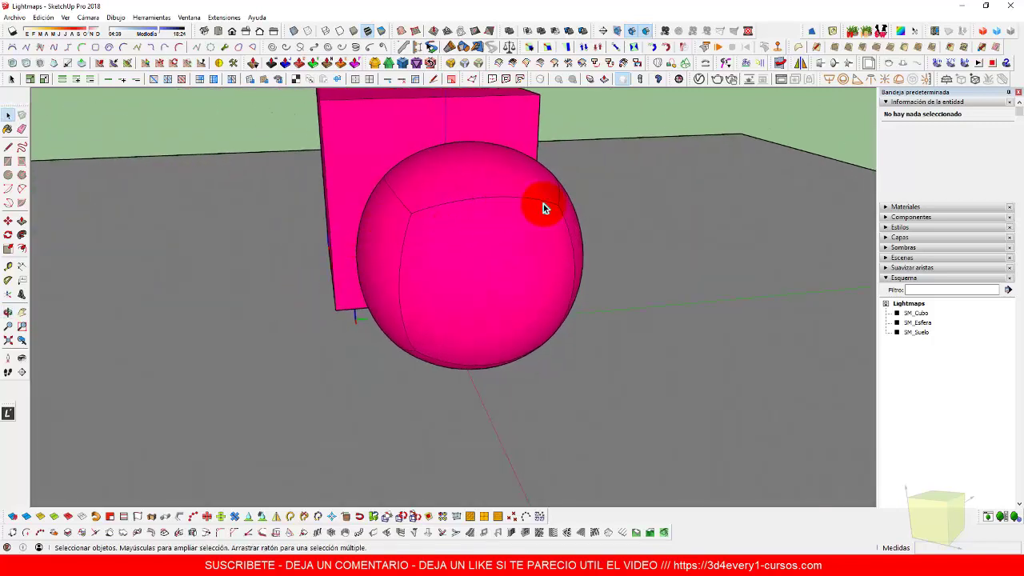
{"action": "middle_click_drag", "start_coordinate": [434, 295], "coordinate": [416, 218]}
{"action": "scroll", "coordinate": [415, 215], "scroll_direction": "up", "scroll_amount": 2}
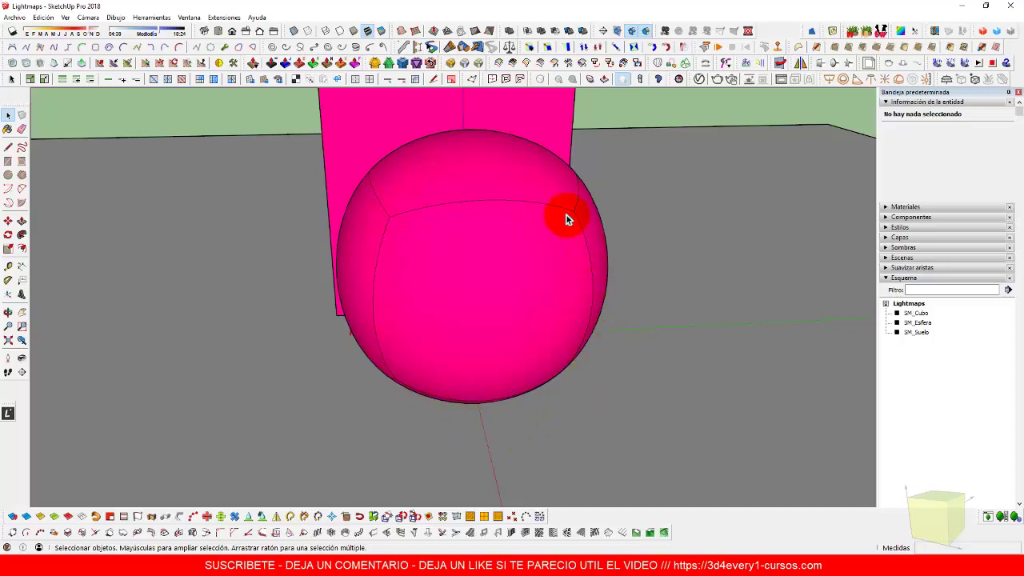
{"action": "middle_click_drag", "start_coordinate": [446, 285], "coordinate": [525, 393]}
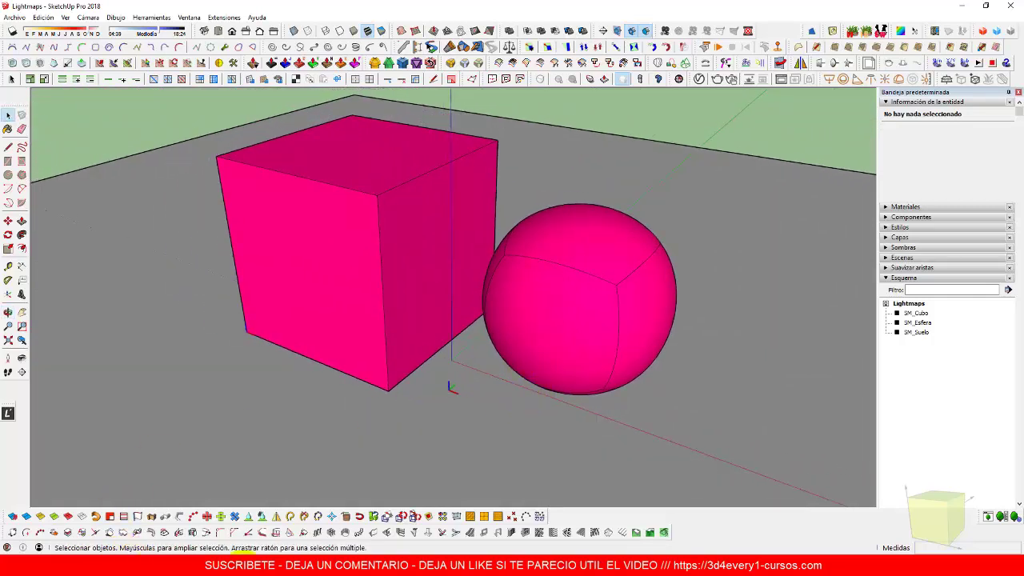
Step: Return to Unreal, show the level in Lighting Only mode and examine the shading on the sphere from several sides
{"action": "mouse_move", "coordinate": [218, 560]}
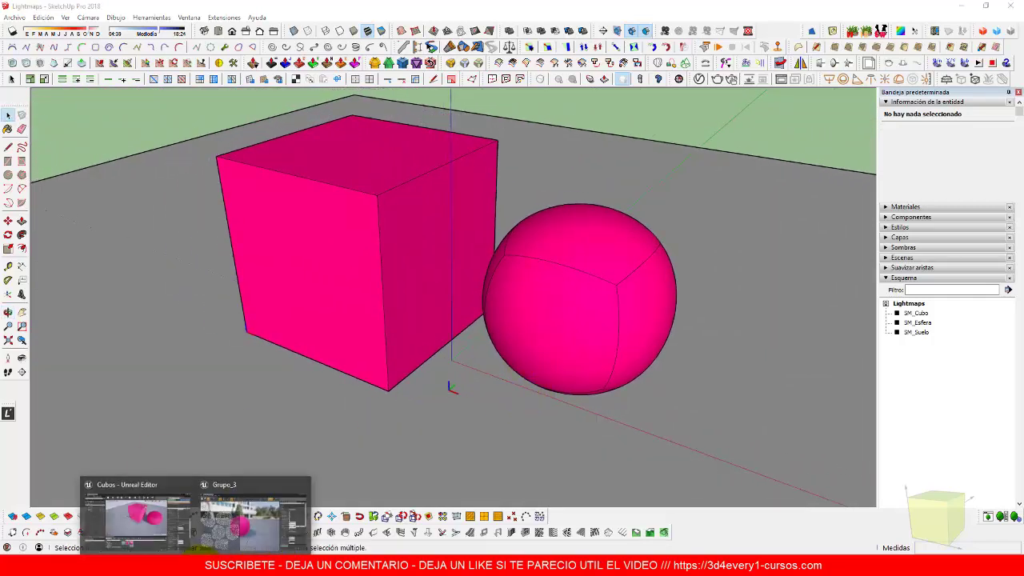
{"action": "left_click", "coordinate": [239, 482]}
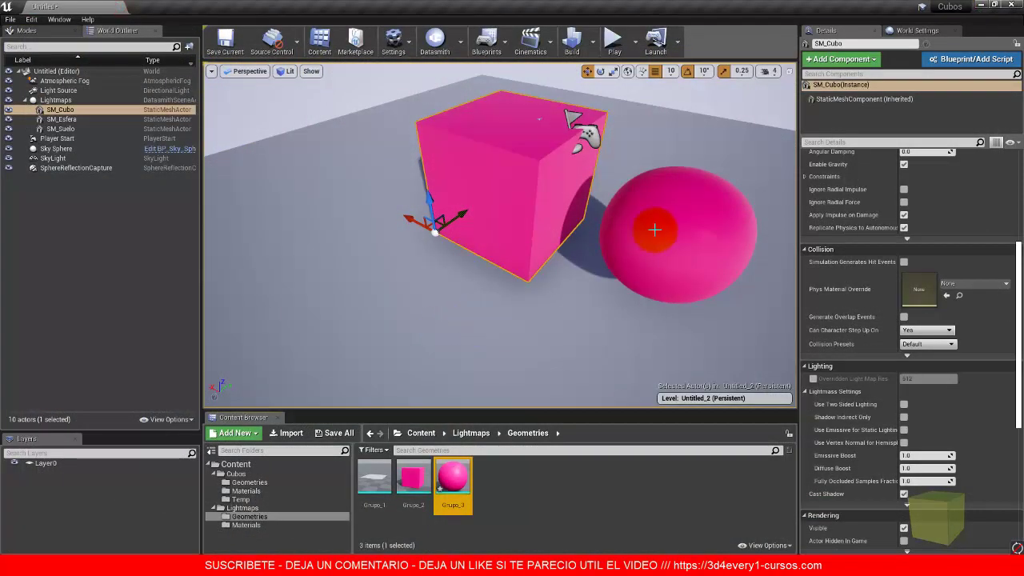
{"action": "right_click_drag", "start_coordinate": [654, 230], "coordinate": [694, 231]}
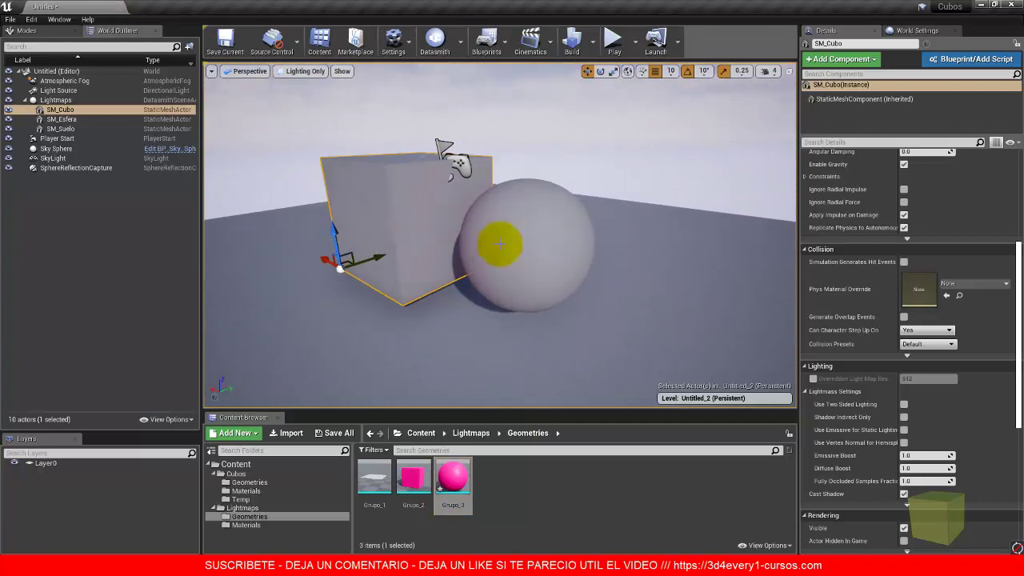
{"action": "scroll", "coordinate": [448, 156], "scroll_direction": "up", "scroll_amount": 5}
{"action": "right_click_drag", "start_coordinate": [513, 244], "coordinate": [436, 249]}
{"action": "scroll", "coordinate": [552, 232], "scroll_direction": "up", "scroll_amount": 3}
{"action": "scroll", "coordinate": [566, 241], "scroll_direction": "down", "scroll_amount": 4}
{"action": "scroll", "coordinate": [552, 235], "scroll_direction": "down", "scroll_amount": 2}
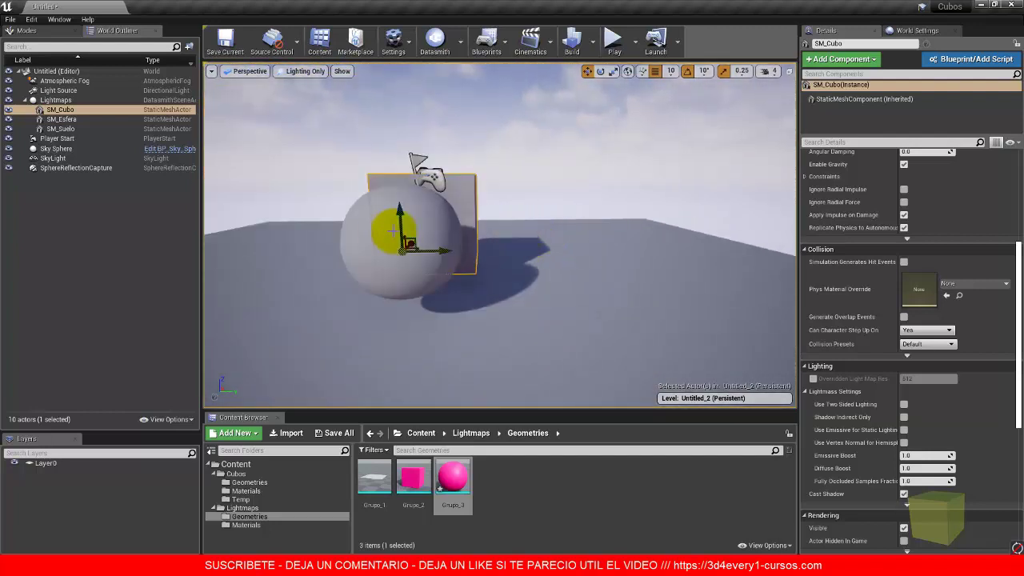
{"action": "right_click_drag", "start_coordinate": [384, 224], "coordinate": [530, 259]}
{"action": "right_click_drag", "start_coordinate": [420, 209], "coordinate": [491, 224]}
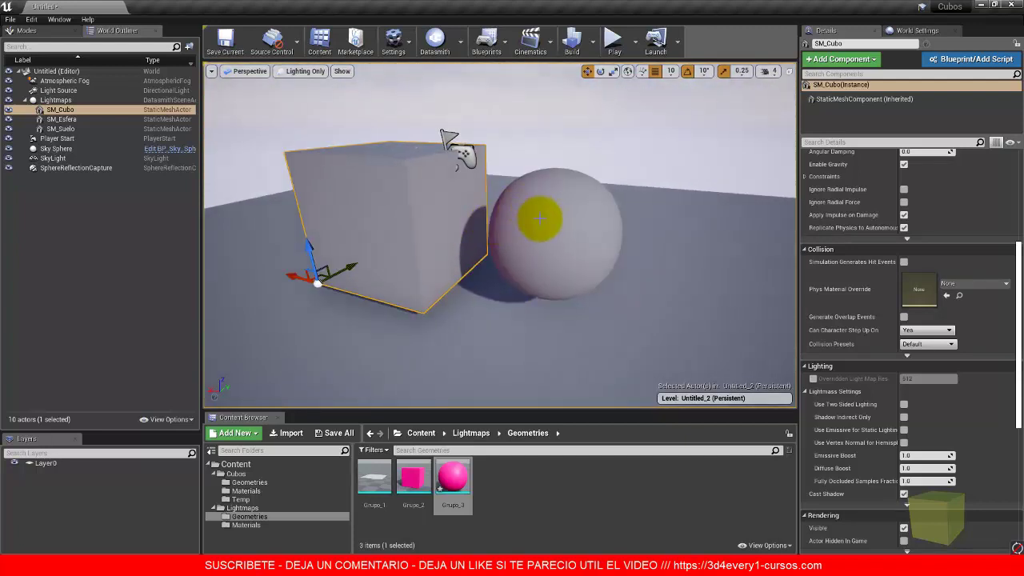
{"action": "scroll", "coordinate": [539, 218], "scroll_direction": "up", "scroll_amount": 3}
{"action": "scroll", "coordinate": [540, 219], "scroll_direction": "down", "scroll_amount": 3}
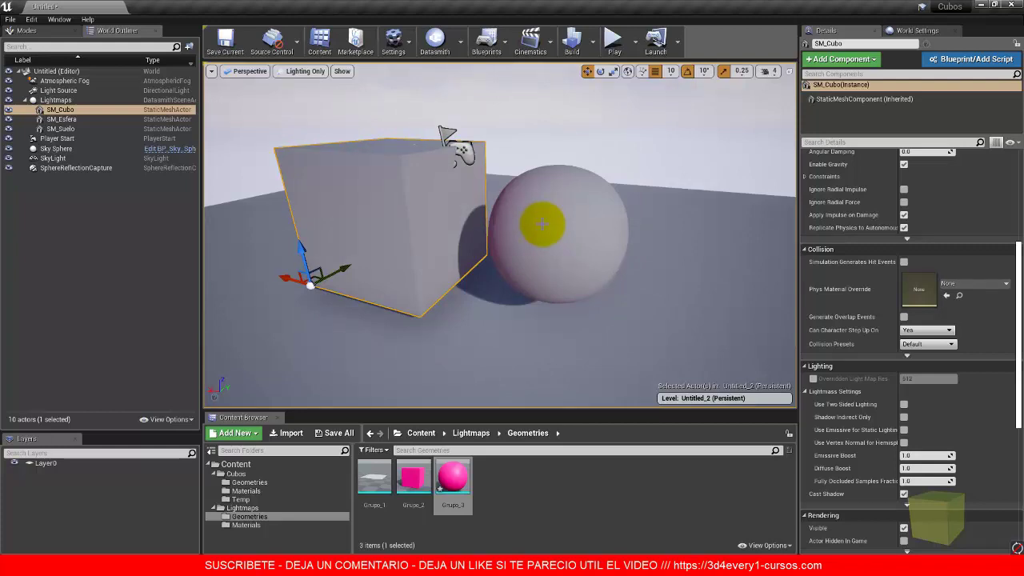
Step: Reopen the sphere mesh Grupo_3, check its UV Channel 2 layout again and close the mesh editor
{"action": "double_click", "coordinate": [452, 476]}
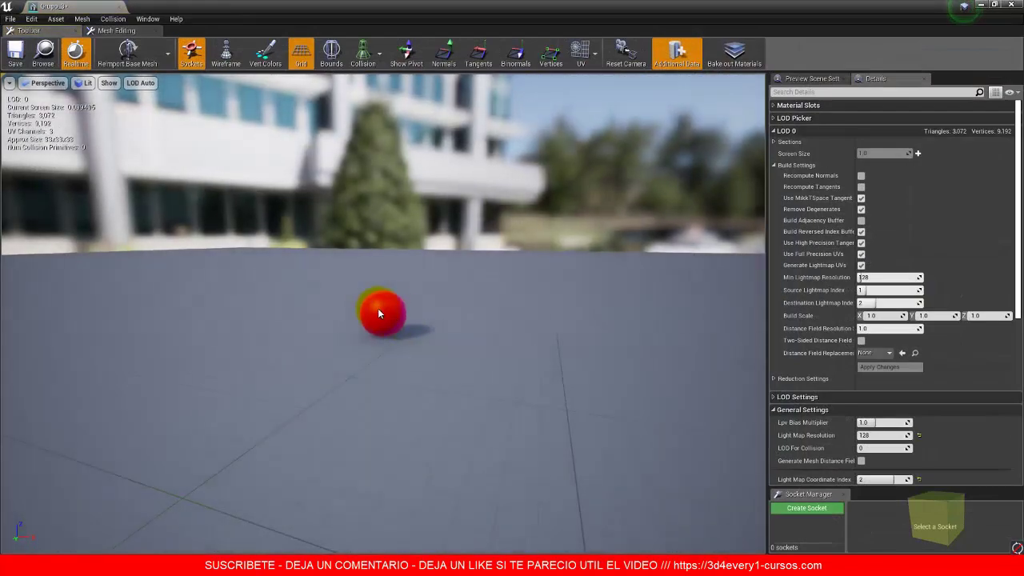
{"action": "scroll", "coordinate": [380, 313], "scroll_direction": "up", "scroll_amount": 5}
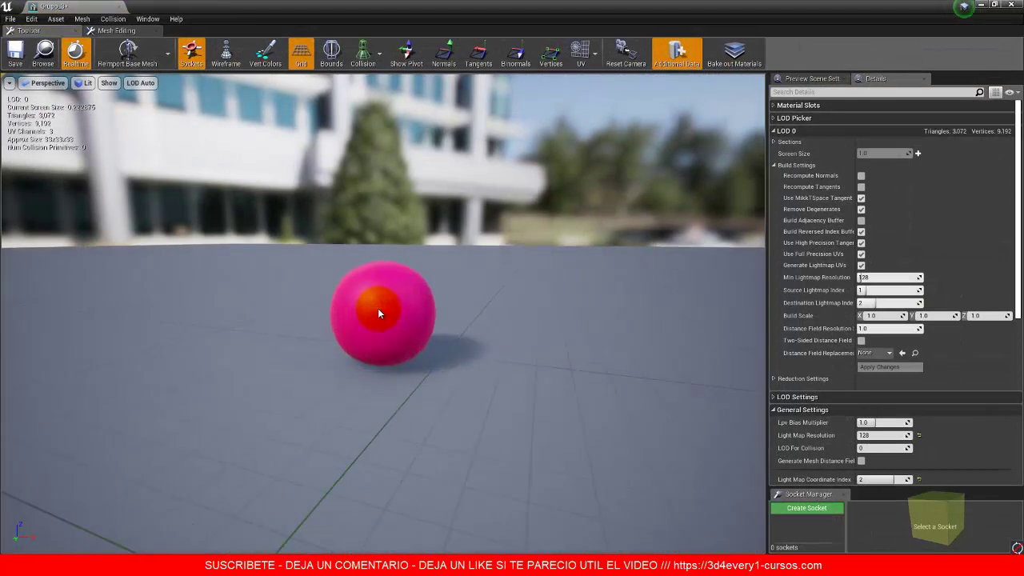
{"action": "left_click", "coordinate": [594, 54]}
{"action": "left_click", "coordinate": [587, 114]}
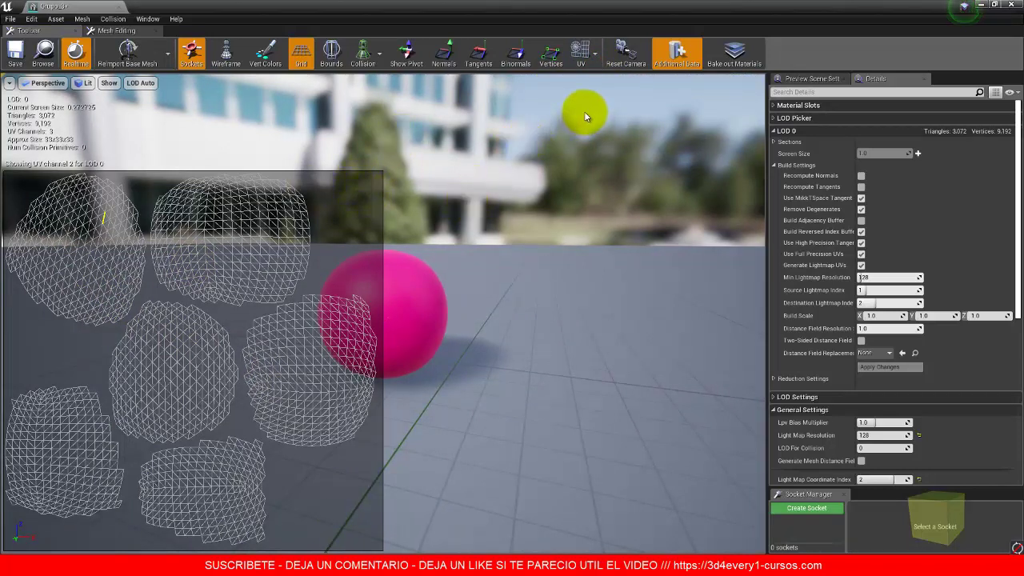
{"action": "left_click", "coordinate": [118, 8]}
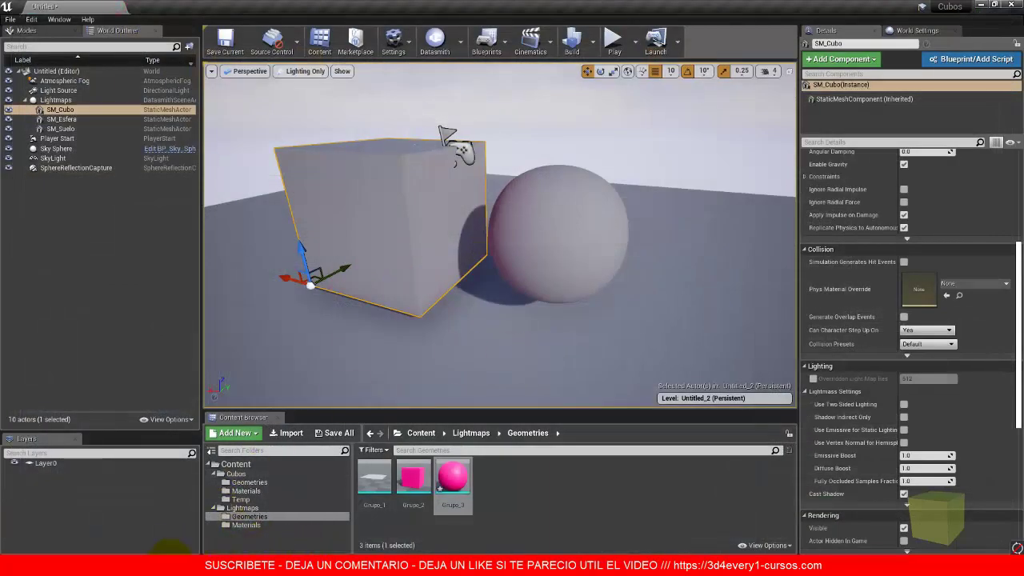
Step: Switch to SketchUp and open the sphere group SM_Esfera for editing
{"action": "left_click", "coordinate": [168, 523]}
{"action": "mouse_move", "coordinate": [640, 312]}
{"action": "left_mouse_down"}
{"action": "mouse_move", "coordinate": [640, 302]}
{"action": "mouse_move", "coordinate": [618, 303]}
{"action": "left_mouse_up"}
{"action": "key", "text": "space"}
{"action": "double_click", "coordinate": [586, 297]}
{"action": "scroll", "coordinate": [586, 316], "scroll_direction": "up", "scroll_amount": 2}
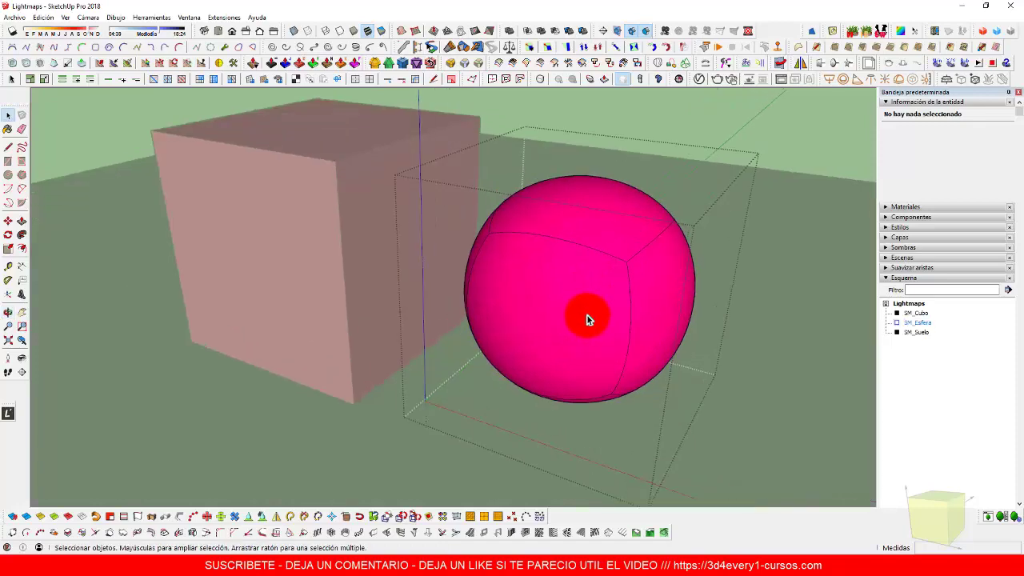
Step: Group the sphere's front patch together with its boundary edges inside SM_Esfera
{"action": "left_click", "coordinate": [579, 300]}
{"action": "middle_click_drag", "start_coordinate": [576, 328], "coordinate": [562, 288]}
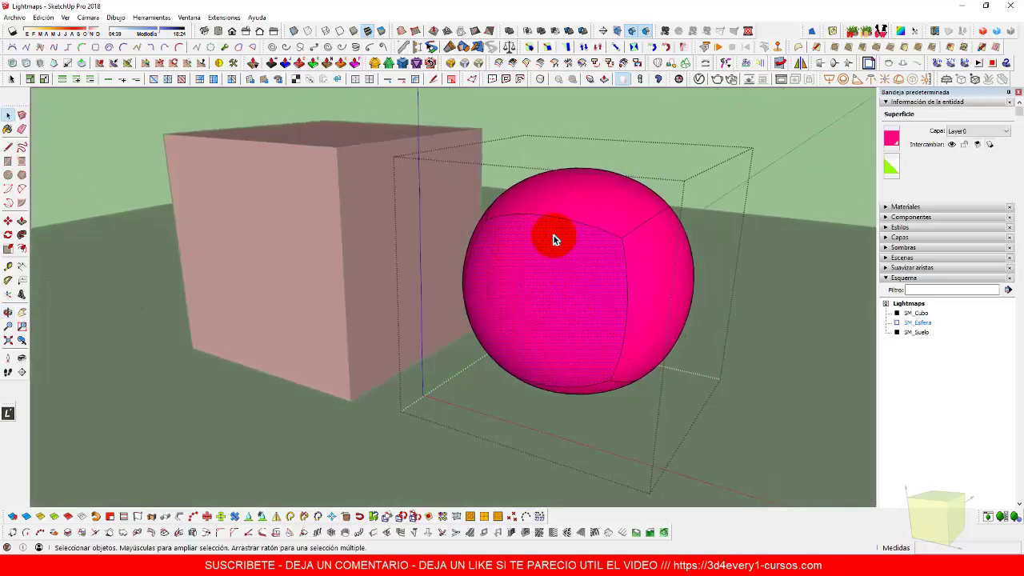
{"action": "middle_click_drag", "start_coordinate": [593, 358], "coordinate": [571, 346]}
{"action": "scroll", "coordinate": [535, 334], "scroll_direction": "up", "scroll_amount": 3}
{"action": "triple_click", "coordinate": [549, 306]}
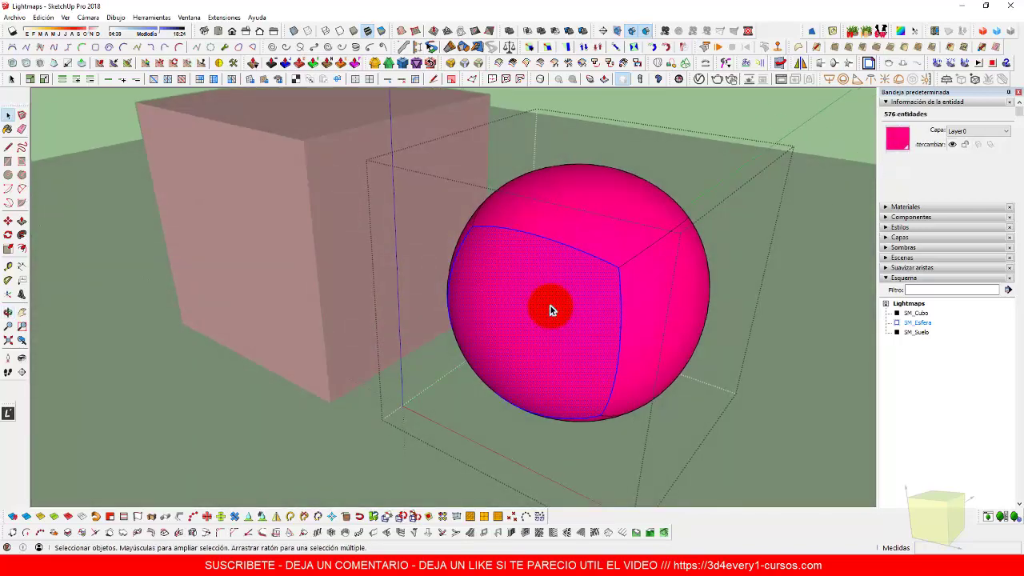
{"action": "right_click", "coordinate": [551, 298]}
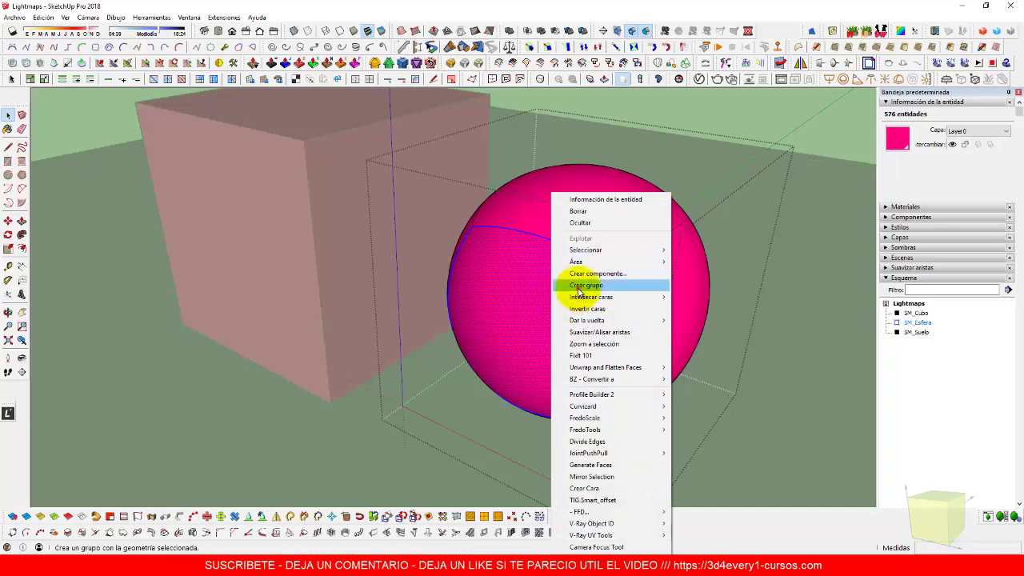
{"action": "left_click", "coordinate": [588, 285]}
Step: Make a second group from the neighbouring side patch of the sphere, including its boundary edges
{"action": "mouse_move", "coordinate": [590, 318]}
{"action": "middle_mouse_down"}
{"action": "mouse_move", "coordinate": [512, 315]}
{"action": "mouse_move", "coordinate": [589, 330]}
{"action": "middle_mouse_up"}
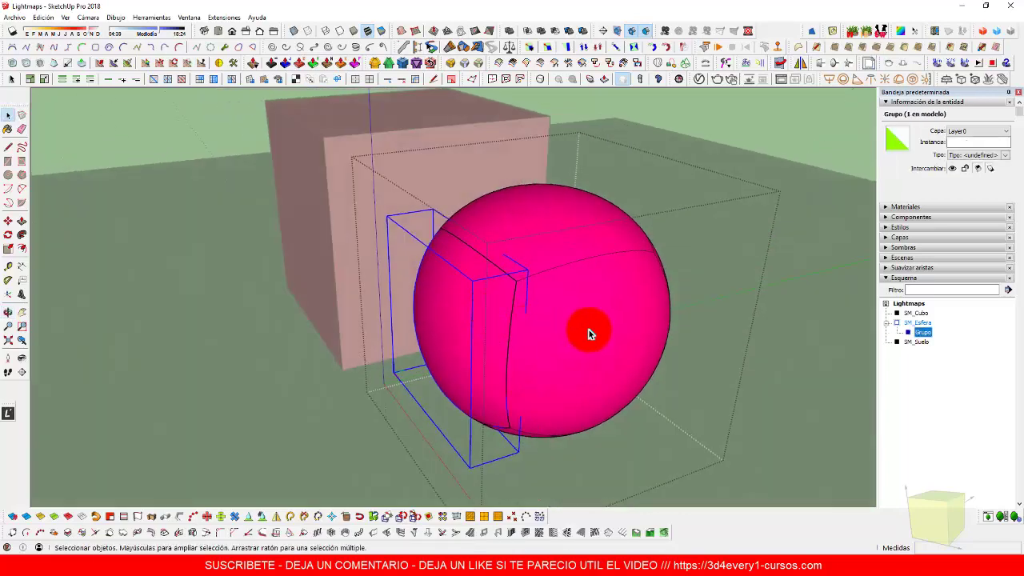
{"action": "double_click", "coordinate": [588, 328]}
{"action": "triple_click", "coordinate": [585, 329]}
{"action": "right_click", "coordinate": [583, 331]}
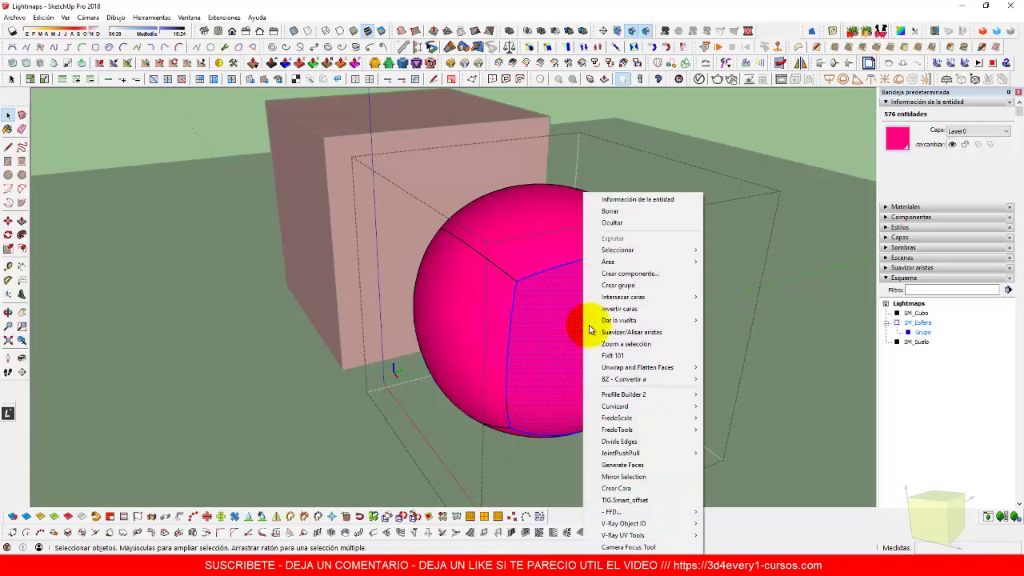
{"action": "mouse_move", "coordinate": [603, 302]}
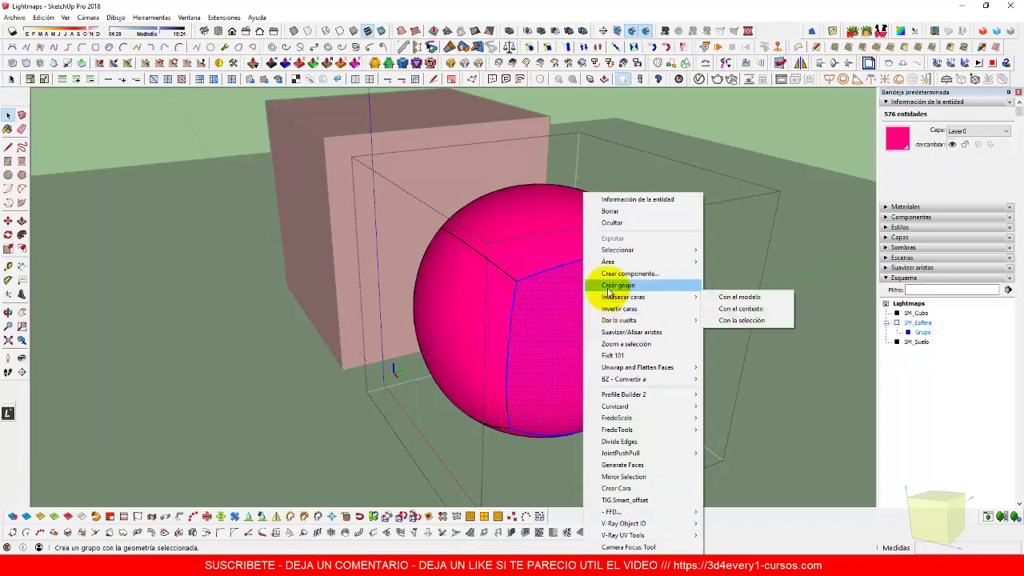
{"action": "left_click", "coordinate": [612, 284]}
{"action": "scroll", "coordinate": [516, 359], "scroll_direction": "down", "scroll_amount": 3}
{"action": "mouse_move", "coordinate": [517, 359]}
{"action": "middle_mouse_down"}
{"action": "mouse_move", "coordinate": [629, 406]}
{"action": "mouse_move", "coordinate": [520, 347]}
{"action": "mouse_move", "coordinate": [576, 361]}
{"action": "mouse_move", "coordinate": [533, 357]}
{"action": "middle_mouse_up"}
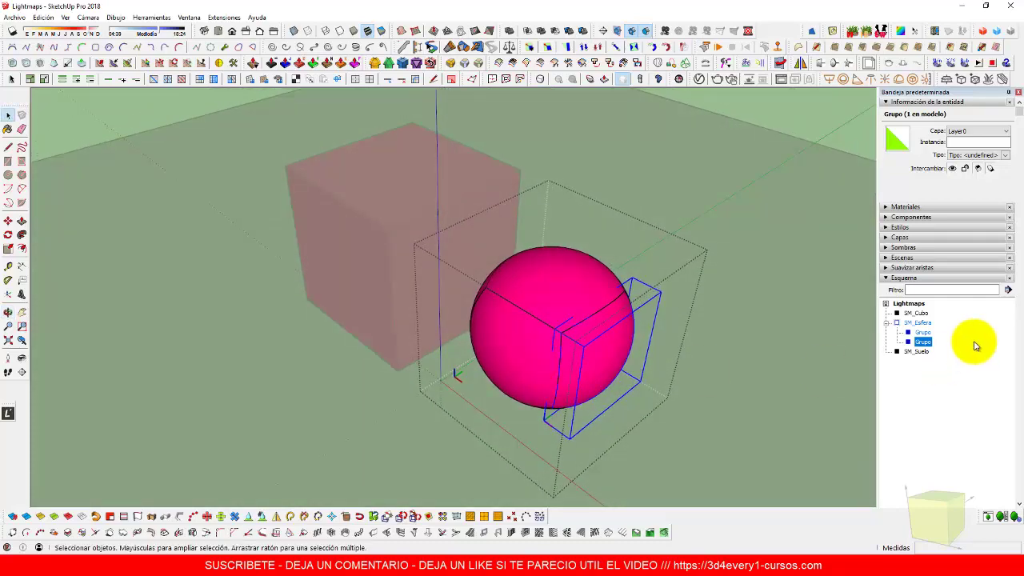
Step: Explode the SM_Esfera group so its two patch groups and remaining surface sit directly in the model
{"action": "left_click", "coordinate": [917, 322]}
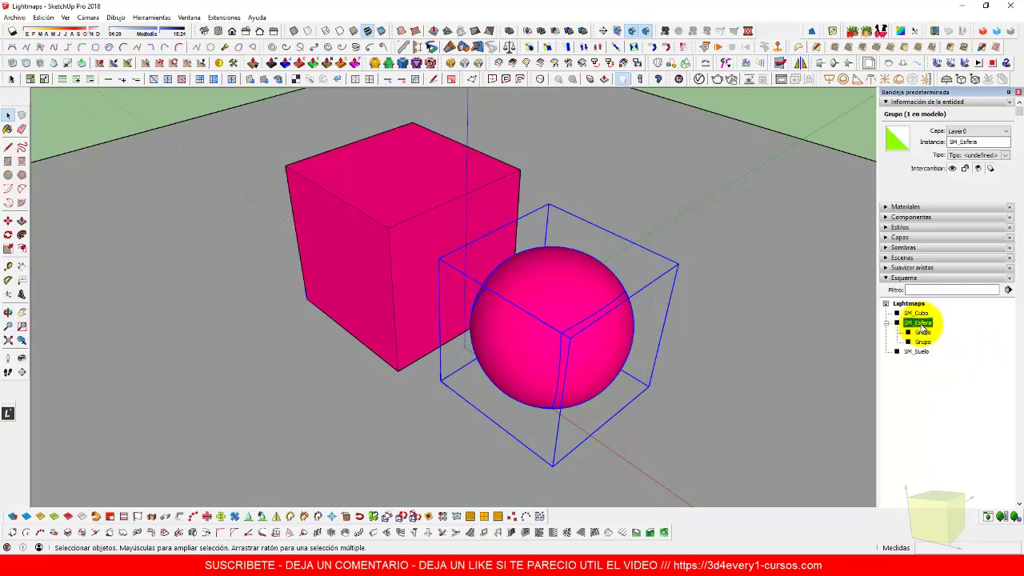
{"action": "right_click", "coordinate": [920, 325]}
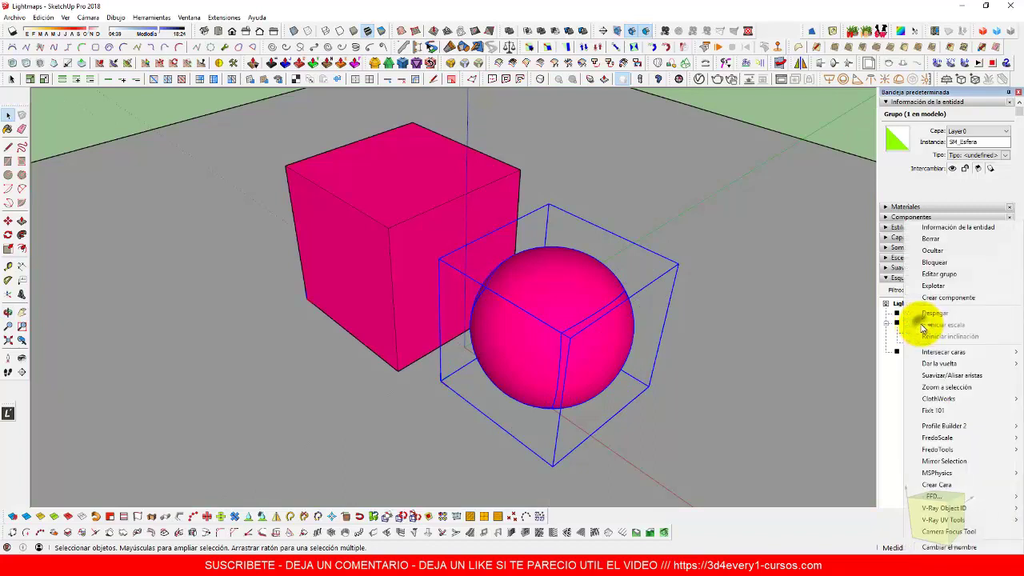
{"action": "left_click", "coordinate": [934, 285]}
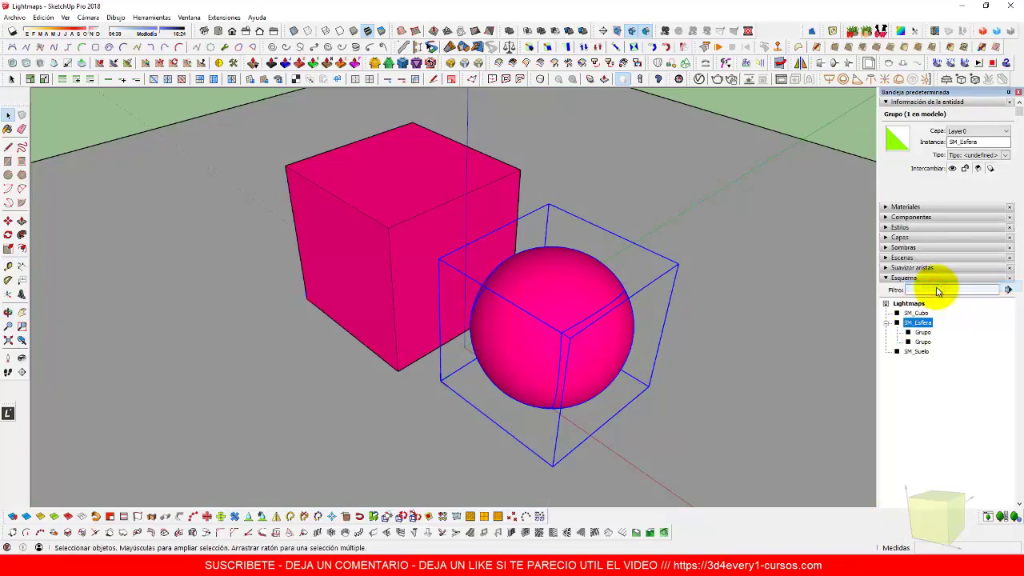
{"action": "left_click", "coordinate": [726, 373]}
Step: Select each of the two patch groups on the sphere in turn to check that they are separate objects
{"action": "middle_click_drag", "start_coordinate": [612, 390], "coordinate": [591, 304]}
{"action": "scroll", "coordinate": [596, 316], "scroll_direction": "down", "scroll_amount": 2}
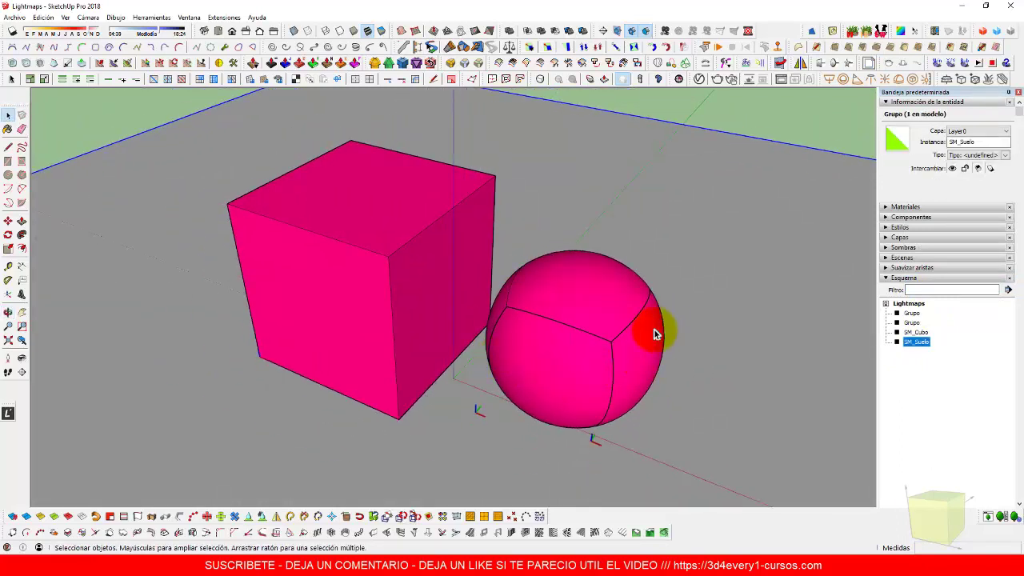
{"action": "scroll", "coordinate": [554, 327], "scroll_direction": "down", "scroll_amount": 2}
{"action": "scroll", "coordinate": [572, 340], "scroll_direction": "down", "scroll_amount": 2}
{"action": "middle_click_drag", "start_coordinate": [599, 372], "coordinate": [533, 276]}
{"action": "key", "text": "space"}
{"action": "left_click", "coordinate": [609, 349]}
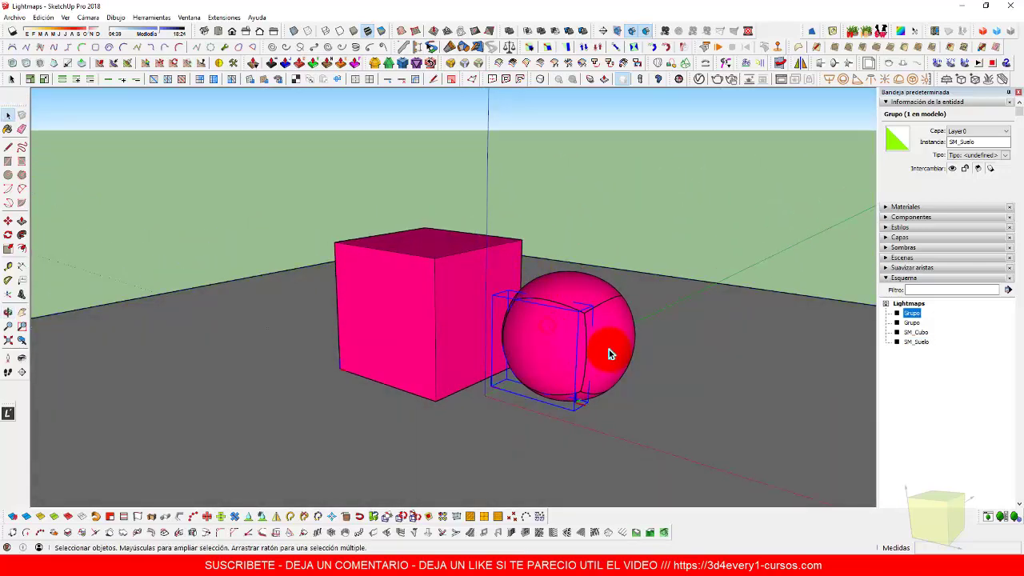
{"action": "middle_click_drag", "start_coordinate": [483, 397], "coordinate": [537, 346]}
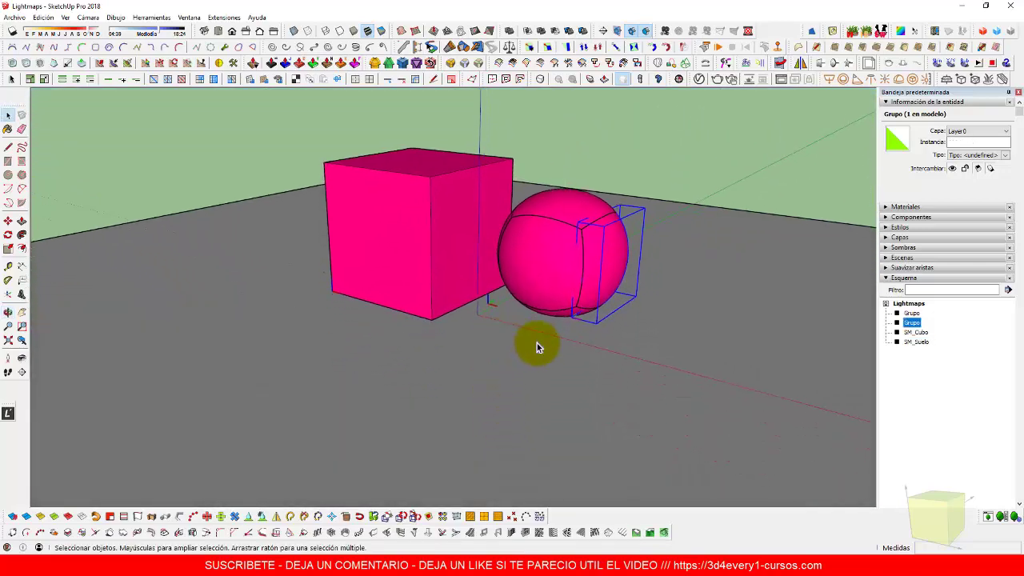
Step: Export the 3D model in Unreal Datasmith format, overwriting Lightmaps.udatasmith in the Datasmith folder
{"action": "left_click", "coordinate": [14, 17]}
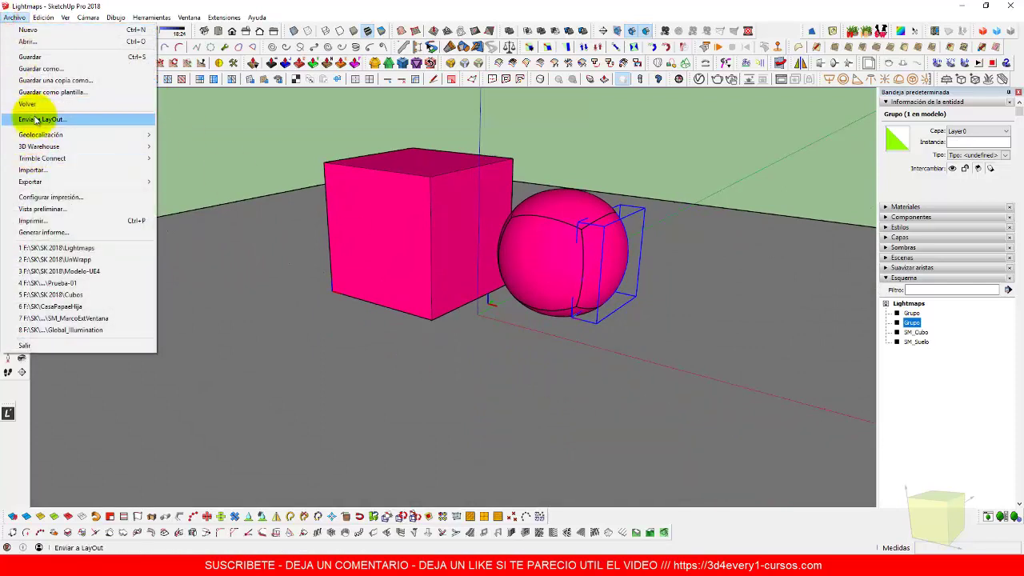
{"action": "left_click", "coordinate": [15, 18]}
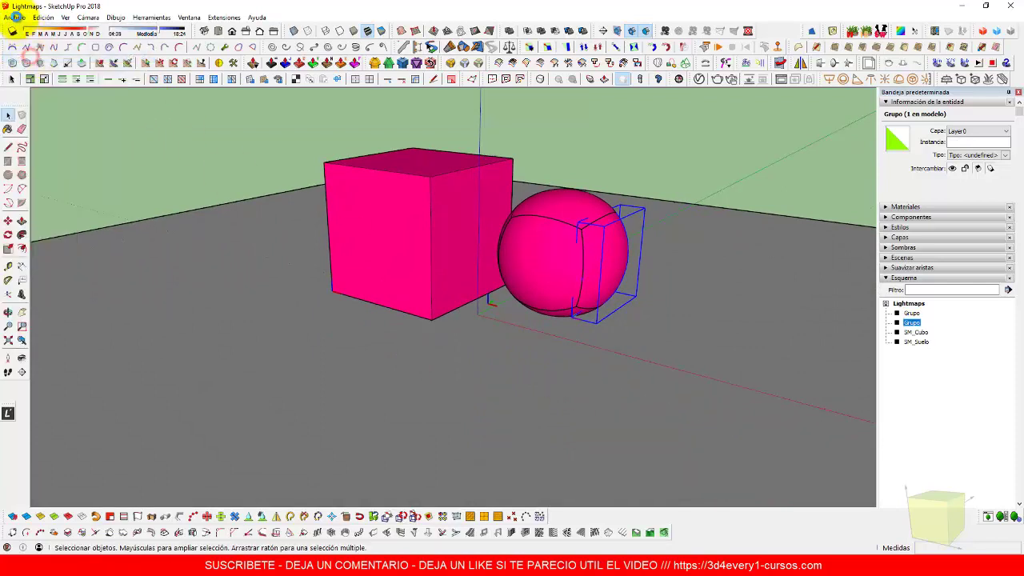
{"action": "left_click", "coordinate": [16, 19]}
{"action": "mouse_move", "coordinate": [137, 182]}
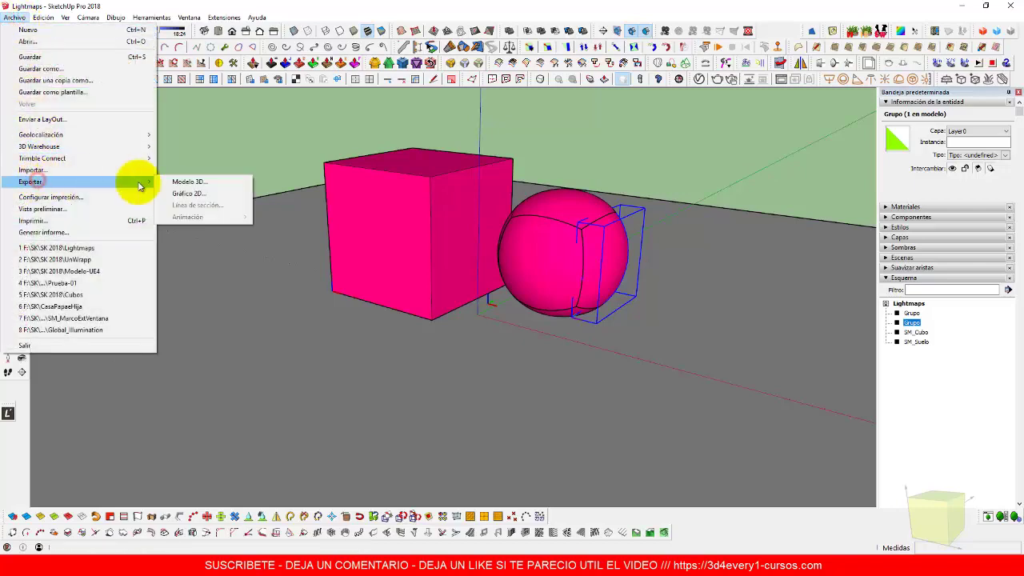
{"action": "left_click", "coordinate": [199, 182]}
{"action": "left_click", "coordinate": [383, 322]}
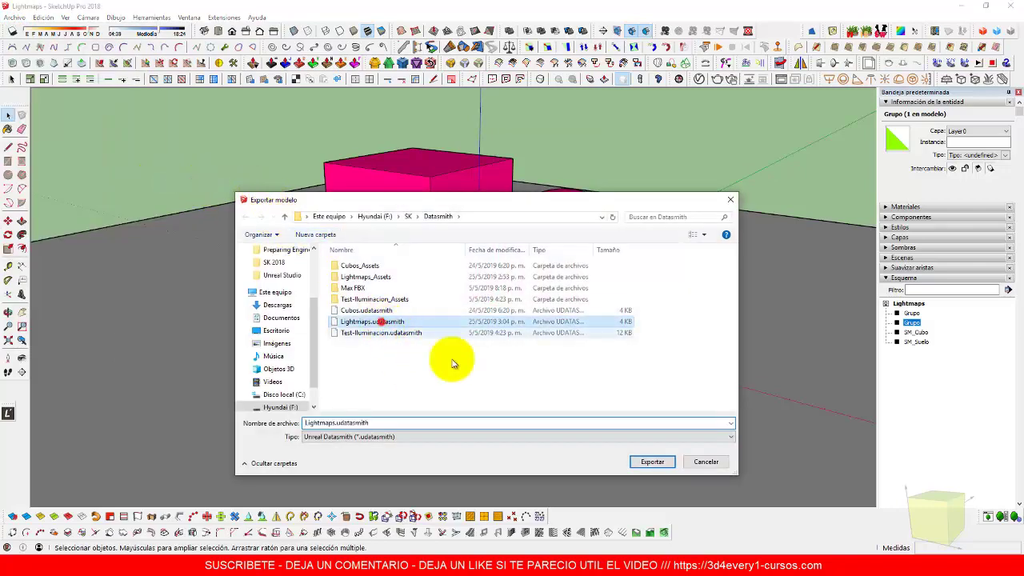
{"action": "left_click", "coordinate": [649, 465]}
{"action": "left_click", "coordinate": [528, 282]}
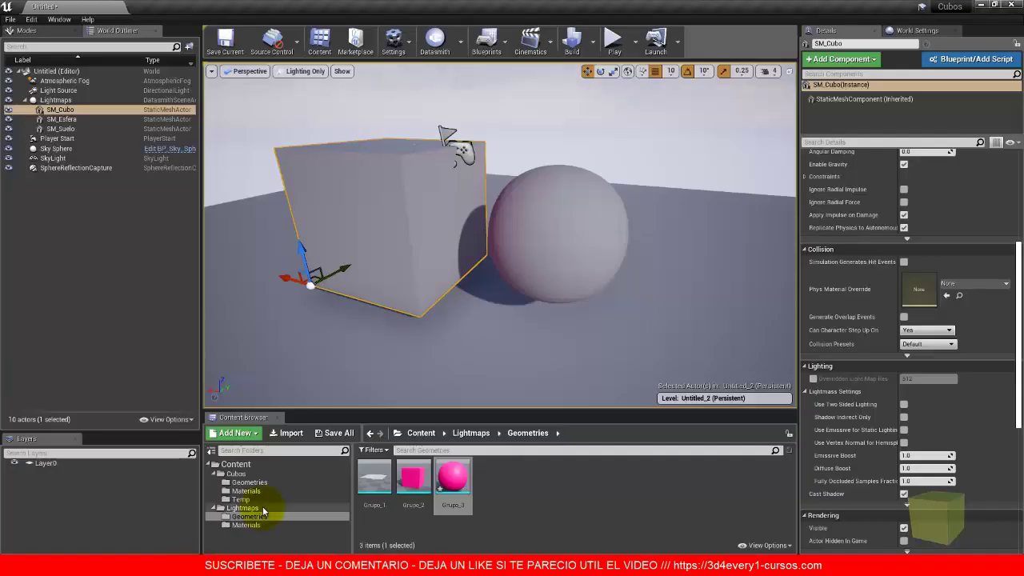
Step: Switch to Unreal and reimport the Lightmaps Datasmith scene from its content folder, syncing the level's scene actors
{"action": "left_click", "coordinate": [242, 507]}
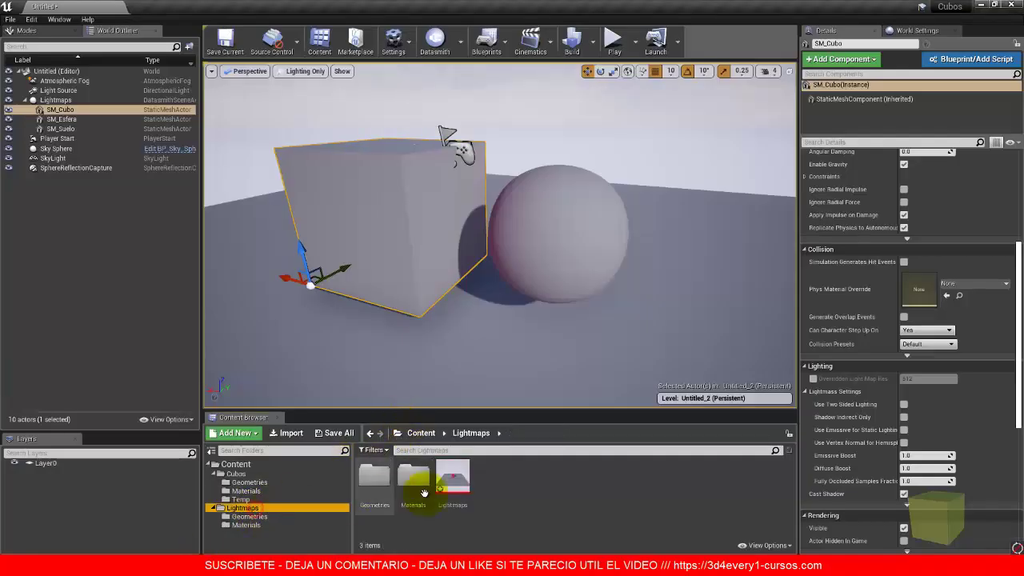
{"action": "right_click", "coordinate": [464, 480]}
{"action": "left_click", "coordinate": [499, 233]}
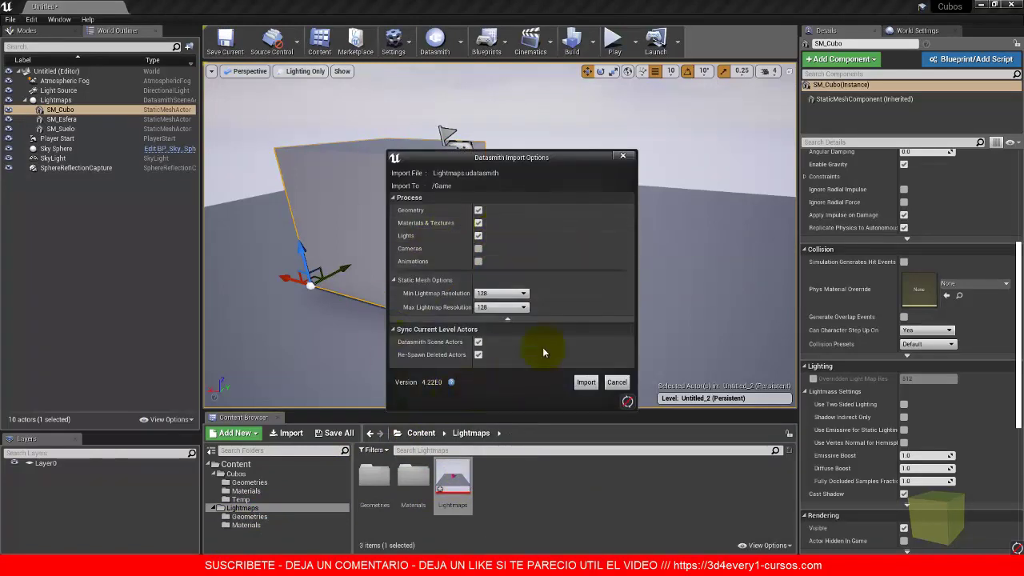
{"action": "left_click", "coordinate": [585, 383]}
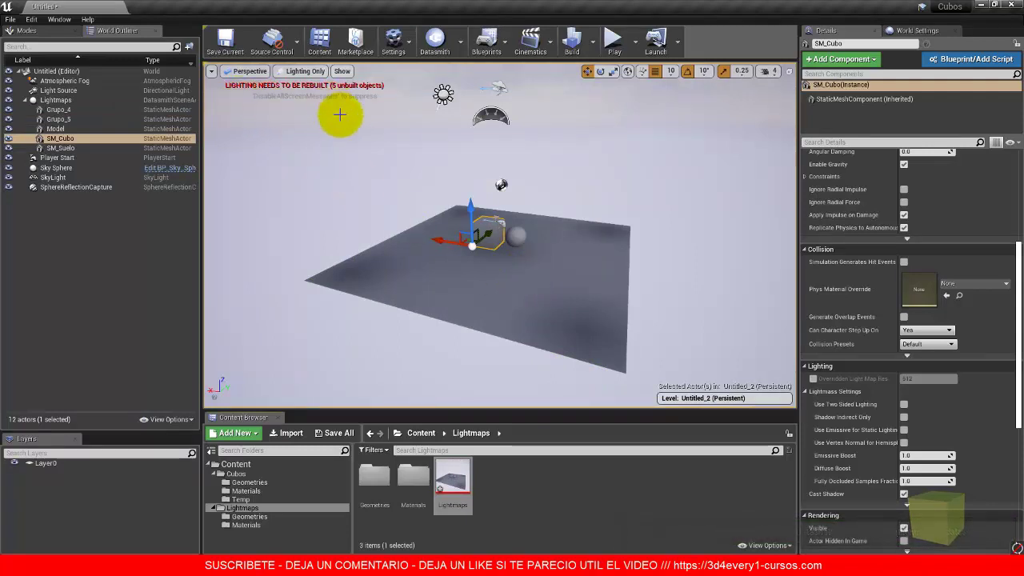
Step: Inspect the reimported floor, cube and each separate piece of the sphere, checking their lightmap resolution overrides
{"action": "left_click", "coordinate": [542, 288]}
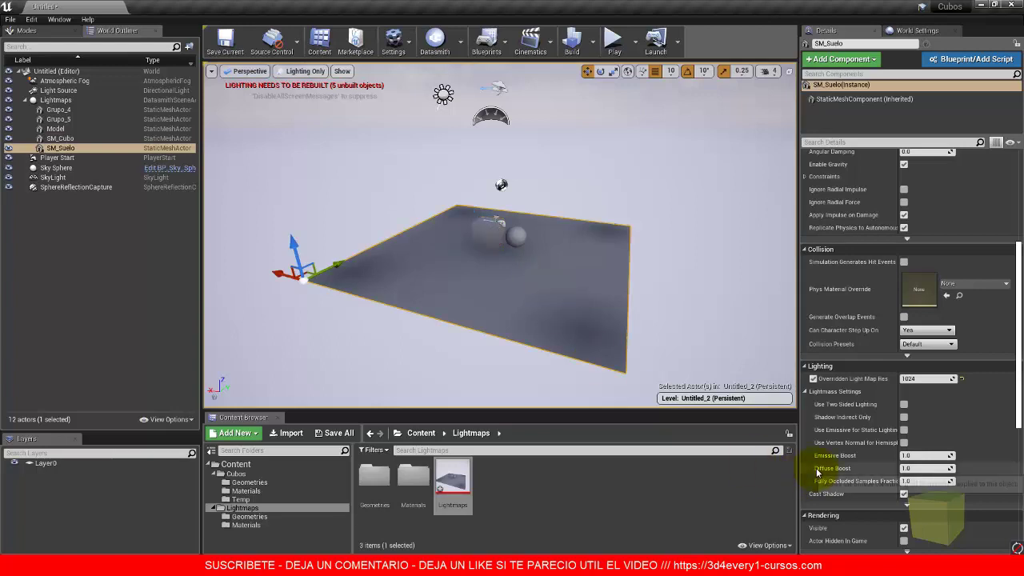
{"action": "scroll", "coordinate": [518, 284], "scroll_direction": "up", "scroll_amount": 2}
{"action": "scroll", "coordinate": [517, 284], "scroll_direction": "up", "scroll_amount": 1}
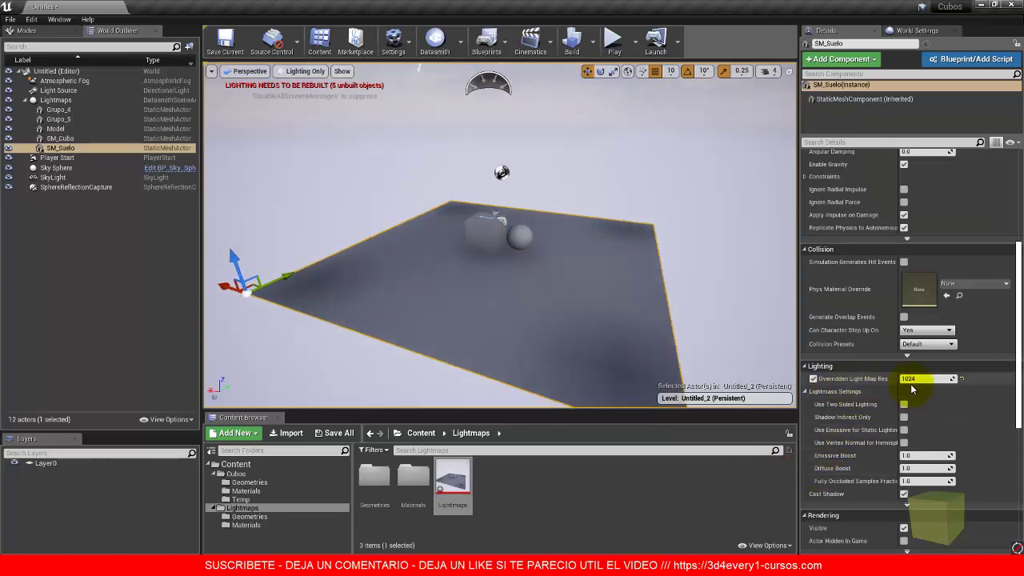
{"action": "left_click", "coordinate": [479, 225]}
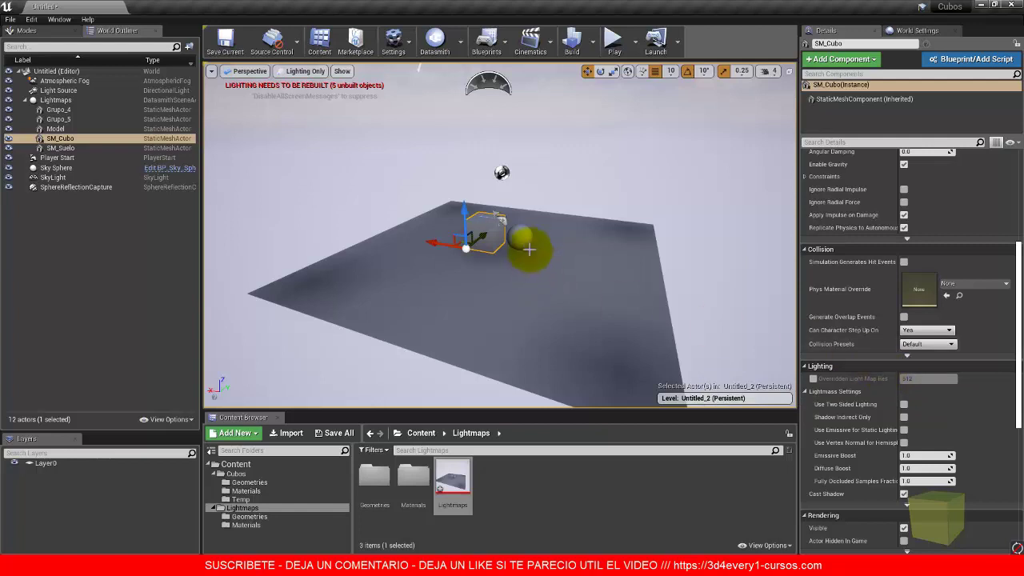
{"action": "left_click", "coordinate": [524, 236]}
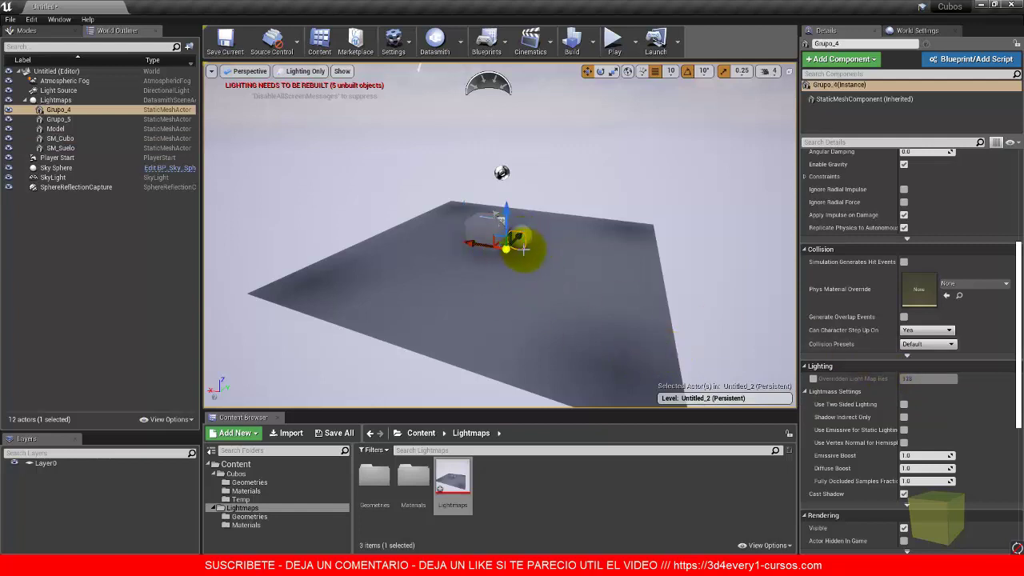
{"action": "key", "text": "f"}
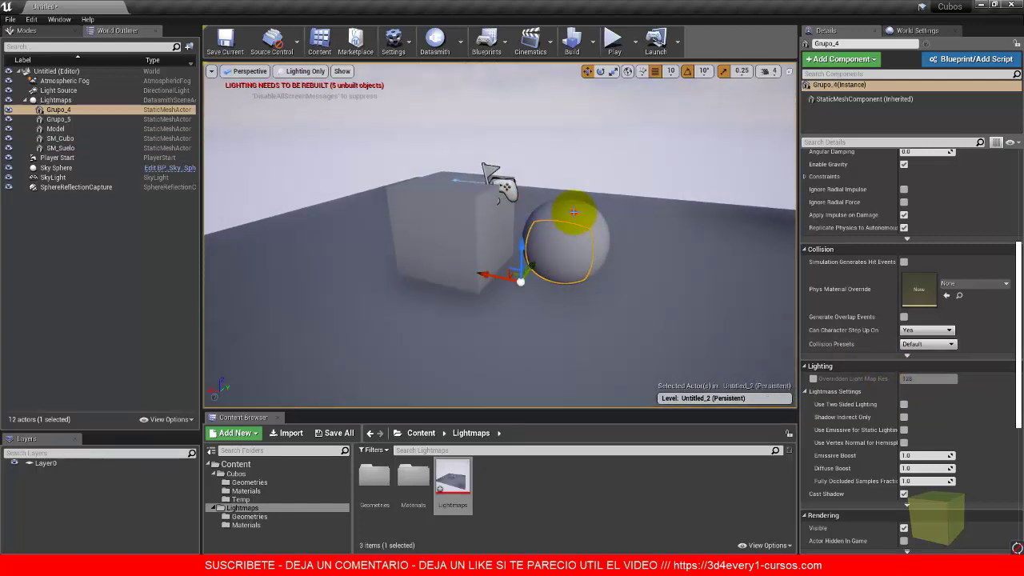
{"action": "left_click", "coordinate": [572, 214]}
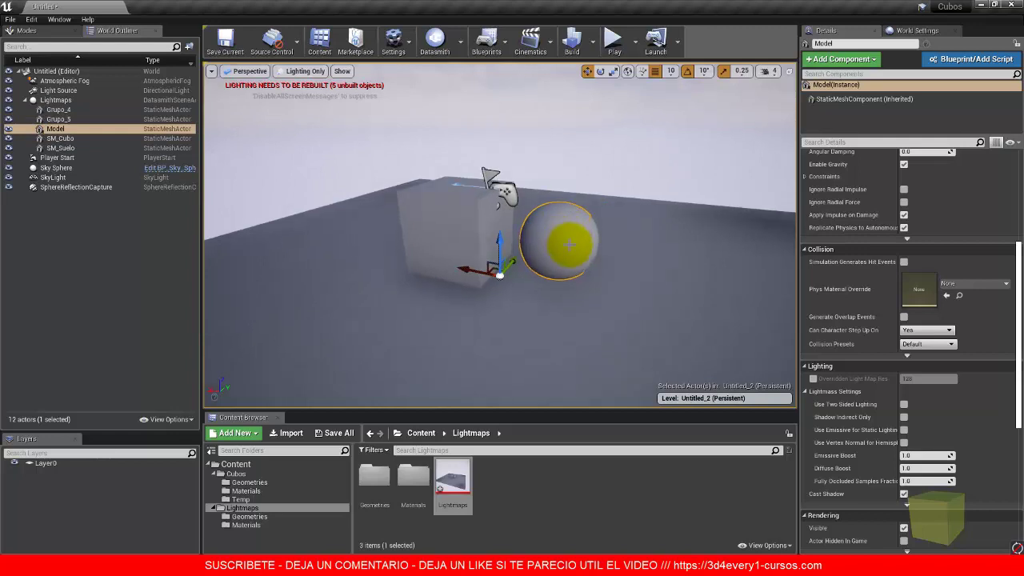
{"action": "key", "text": "f"}
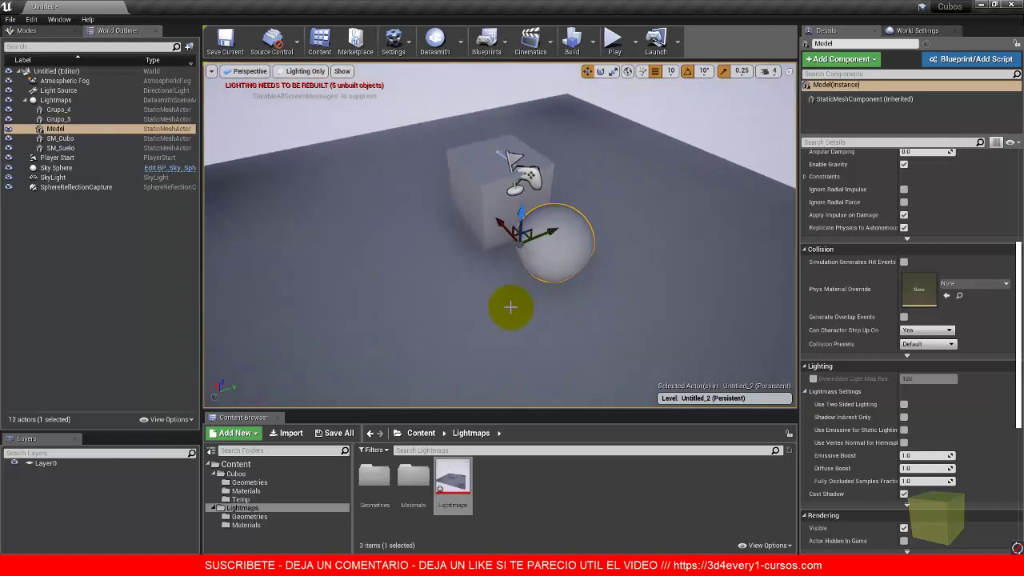
{"action": "left_click", "coordinate": [577, 259]}
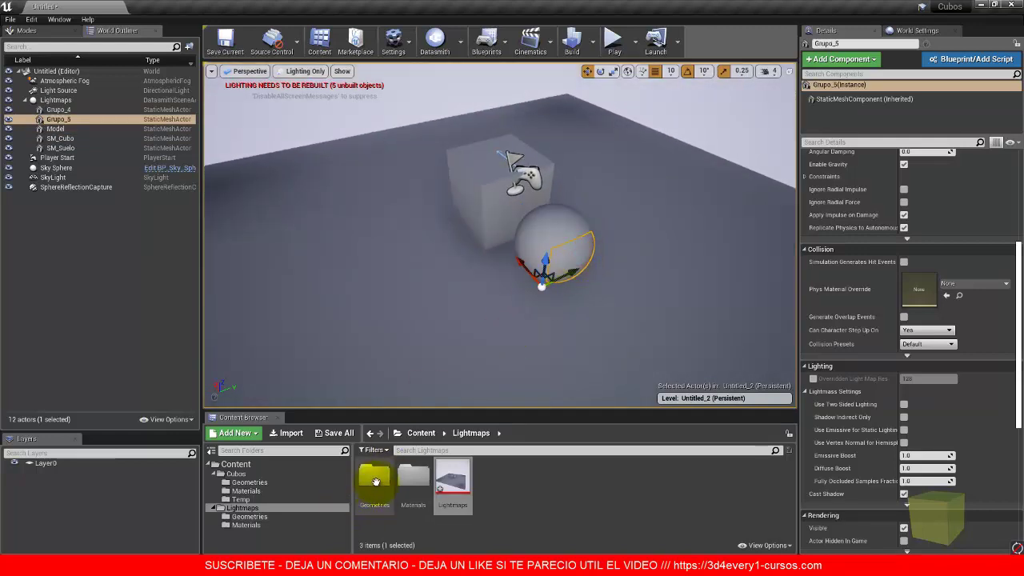
Step: Browse the Geometries folder of Lightmaps and open the Grupo_5 mesh in the mesh editor
{"action": "double_click", "coordinate": [374, 477]}
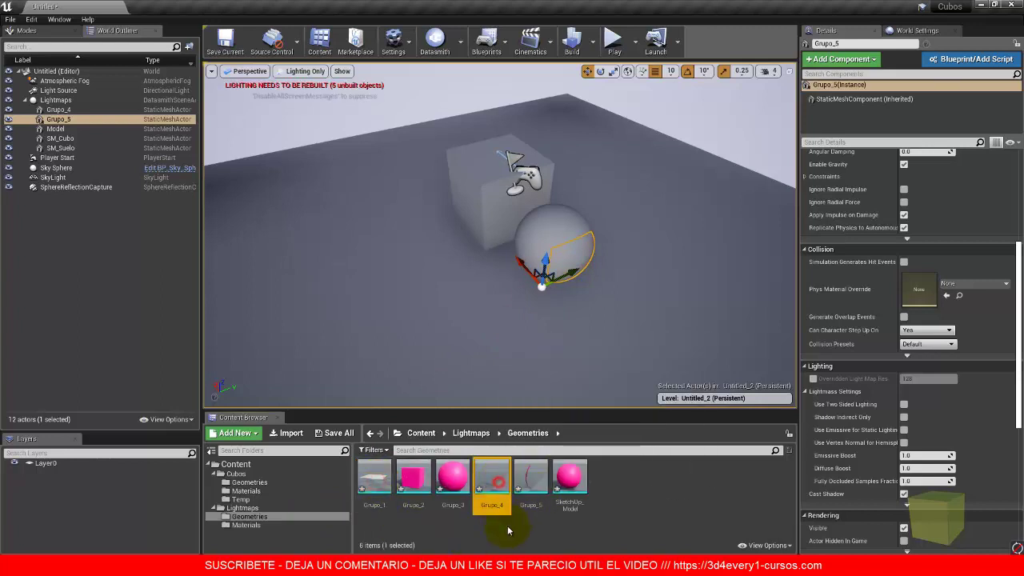
{"action": "left_click", "coordinate": [530, 478]}
{"action": "left_click", "coordinate": [485, 477]}
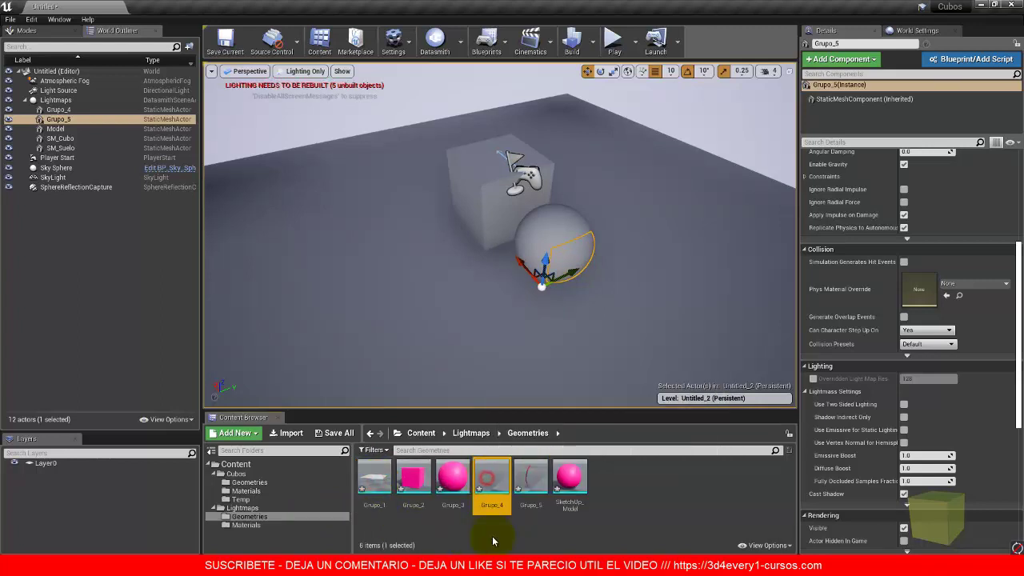
{"action": "double_click", "coordinate": [528, 477]}
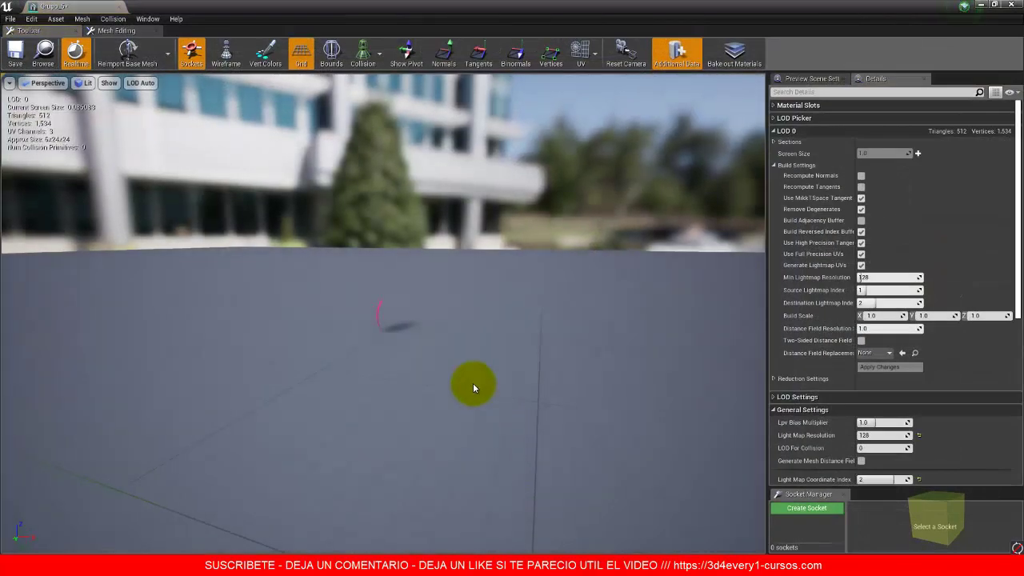
Step: Examine the Grupo_5 patch up close, display its UV Channel 2 layout and close the mesh editor
{"action": "left_click_drag", "start_coordinate": [370, 330], "coordinate": [593, 342]}
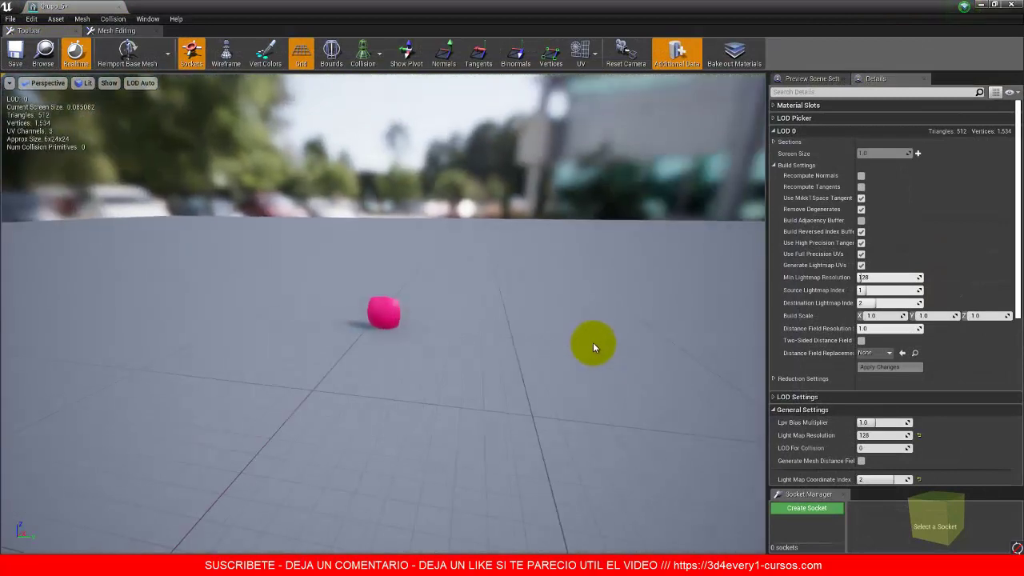
{"action": "right_click_drag", "start_coordinate": [390, 320], "coordinate": [390, 320]}
{"action": "right_click_drag", "start_coordinate": [400, 428], "coordinate": [384, 408]}
{"action": "left_click", "coordinate": [596, 63]}
{"action": "left_click", "coordinate": [612, 111]}
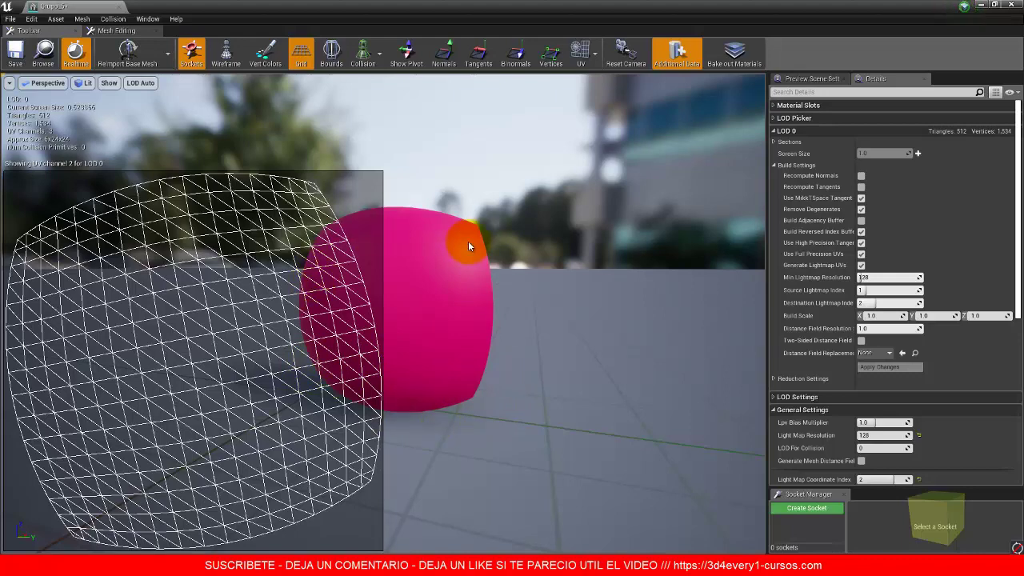
{"action": "left_click", "coordinate": [118, 7]}
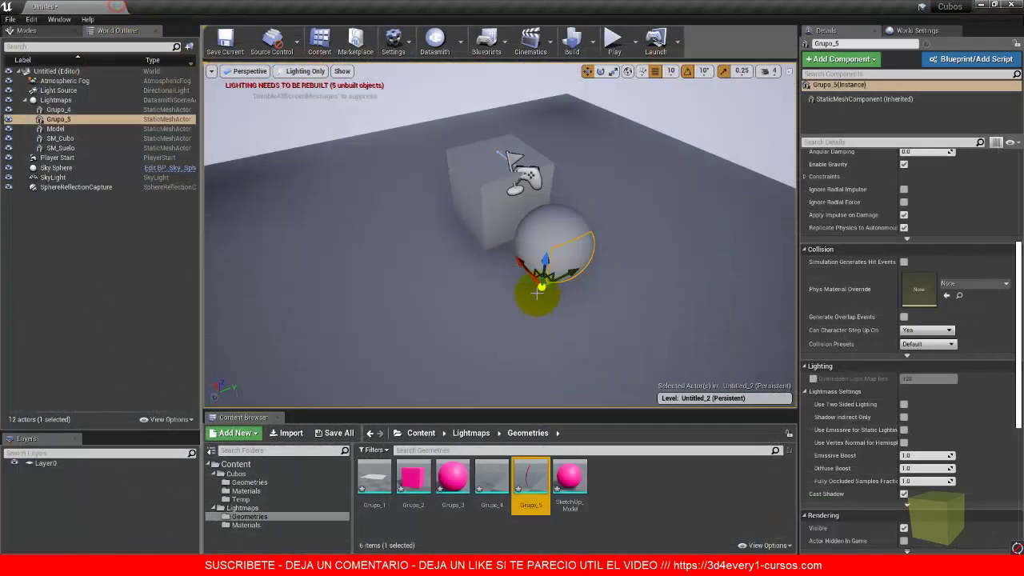
Step: Select the main sphere piece, open its SketchUp_Model mesh in the mesh editor and display its UV channel layout
{"action": "left_click", "coordinate": [544, 218]}
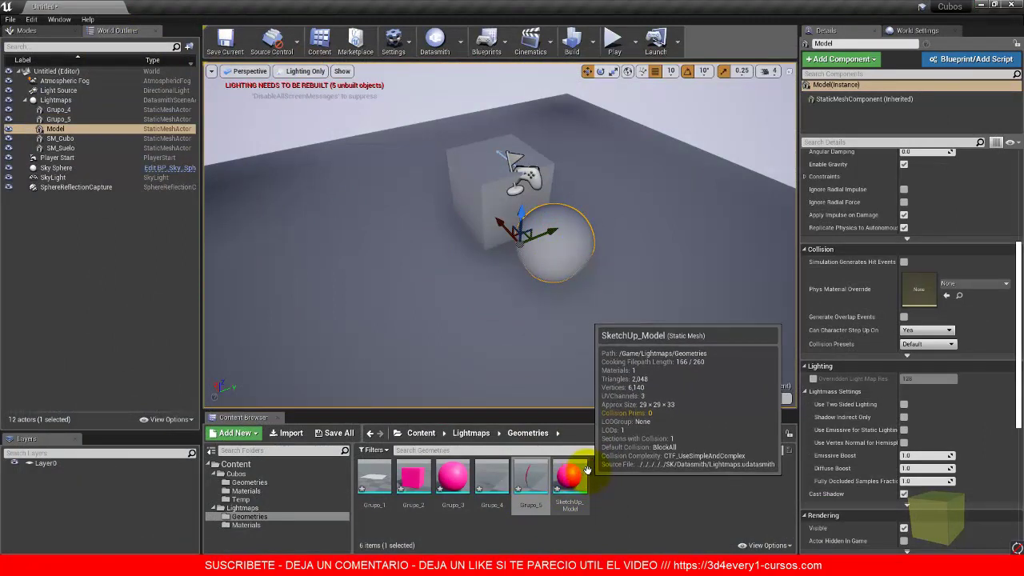
{"action": "right_click", "coordinate": [548, 217]}
{"action": "left_click", "coordinate": [586, 137]}
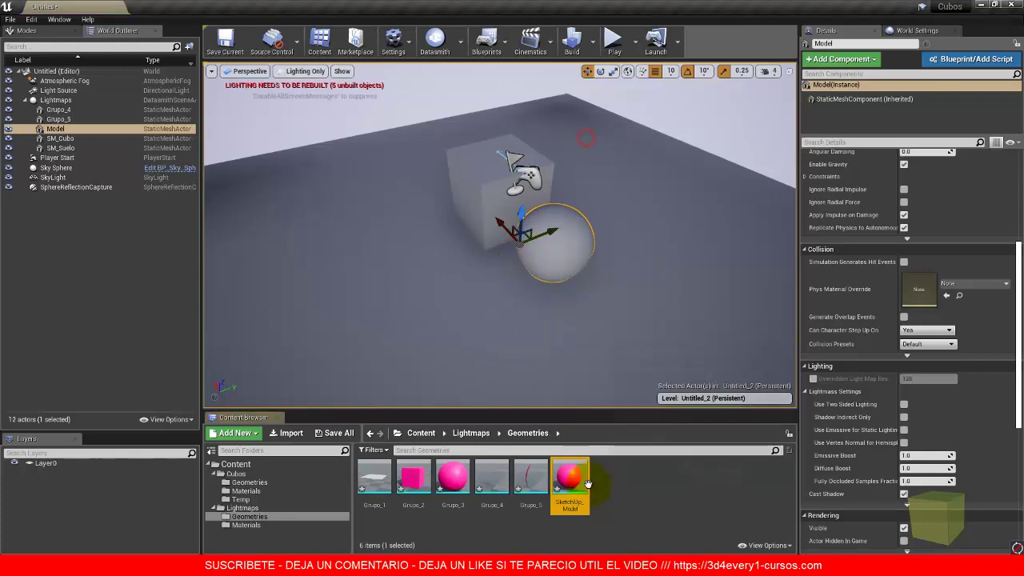
{"action": "double_click", "coordinate": [568, 475]}
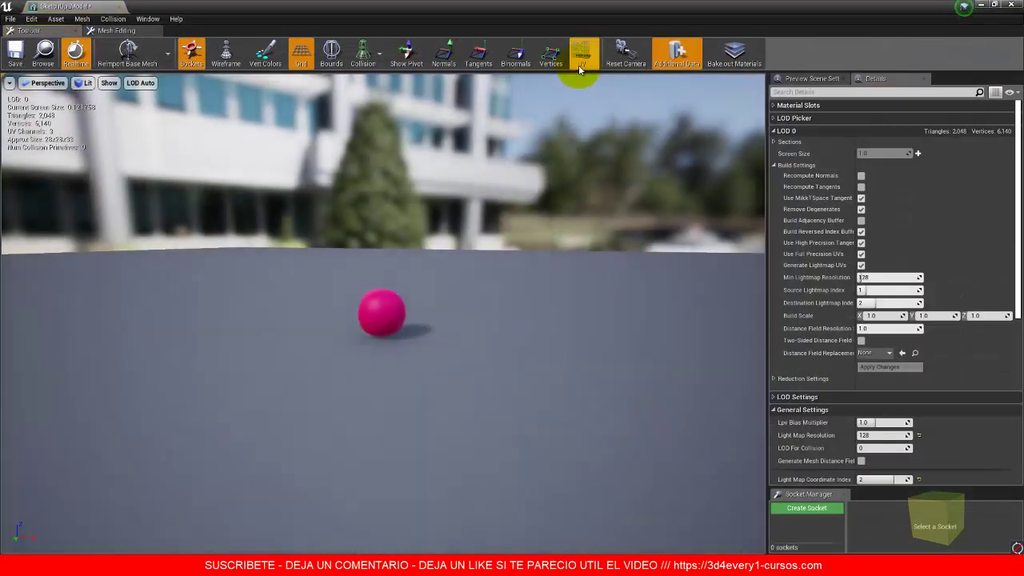
{"action": "left_click", "coordinate": [580, 68]}
{"action": "left_click", "coordinate": [592, 114]}
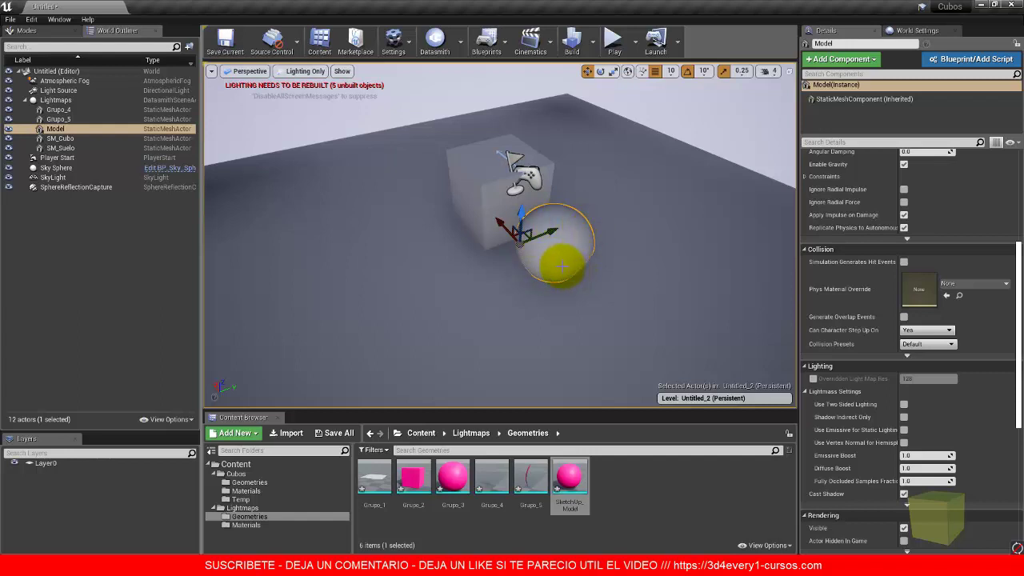
Step: Delete the Light Source directional light from the level
{"action": "scroll", "coordinate": [560, 250], "scroll_direction": "up", "scroll_amount": 5}
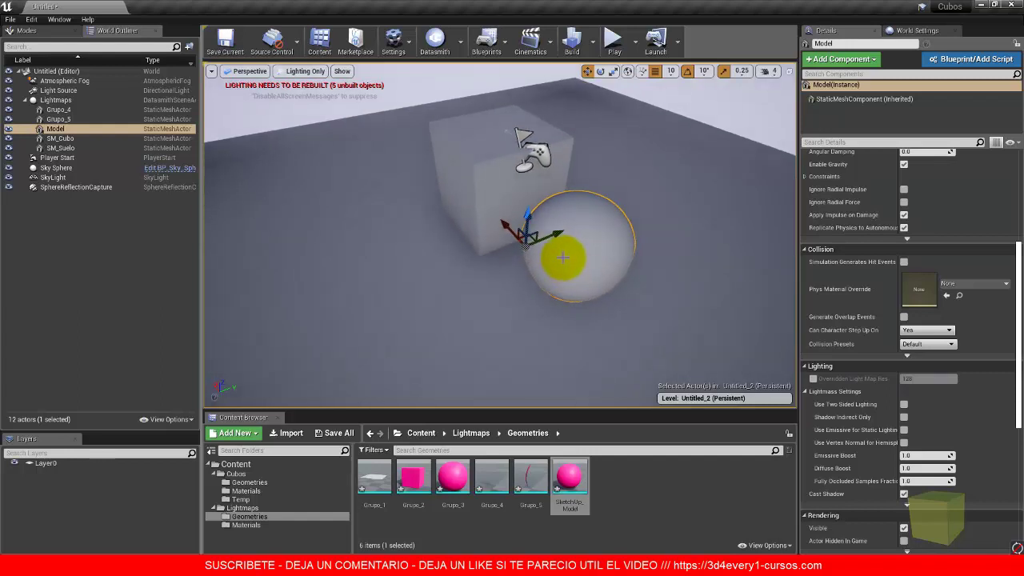
{"action": "left_click_drag", "start_coordinate": [561, 285], "coordinate": [548, 338], "text": "alt"}
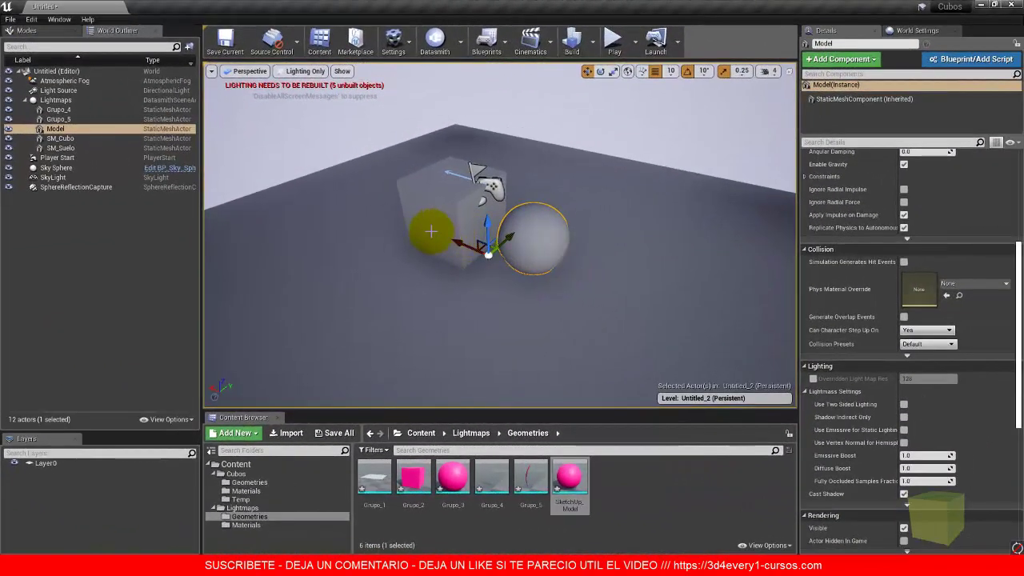
{"action": "scroll", "coordinate": [431, 229], "scroll_direction": "down", "scroll_amount": 10}
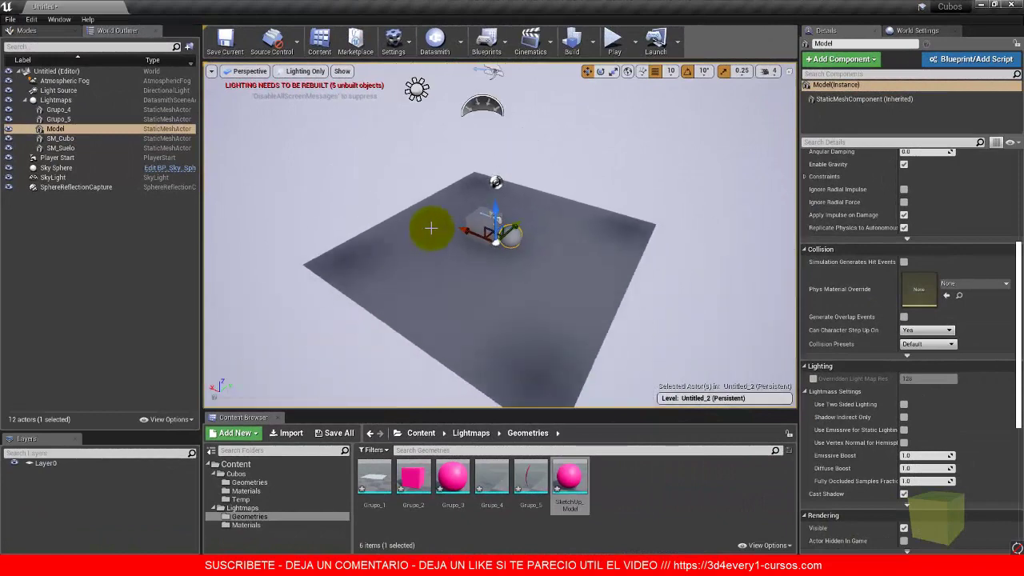
{"action": "left_click", "coordinate": [416, 88]}
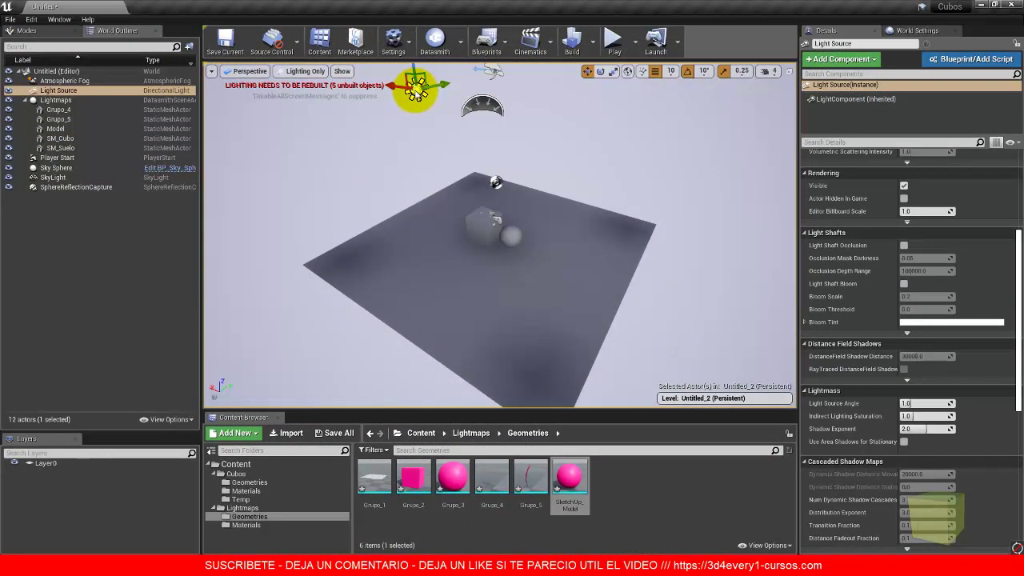
{"action": "key", "text": "Delete"}
{"action": "left_click", "coordinate": [552, 331]}
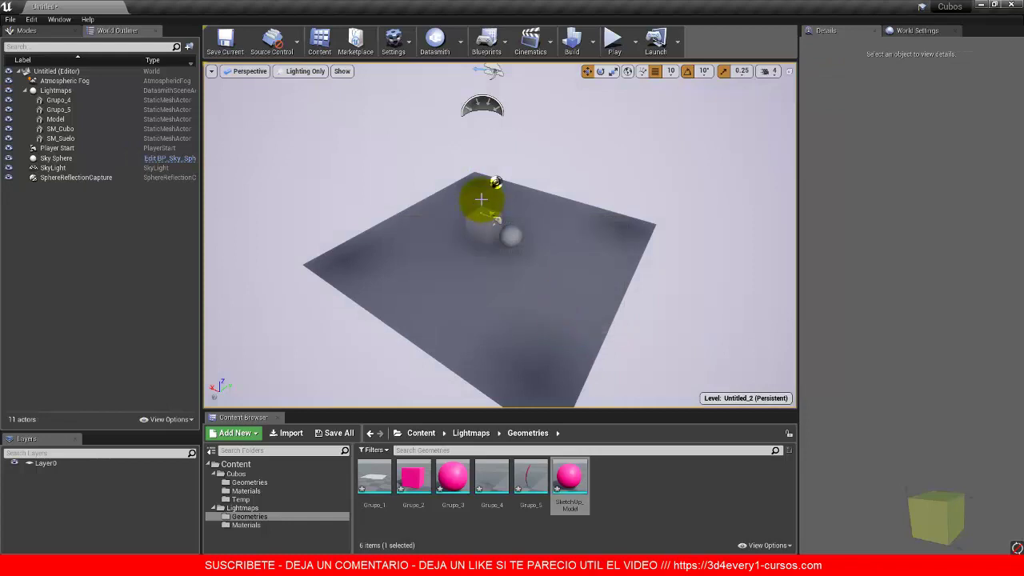
Step: Place a point light above the cube and raise it to a height of 180
{"action": "scroll", "coordinate": [496, 231], "scroll_direction": "up", "scroll_amount": 5}
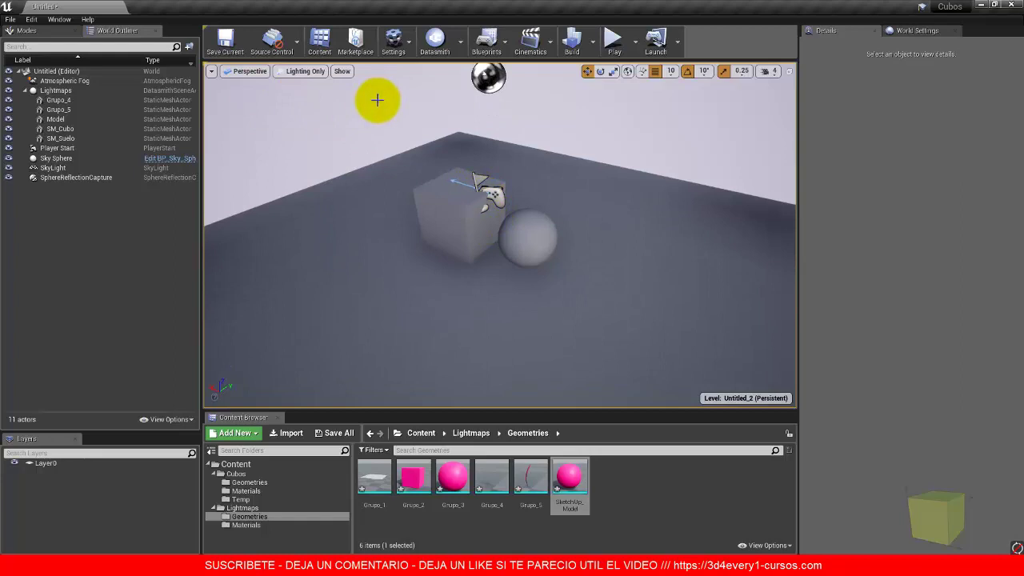
{"action": "left_click", "coordinate": [25, 31]}
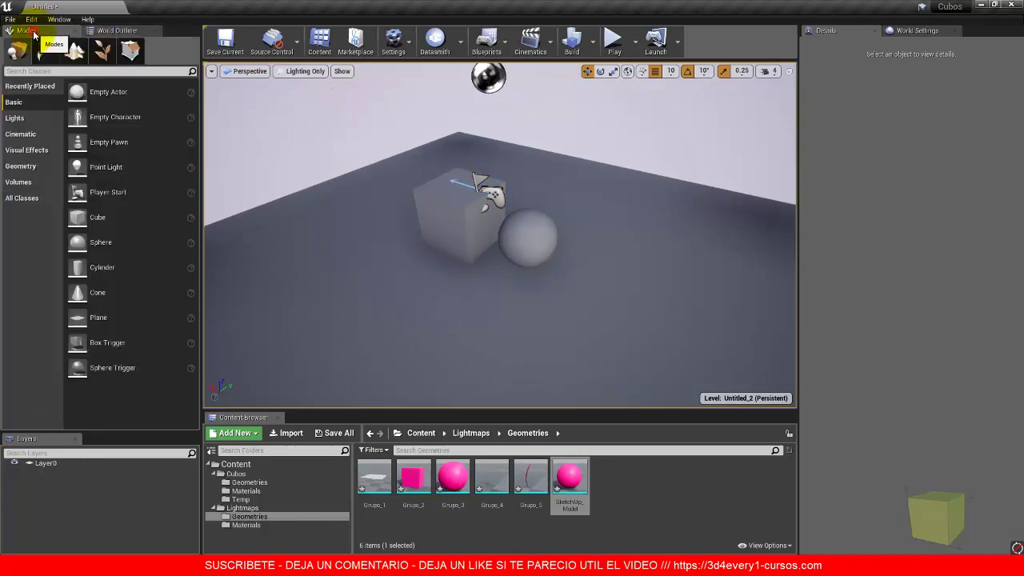
{"action": "left_click", "coordinate": [19, 118]}
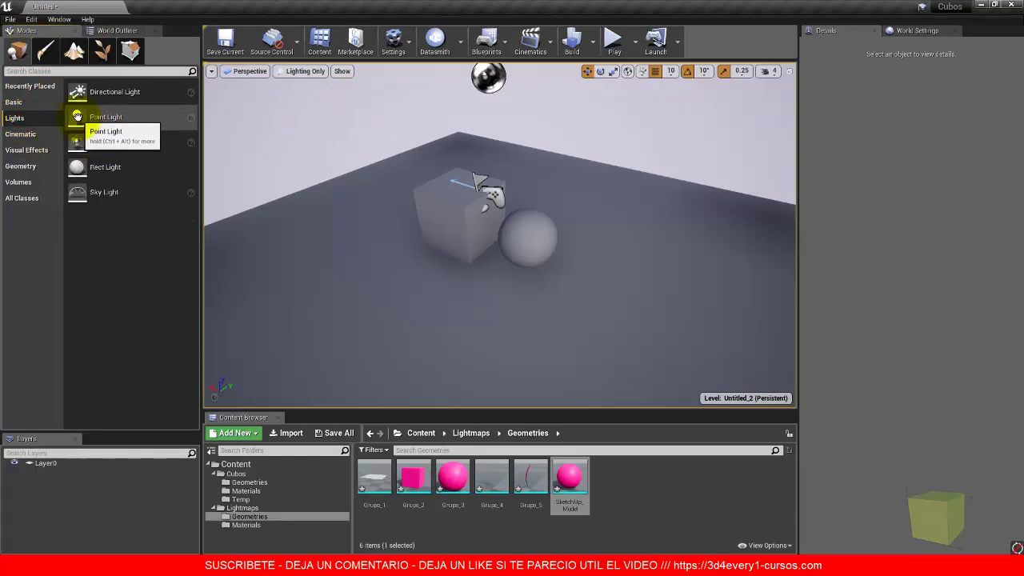
{"action": "left_click_drag", "start_coordinate": [87, 116], "coordinate": [465, 190]}
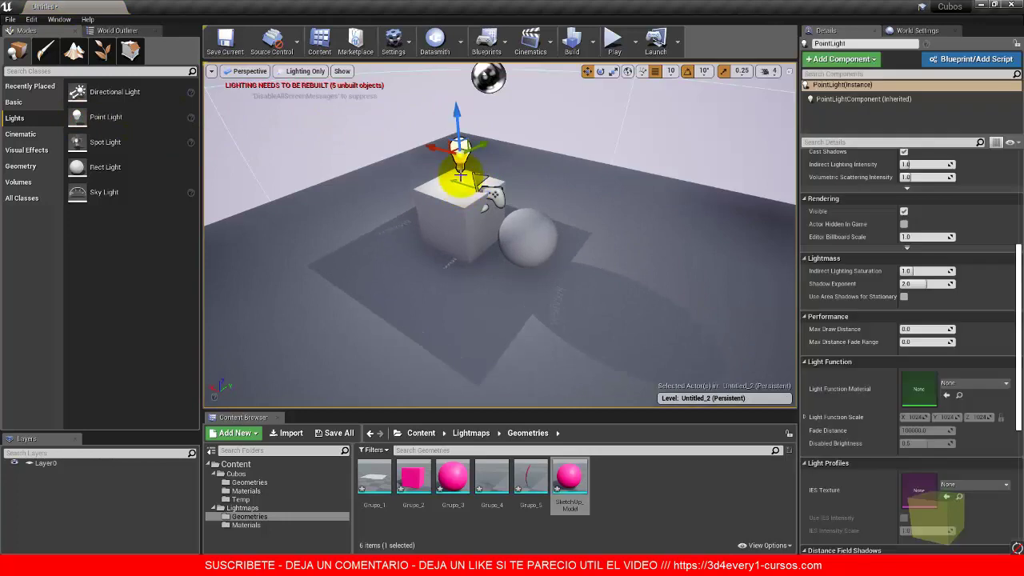
{"action": "left_click_drag", "start_coordinate": [460, 127], "coordinate": [460, 113]}
{"action": "scroll", "coordinate": [574, 335], "scroll_direction": "up", "scroll_amount": 2}
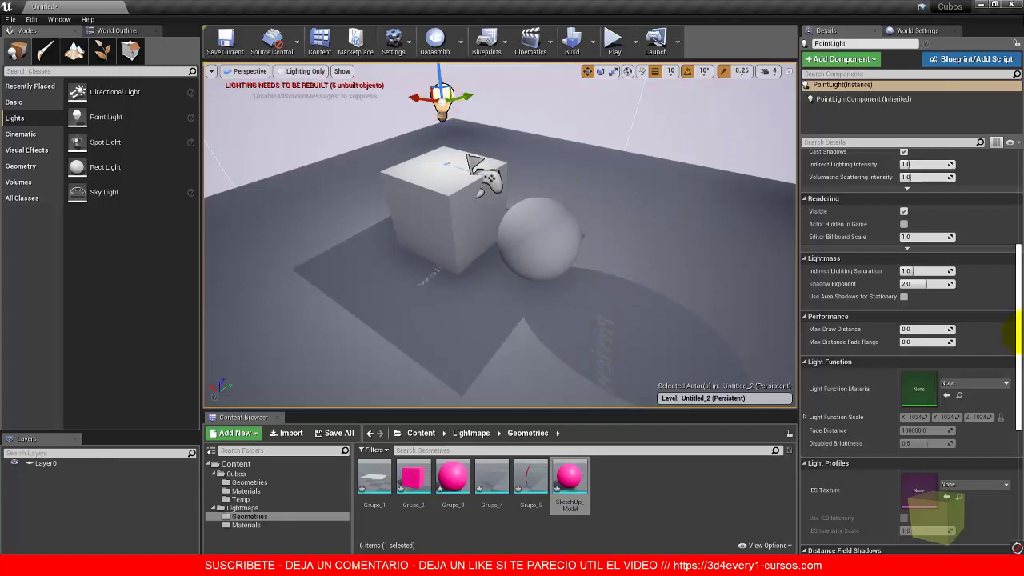
Step: Set the point light's mobility to Static and switch it to Movable for comparison
{"action": "left_click_drag", "start_coordinate": [1018, 319], "coordinate": [1010, 142]}
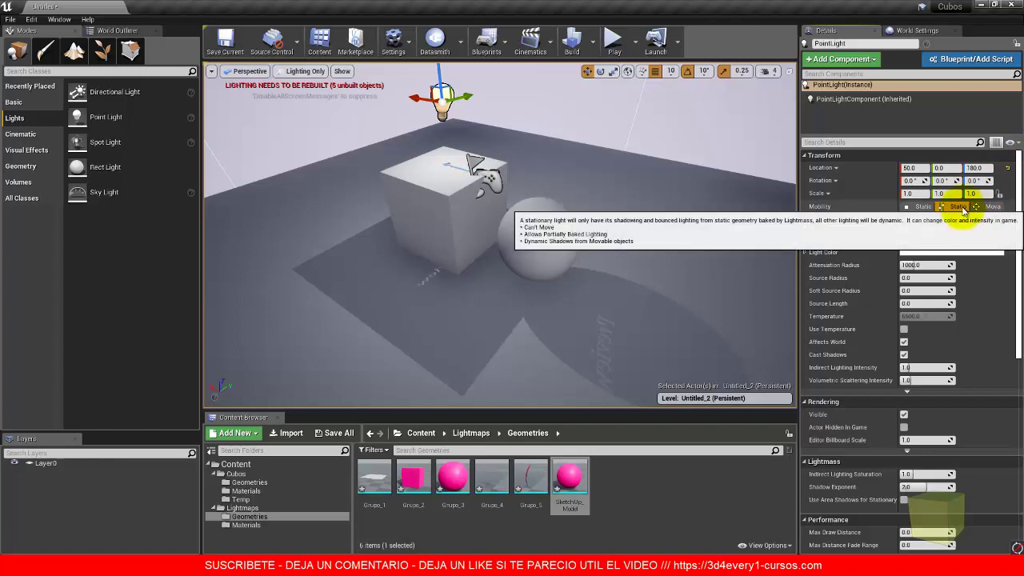
{"action": "left_click", "coordinate": [921, 207]}
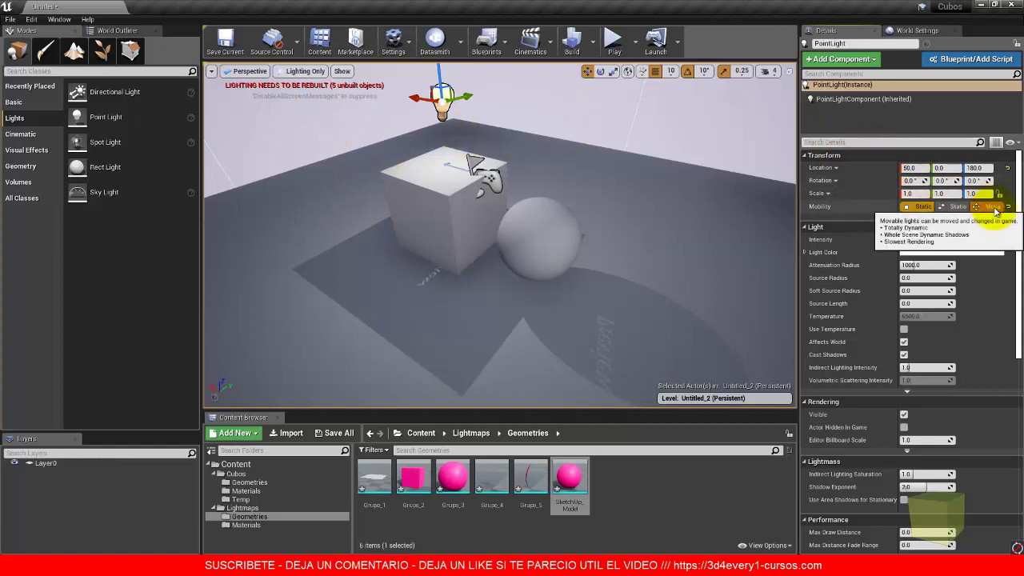
{"action": "left_click", "coordinate": [993, 208]}
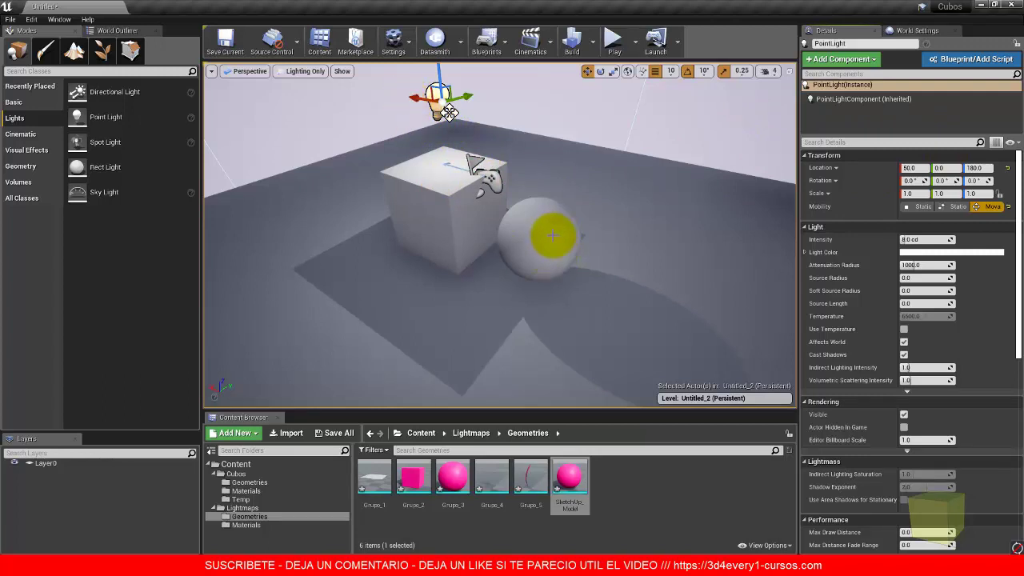
Step: Move the point light along X past the sphere to -110 and set its mobility to Static
{"action": "left_click_drag", "start_coordinate": [411, 99], "coordinate": [549, 155]}
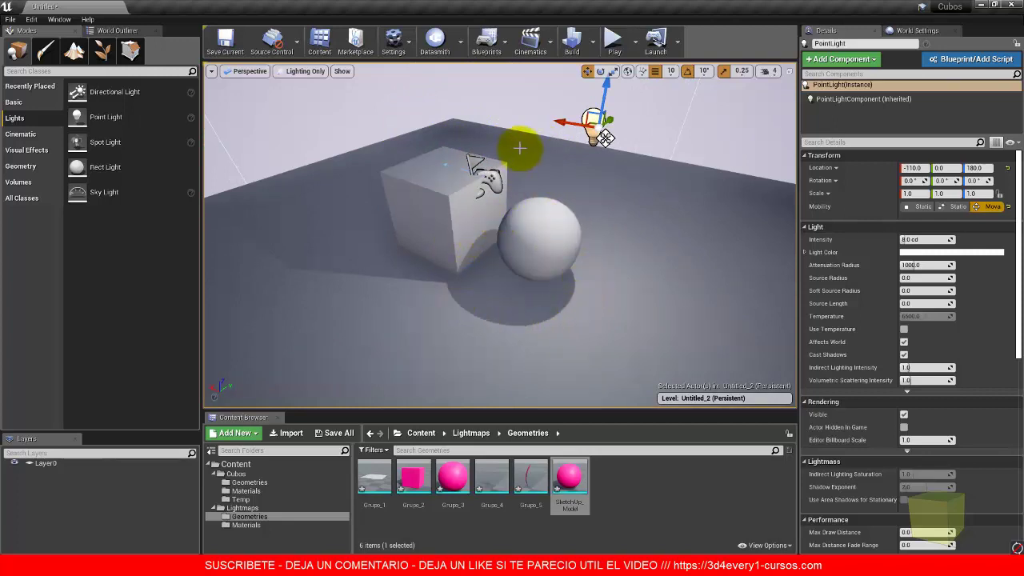
{"action": "left_click_drag", "start_coordinate": [565, 120], "coordinate": [379, 144]}
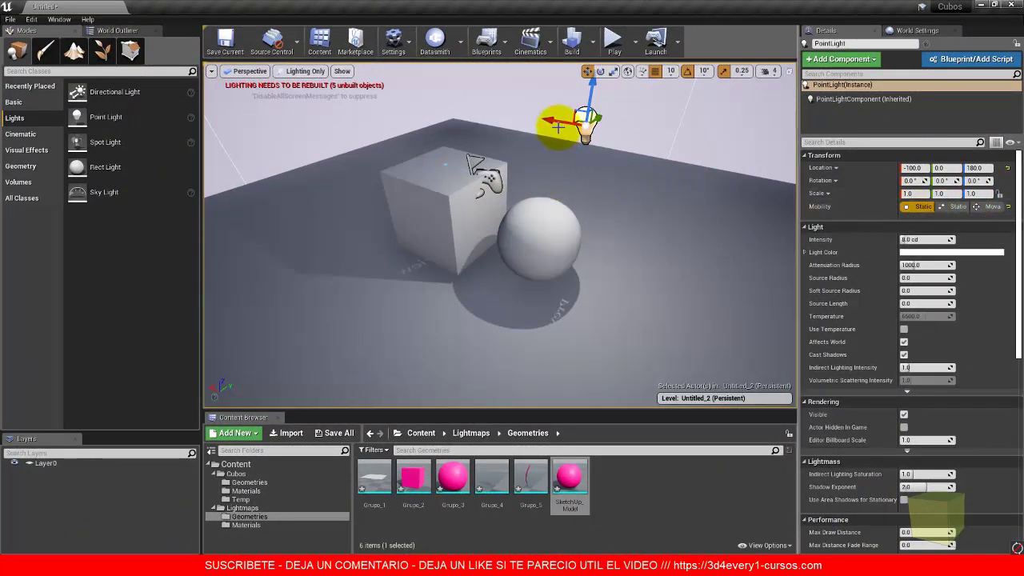
{"action": "left_click_drag", "start_coordinate": [550, 120], "coordinate": [572, 100]}
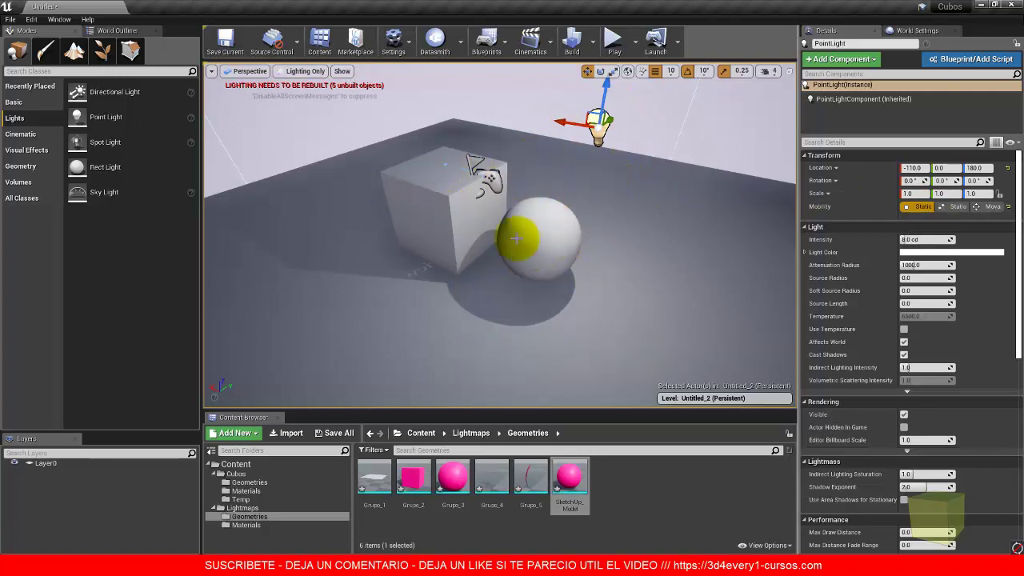
Step: Build only the lighting, check the bake's progress in Swarm Agent and close it
{"action": "left_click", "coordinate": [593, 41]}
{"action": "mouse_move", "coordinate": [657, 95]}
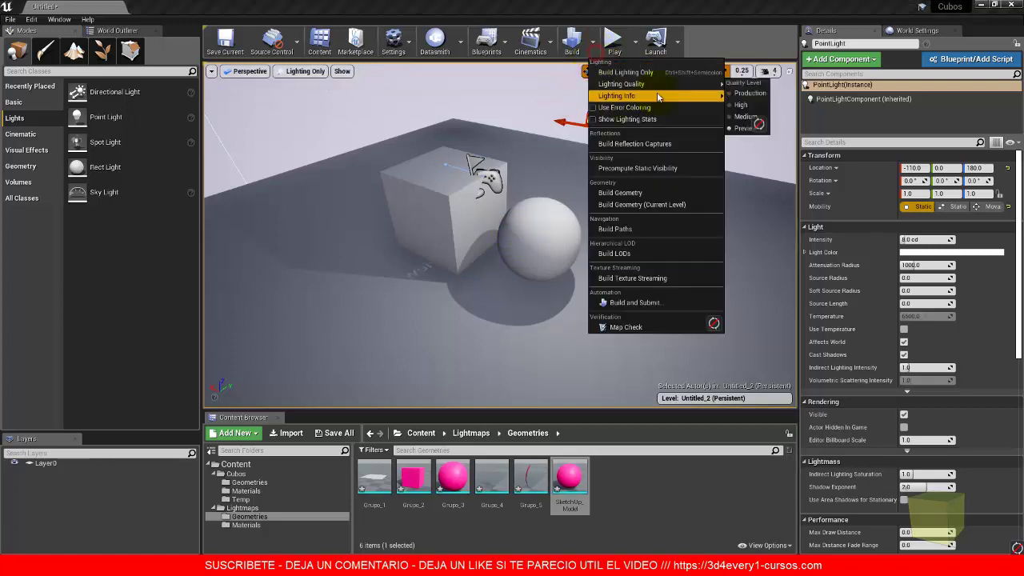
{"action": "left_click", "coordinate": [613, 72]}
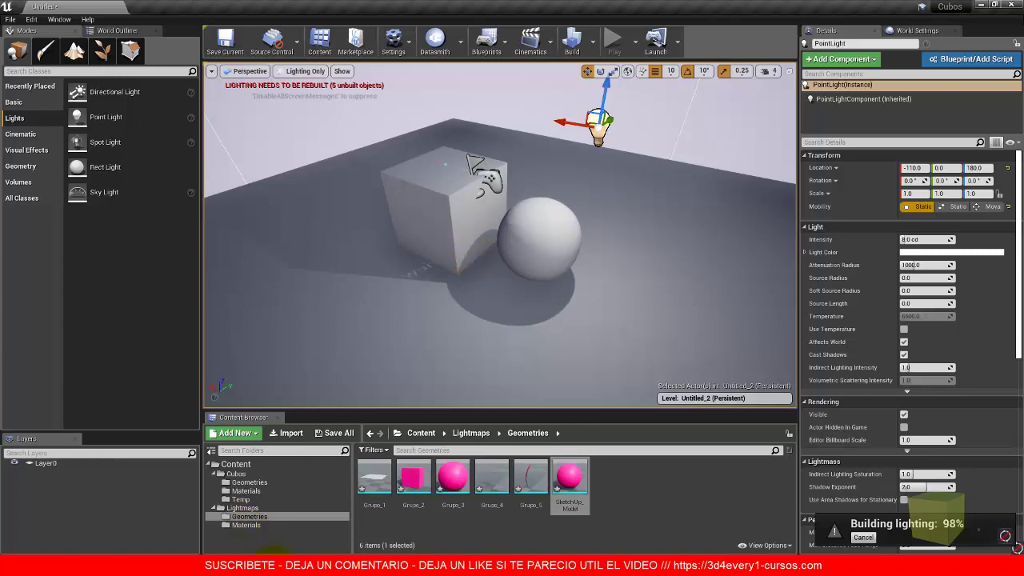
{"action": "mouse_move", "coordinate": [132, 166]}
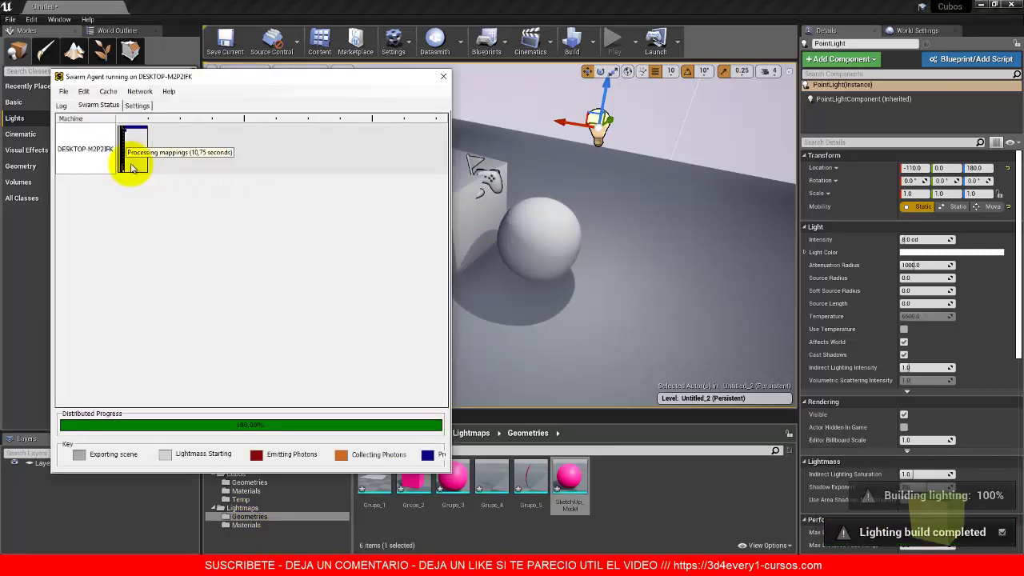
{"action": "left_click", "coordinate": [443, 76]}
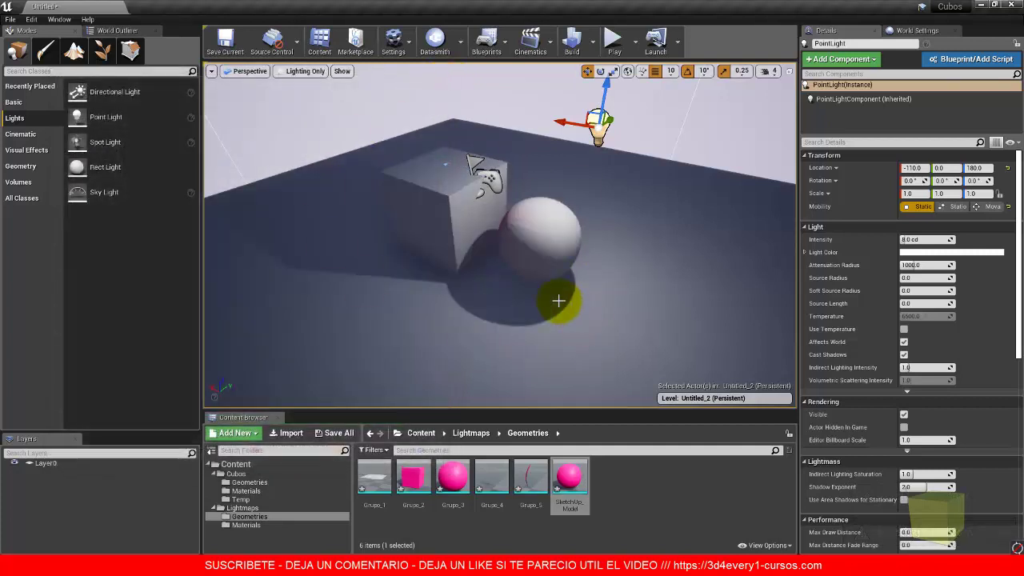
Step: Undo the sphere's move, try lifting the cube off the floor to expose its baked shadow, and undo that too
{"action": "key", "text": "ctrl+z"}
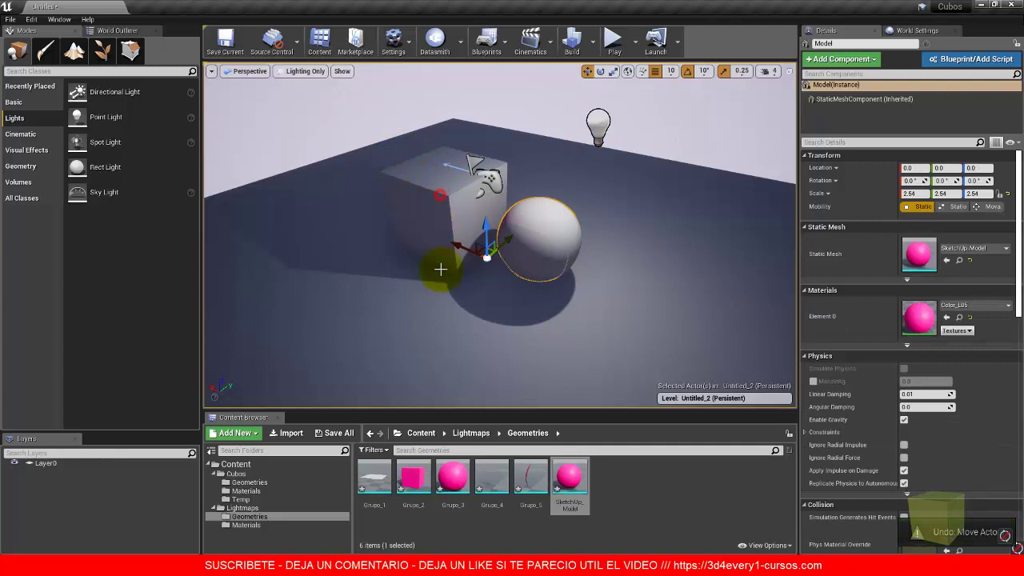
{"action": "left_click", "coordinate": [419, 470]}
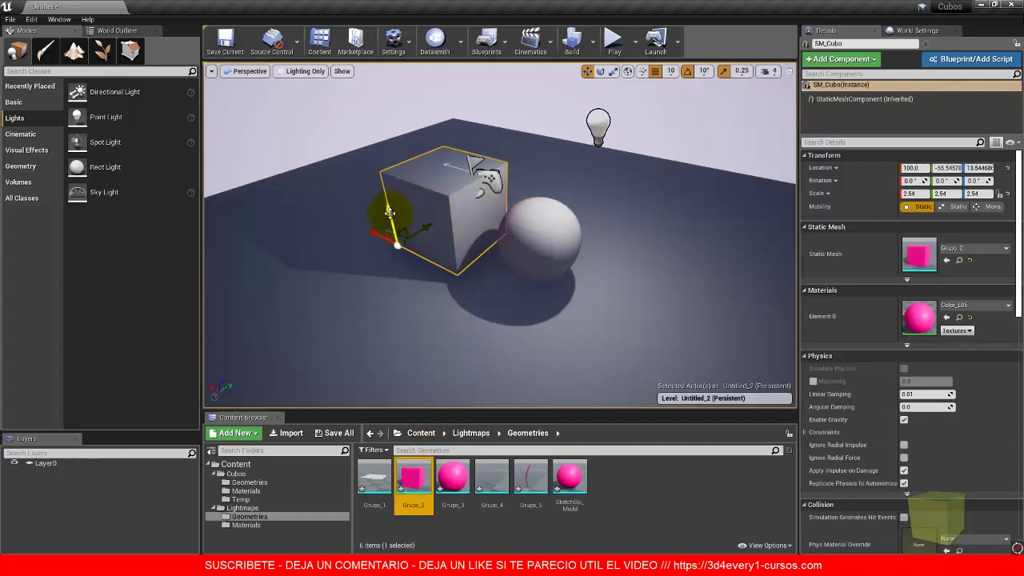
{"action": "left_click_drag", "start_coordinate": [390, 207], "coordinate": [376, 154]}
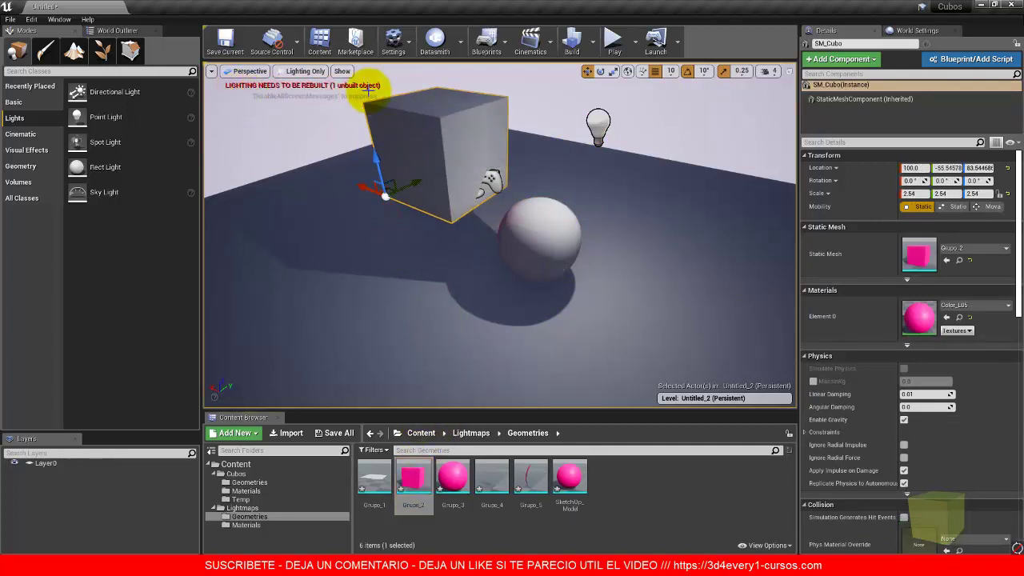
{"action": "key", "text": "ctrl+z"}
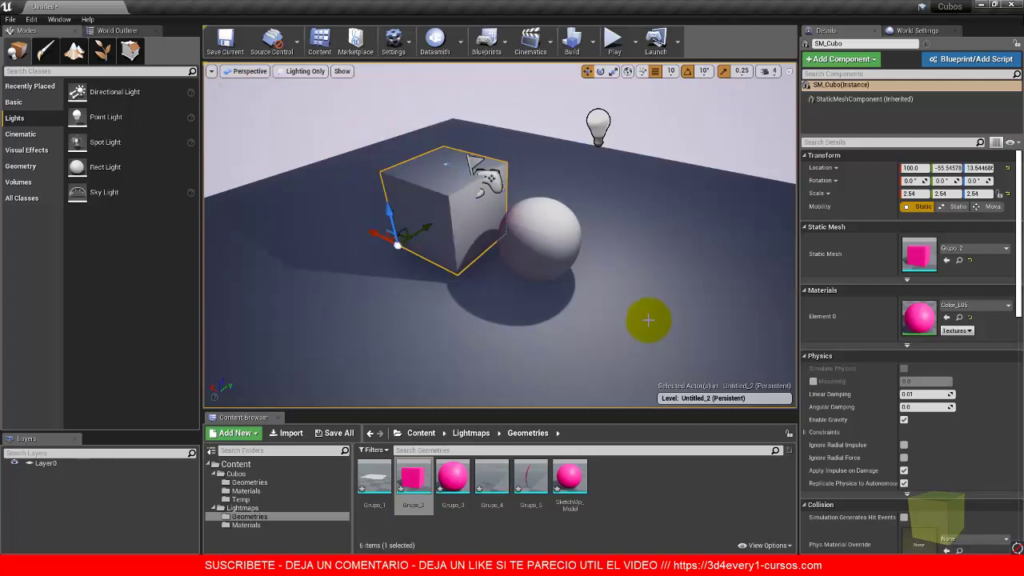
Step: Switch the viewport to the Lightmap Density optimization view mode
{"action": "left_click", "coordinate": [297, 73]}
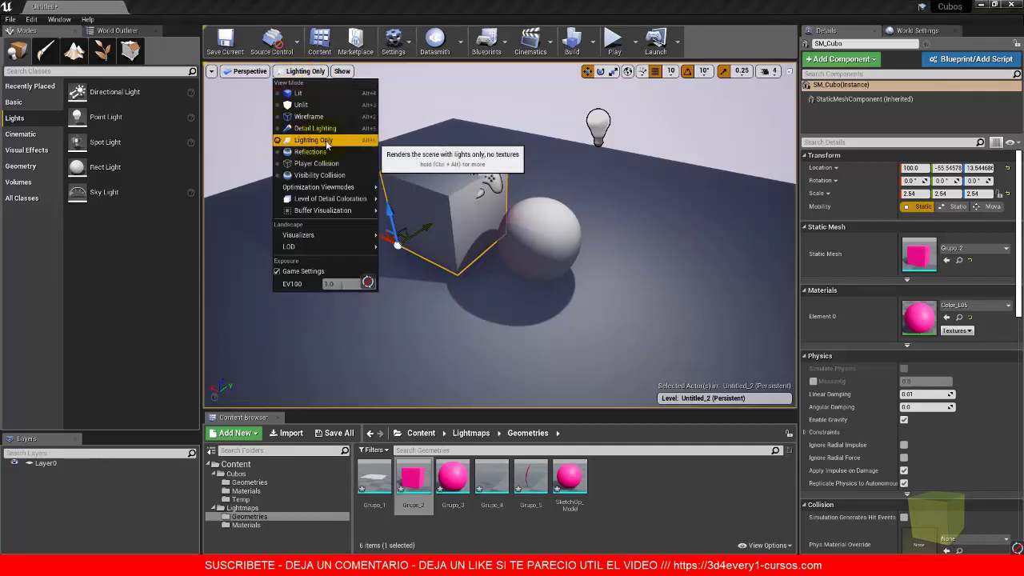
{"action": "mouse_move", "coordinate": [344, 186]}
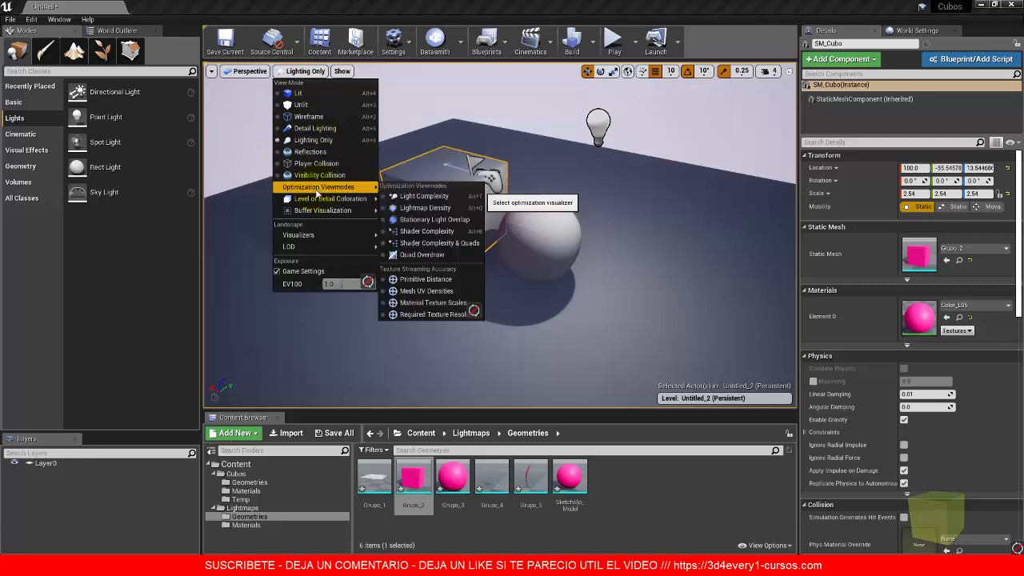
{"action": "left_click", "coordinate": [425, 208]}
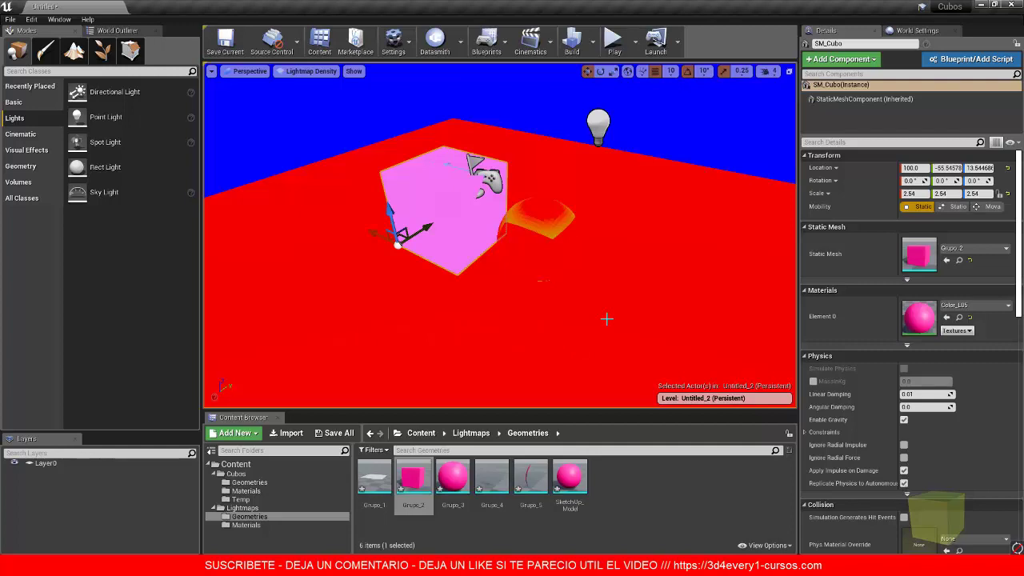
Step: Select the SM_Suelo floor and check its overridden lightmap resolution in the lighting properties
{"action": "left_click", "coordinate": [720, 212]}
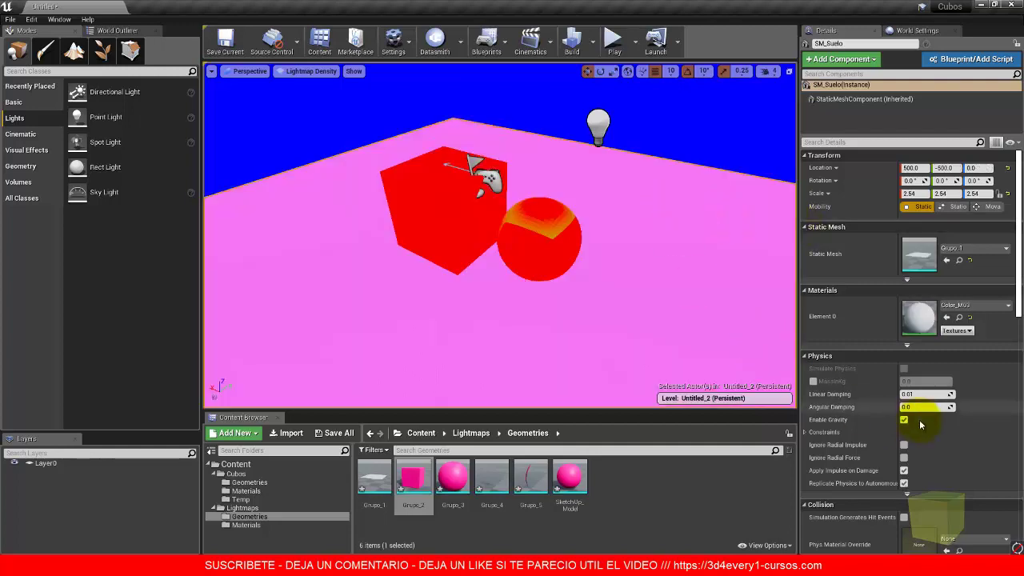
{"action": "scroll", "coordinate": [827, 342], "scroll_direction": "down", "scroll_amount": 1}
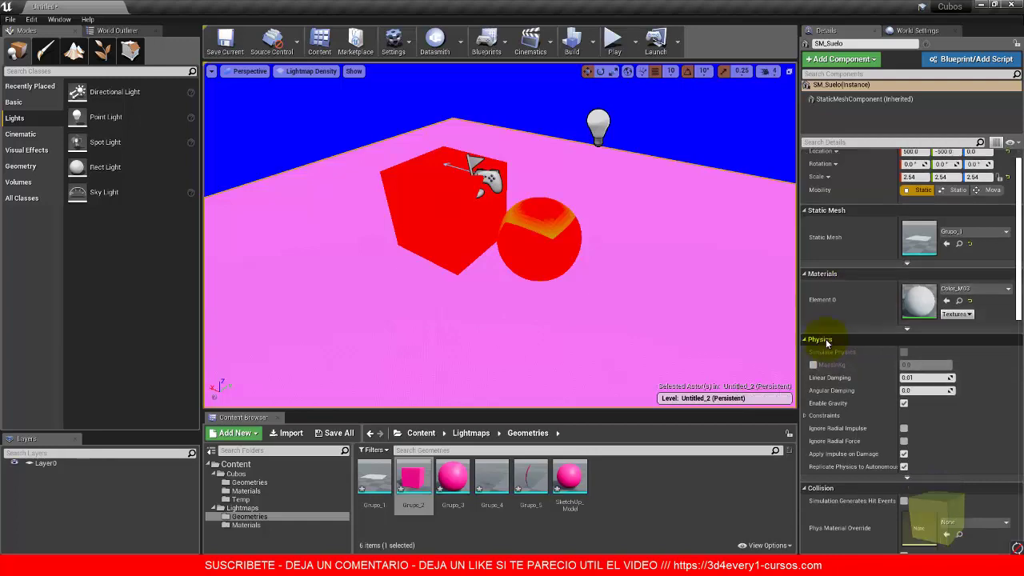
{"action": "scroll", "coordinate": [827, 343], "scroll_direction": "down", "scroll_amount": 6}
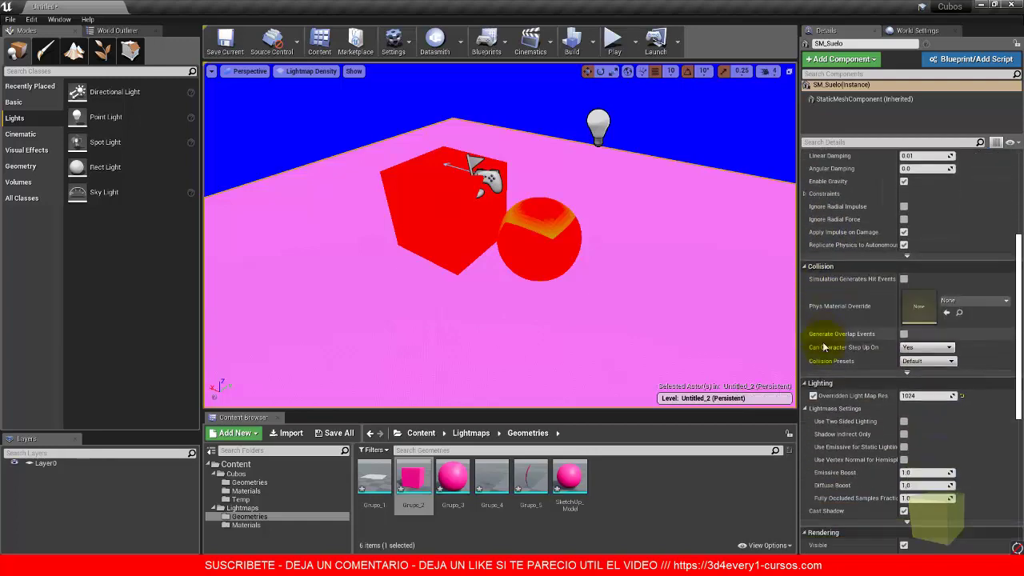
{"action": "scroll", "coordinate": [880, 368], "scroll_direction": "down", "scroll_amount": 1}
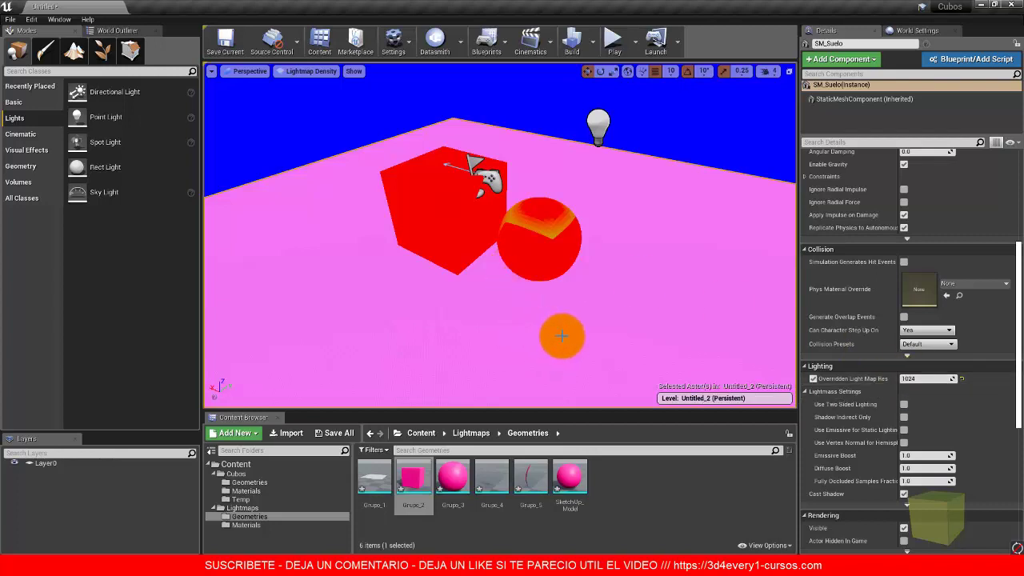
Step: Select the SM_Cubo cube and examine the lightmap density grid up close on the cube and the surrounding floor
{"action": "left_click_drag", "start_coordinate": [555, 291], "coordinate": [480, 233]}
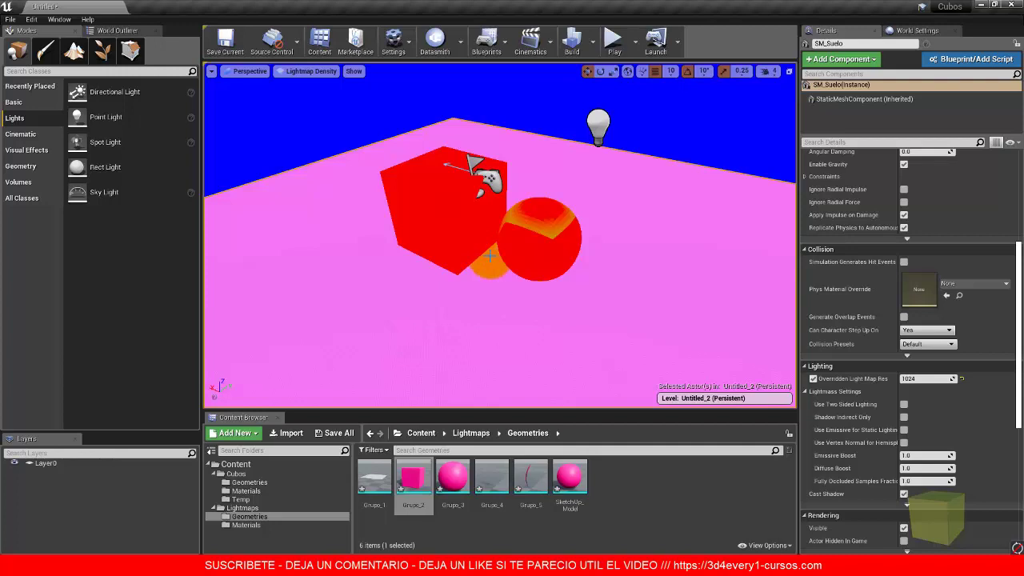
{"action": "left_click", "coordinate": [479, 244]}
{"action": "scroll", "coordinate": [464, 297], "scroll_direction": "up", "scroll_amount": 10}
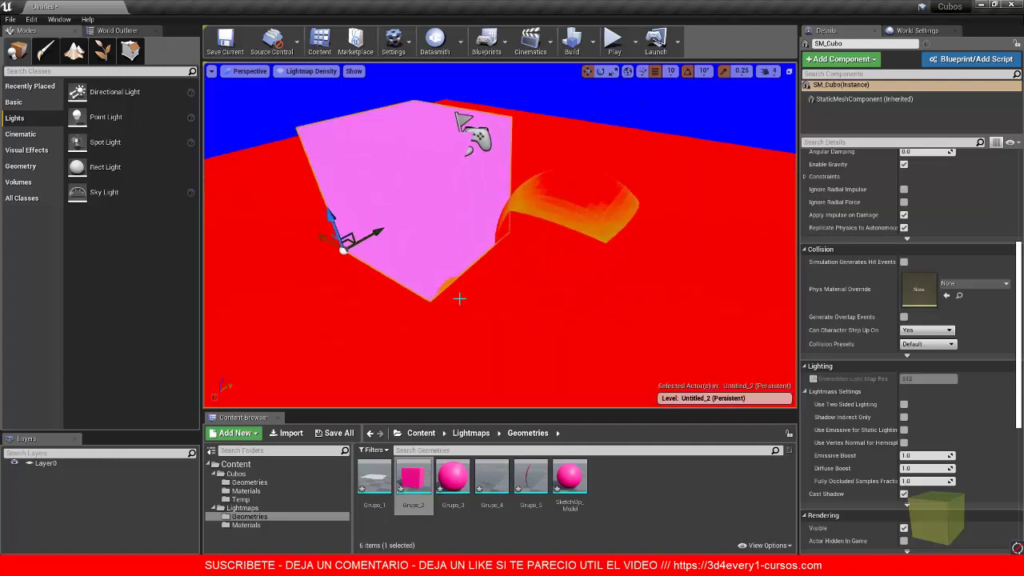
{"action": "scroll", "coordinate": [408, 250], "scroll_direction": "up", "scroll_amount": 6}
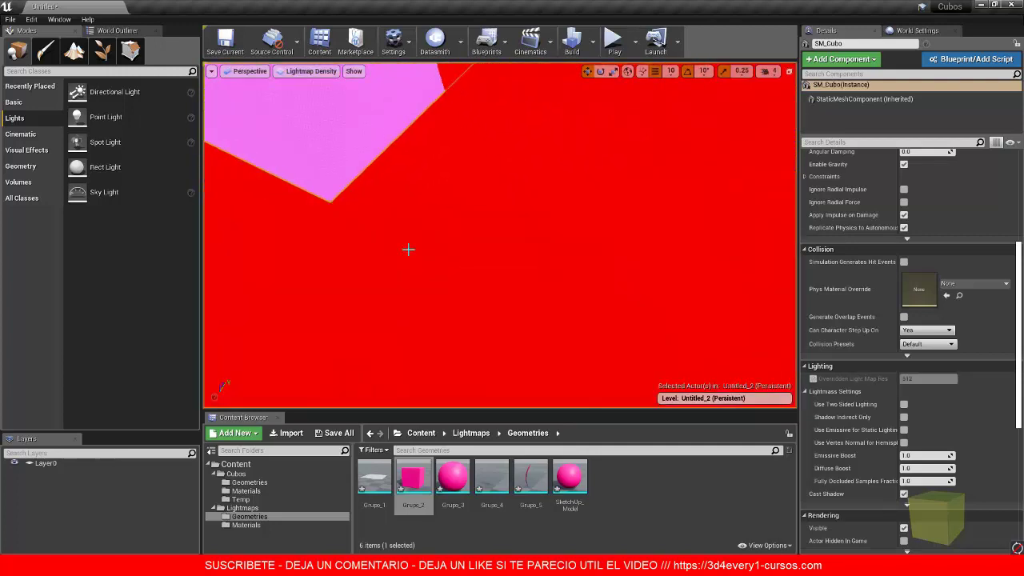
{"action": "scroll", "coordinate": [481, 273], "scroll_direction": "up", "scroll_amount": 5}
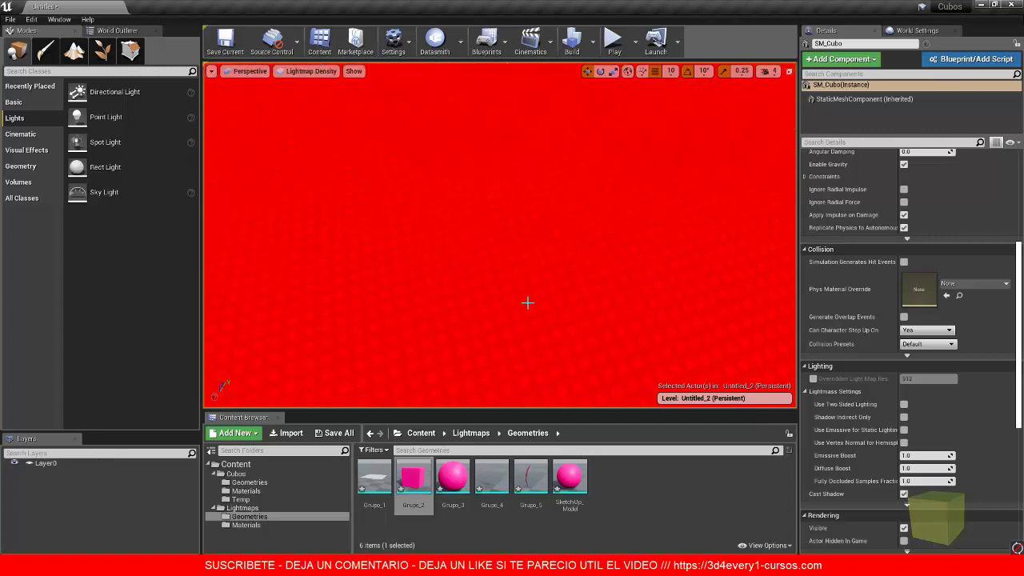
{"action": "scroll", "coordinate": [526, 292], "scroll_direction": "down", "scroll_amount": 4}
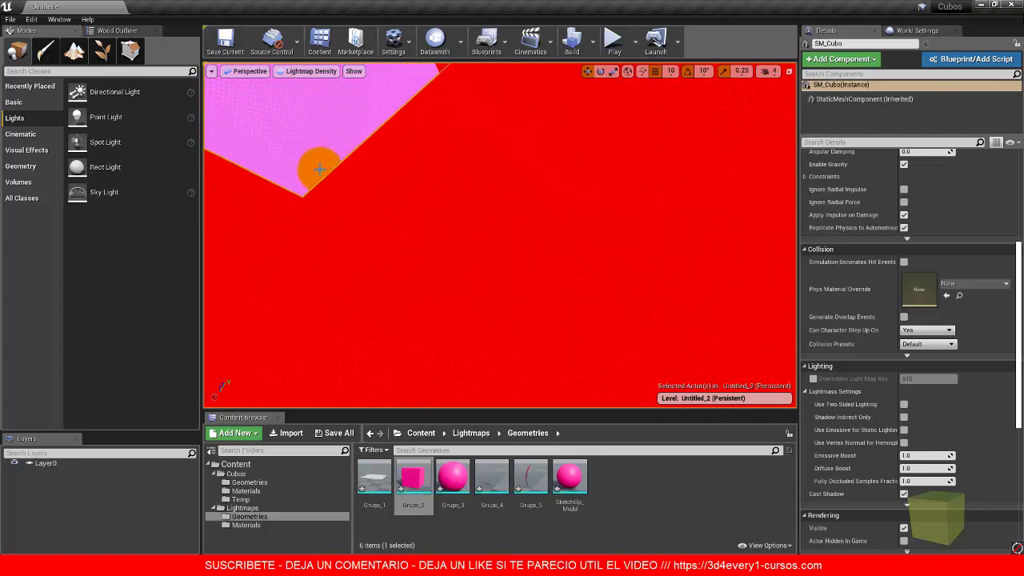
{"action": "left_click_drag", "start_coordinate": [355, 155], "coordinate": [473, 164]}
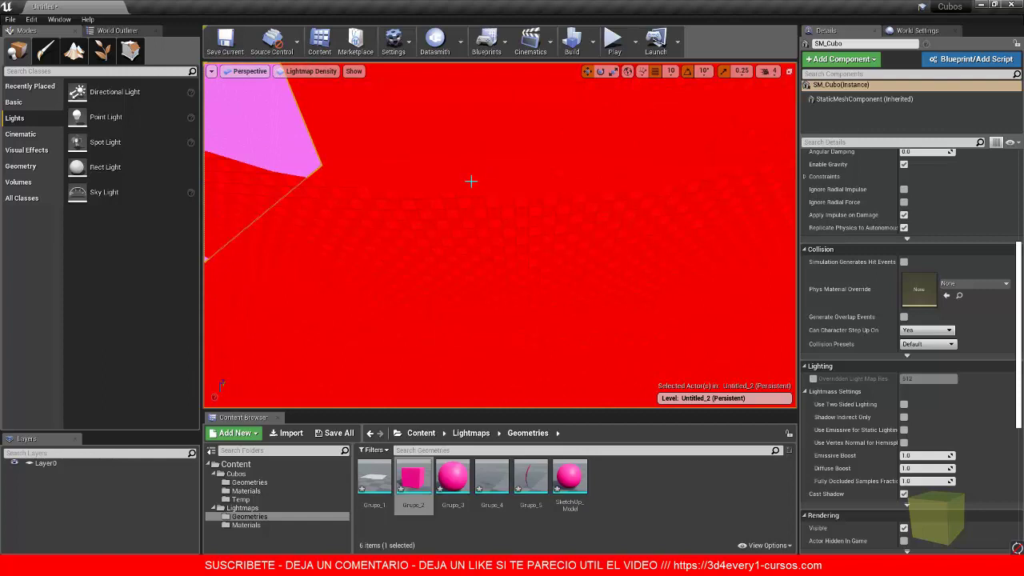
{"action": "left_click_drag", "start_coordinate": [483, 247], "coordinate": [480, 241]}
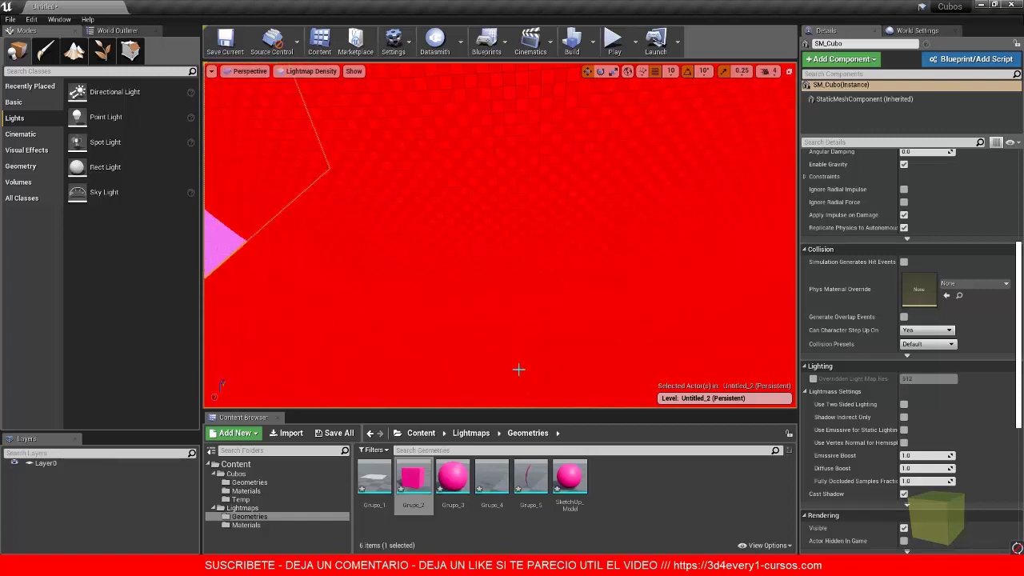
{"action": "left_click_drag", "start_coordinate": [558, 361], "coordinate": [496, 289]}
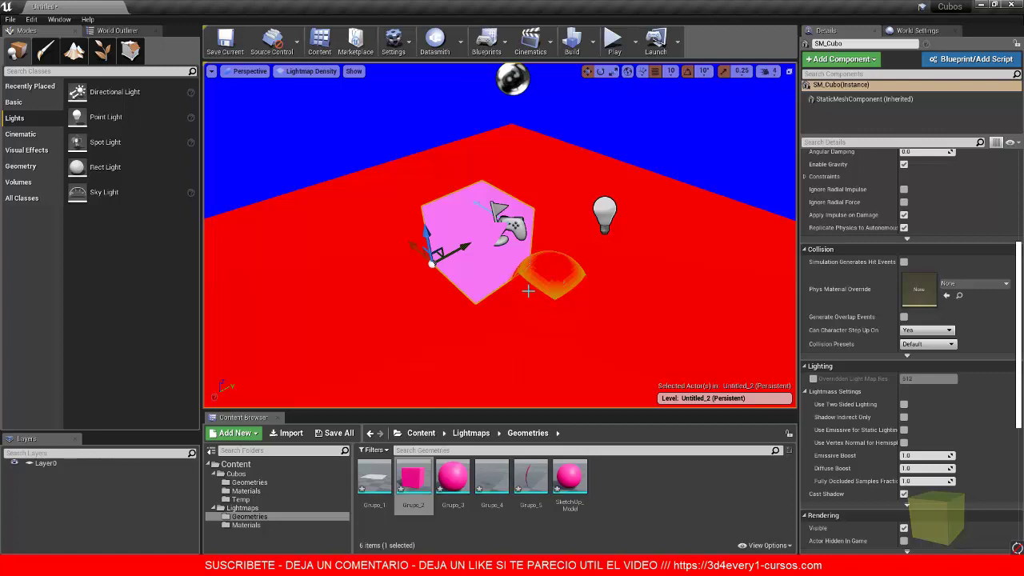
Step: Set the SM_Suelo floor's overridden lightmap resolution to 512 and deselect the floor to check its density colour
{"action": "left_click", "coordinate": [658, 211]}
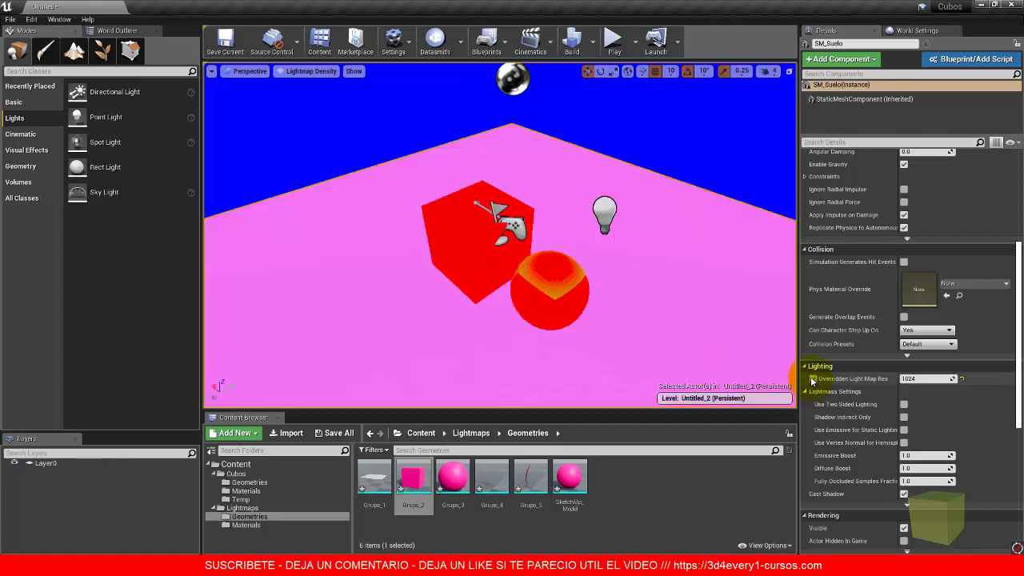
{"action": "left_click", "coordinate": [924, 378]}
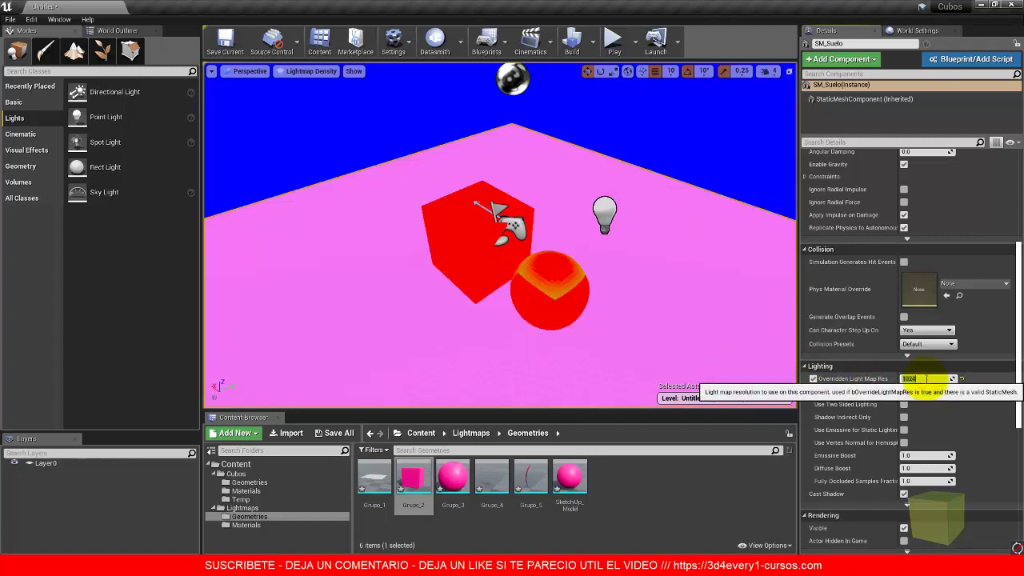
{"action": "type", "text": "512"}
{"action": "key", "text": "Return"}
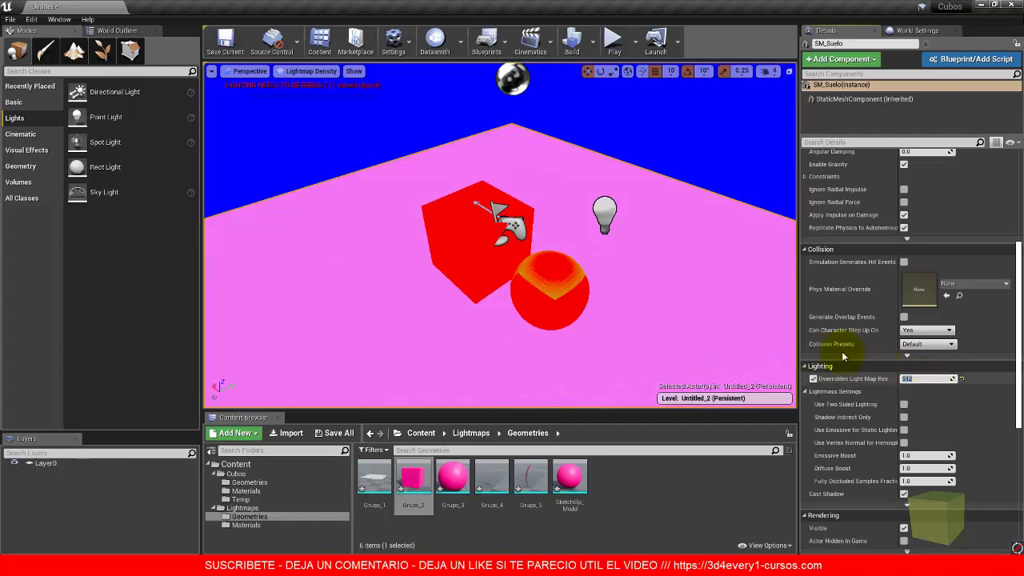
{"action": "left_click", "coordinate": [451, 202]}
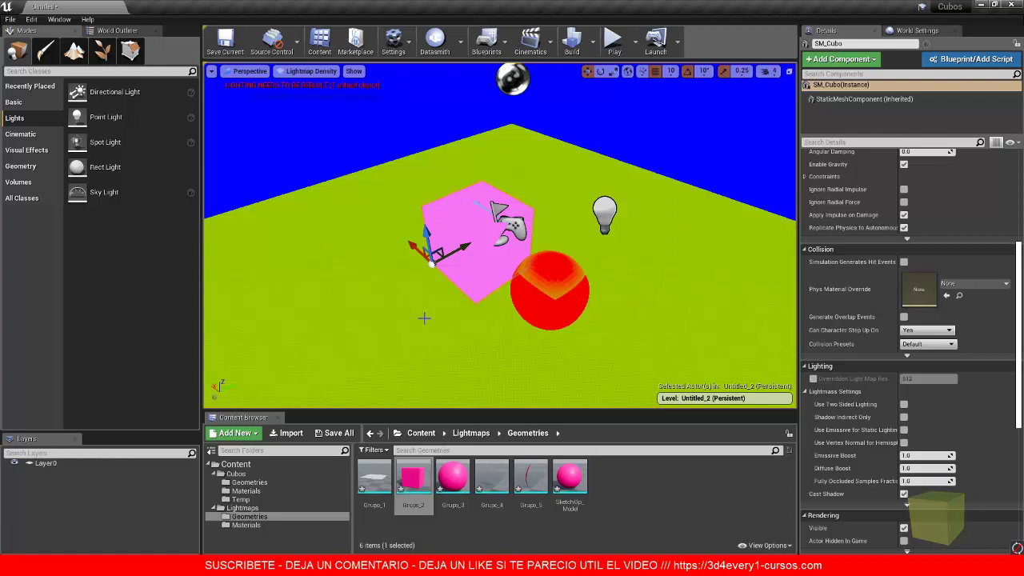
Step: Enable the lightmap resolution override on the SM_Cubo cube and set it to 256
{"action": "left_click", "coordinate": [574, 309]}
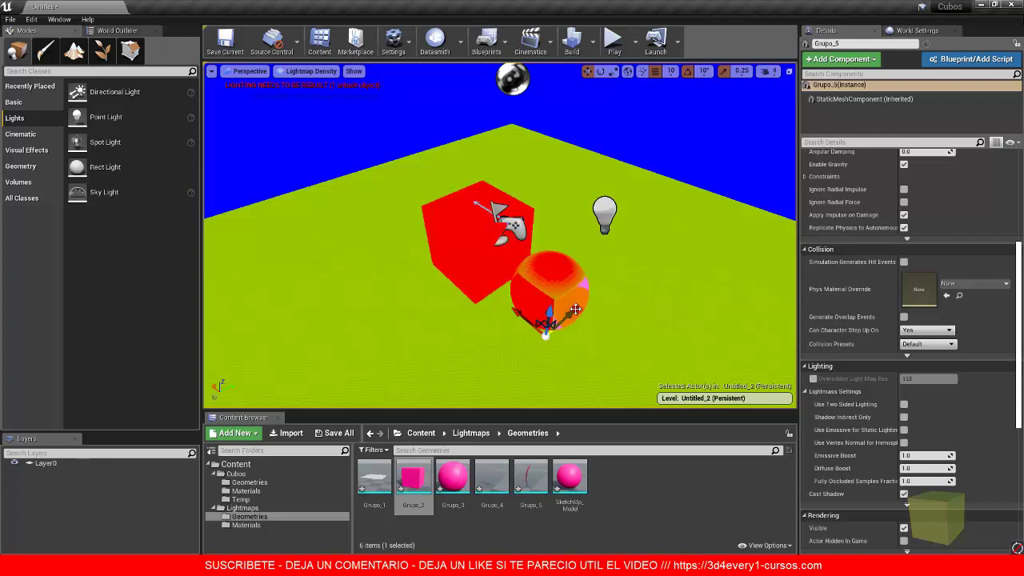
{"action": "left_click", "coordinate": [474, 242]}
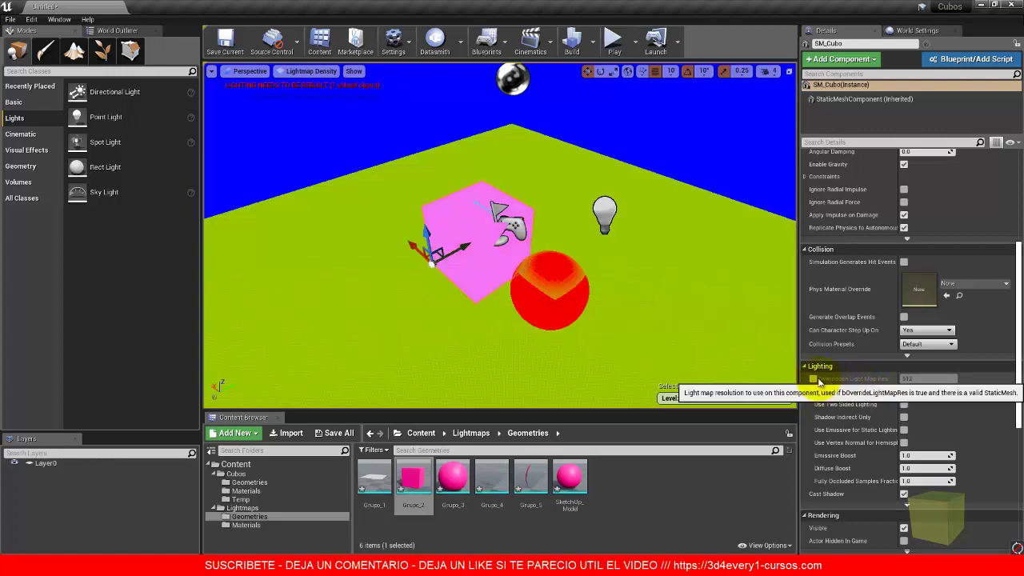
{"action": "left_click", "coordinate": [813, 379]}
{"action": "left_click", "coordinate": [917, 379]}
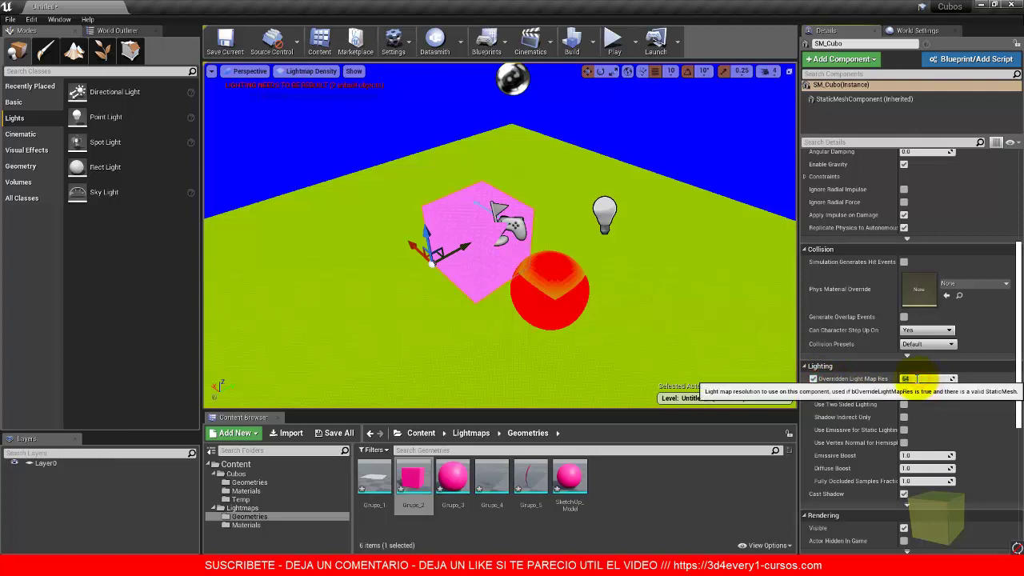
{"action": "type", "text": "256"}
{"action": "key", "text": "Return"}
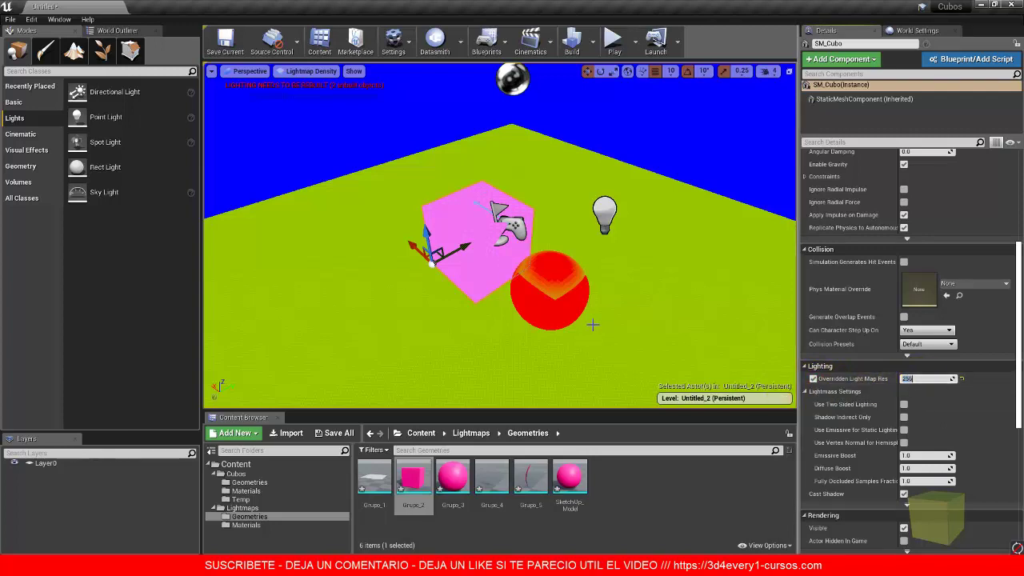
{"action": "left_click", "coordinate": [551, 308]}
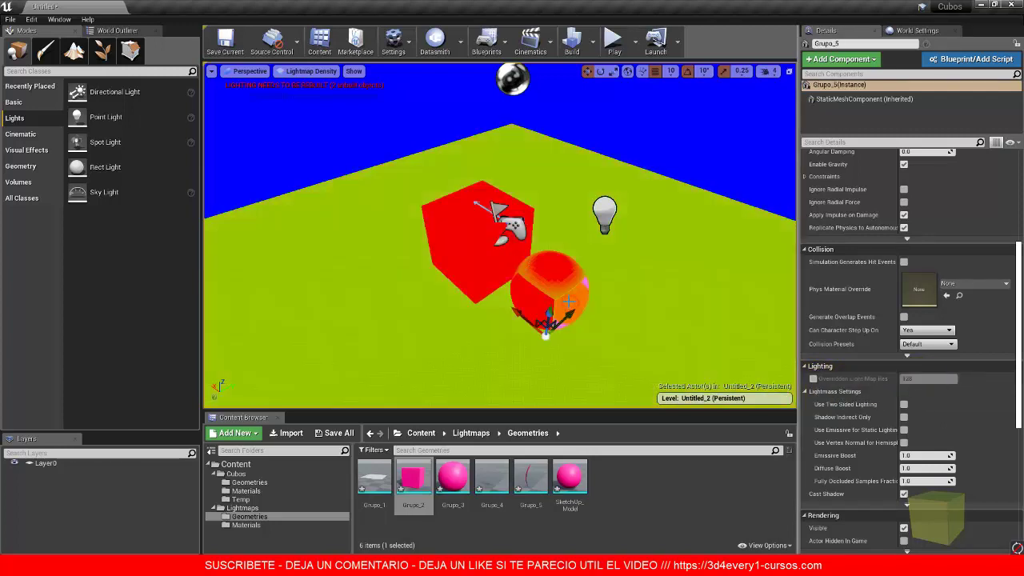
Step: Lower the SM_Cubo cube's overridden lightmap resolution to 128 and deselect the cube to check its density colour
{"action": "scroll", "coordinate": [469, 244], "scroll_direction": "up", "scroll_amount": 8}
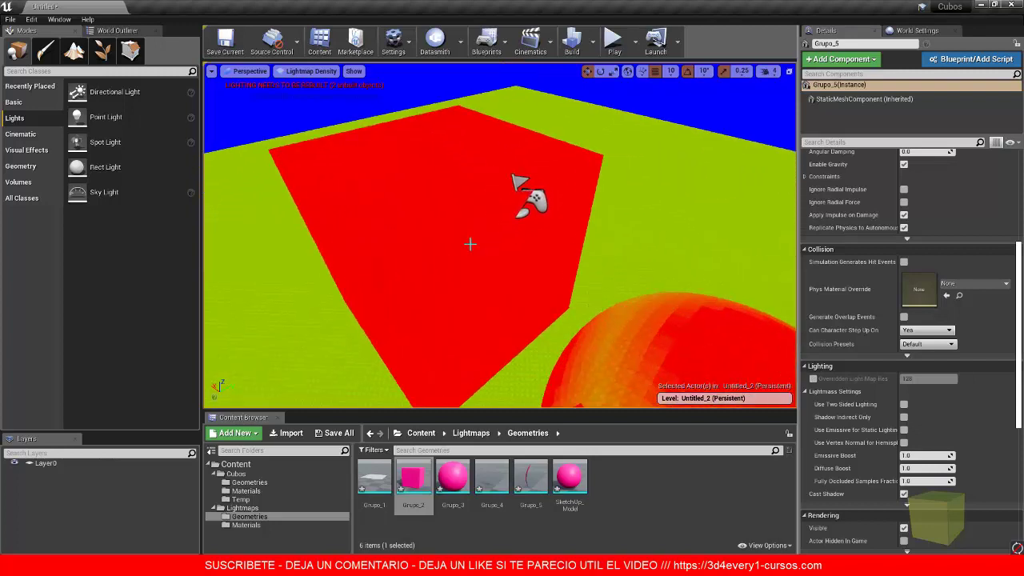
{"action": "left_click", "coordinate": [439, 236]}
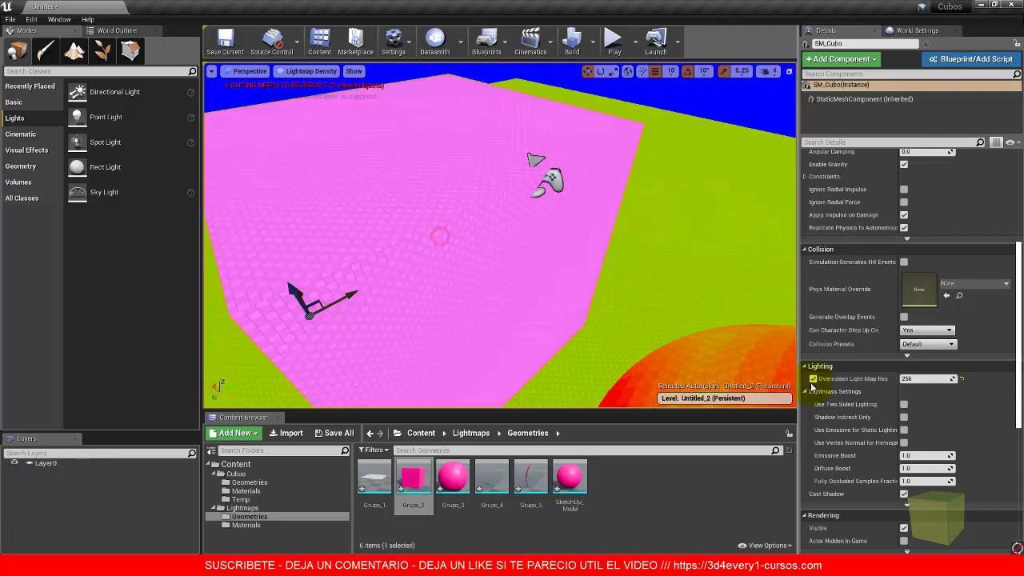
{"action": "left_click", "coordinate": [920, 379]}
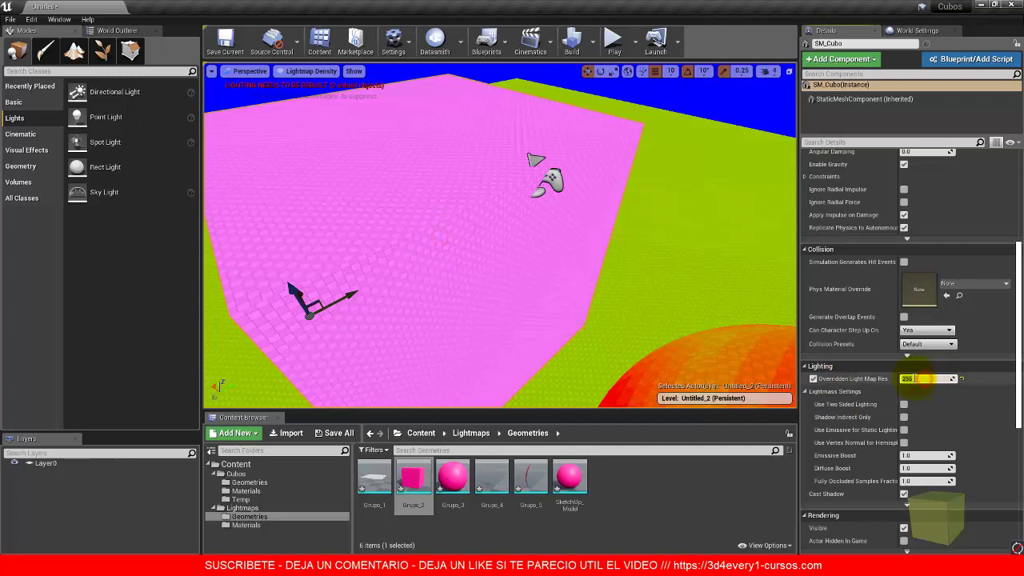
{"action": "type", "text": "128"}
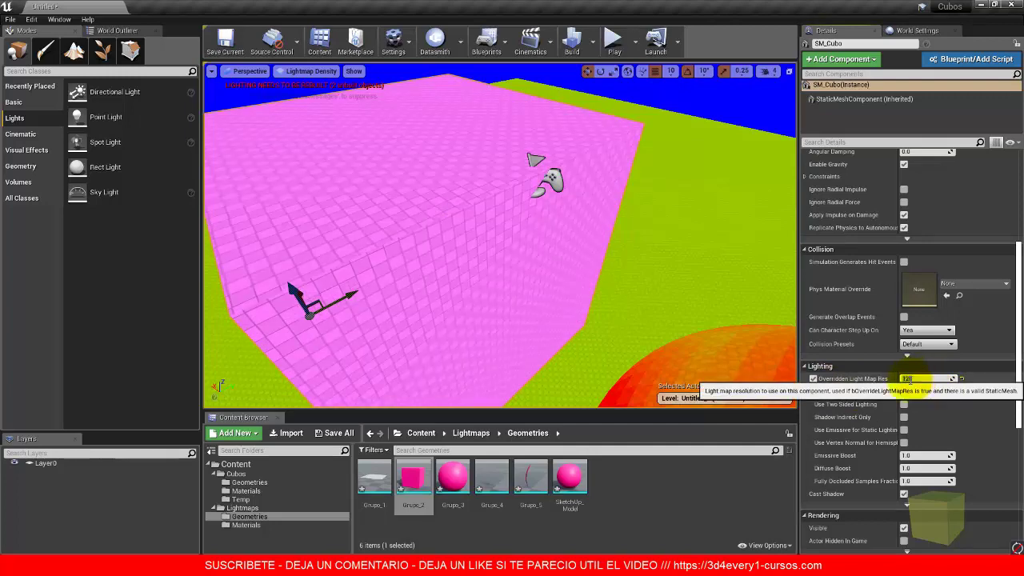
{"action": "left_click", "coordinate": [652, 340]}
Step: Compare the density colours of floor, cube and sphere, and check the lightmap resolution of the sphere's upper piece
{"action": "scroll", "coordinate": [651, 340], "scroll_direction": "down", "scroll_amount": 5}
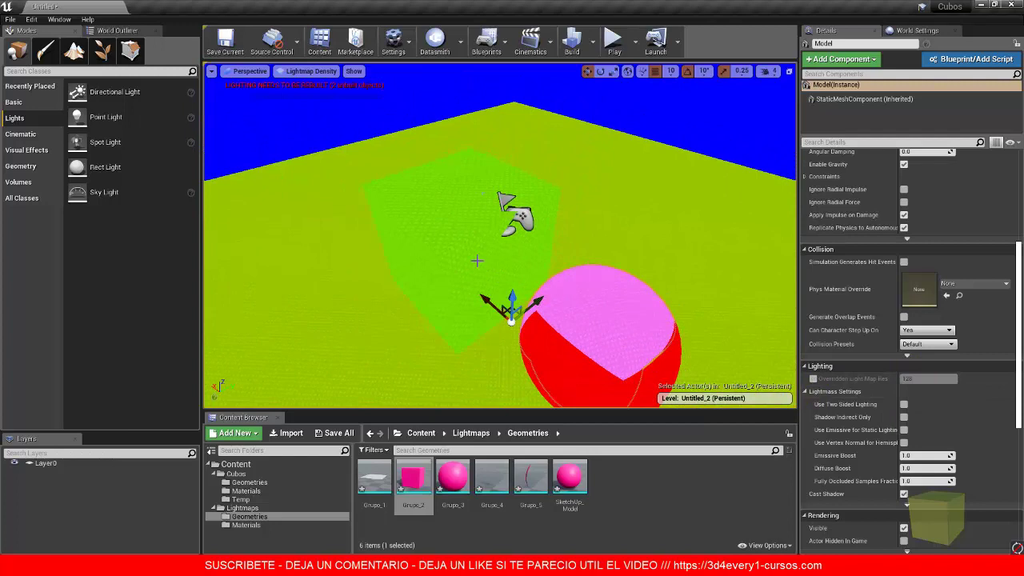
{"action": "scroll", "coordinate": [477, 248], "scroll_direction": "down", "scroll_amount": 2}
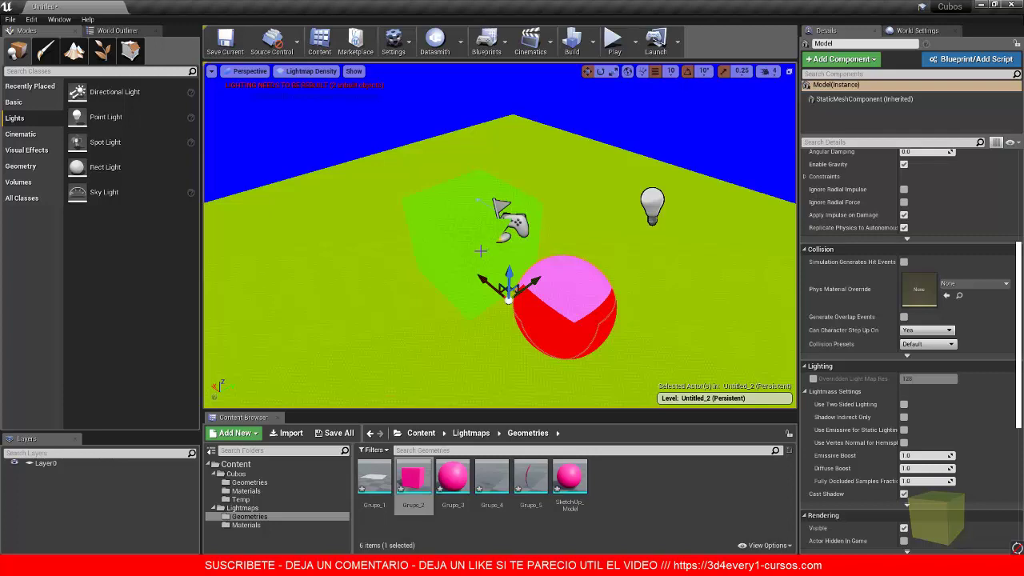
{"action": "left_click", "coordinate": [583, 284]}
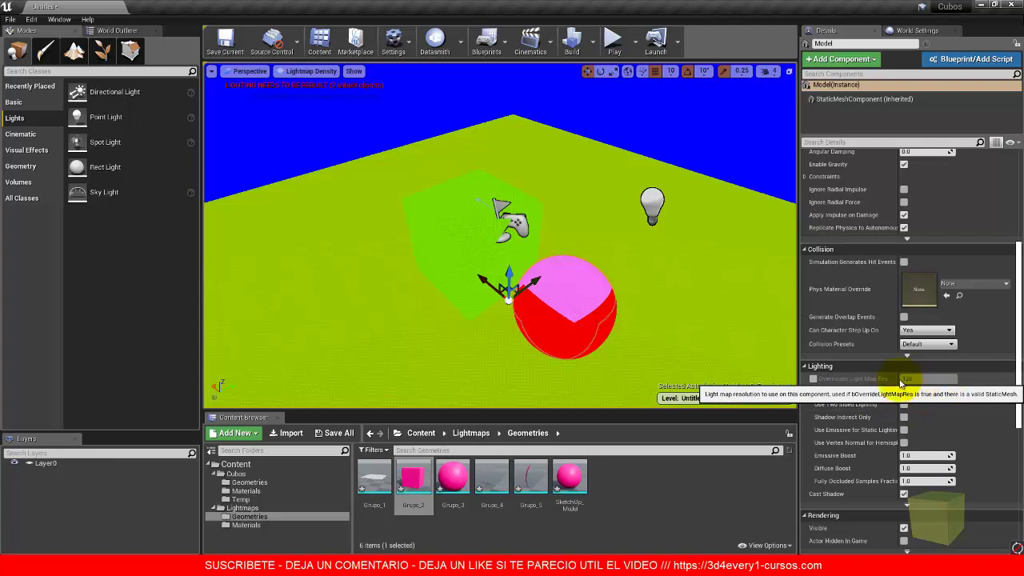
{"action": "scroll", "coordinate": [686, 304], "scroll_direction": "down", "scroll_amount": 5}
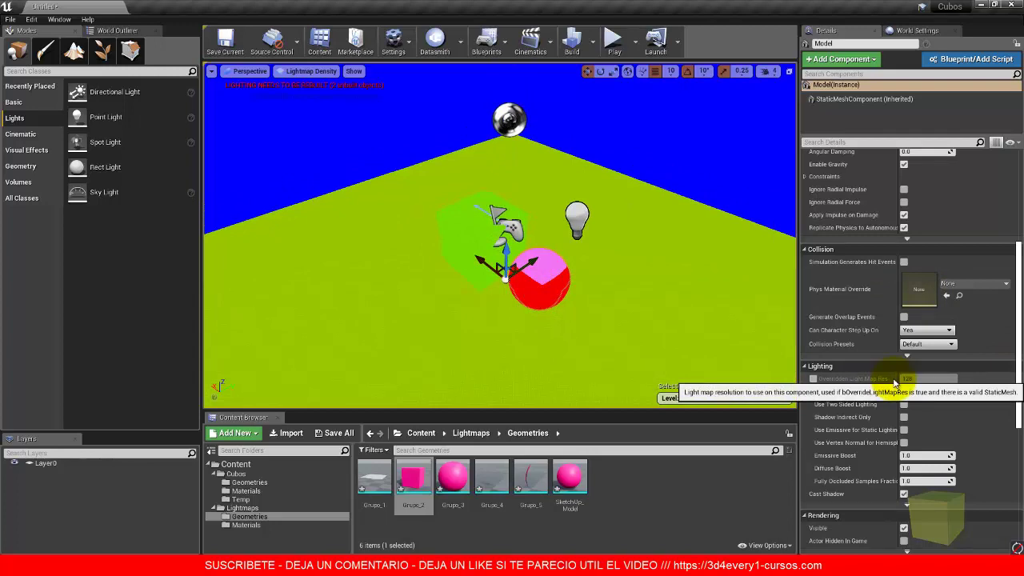
Step: Review the optimization view modes available for the viewport and close the list
{"action": "left_click", "coordinate": [308, 71]}
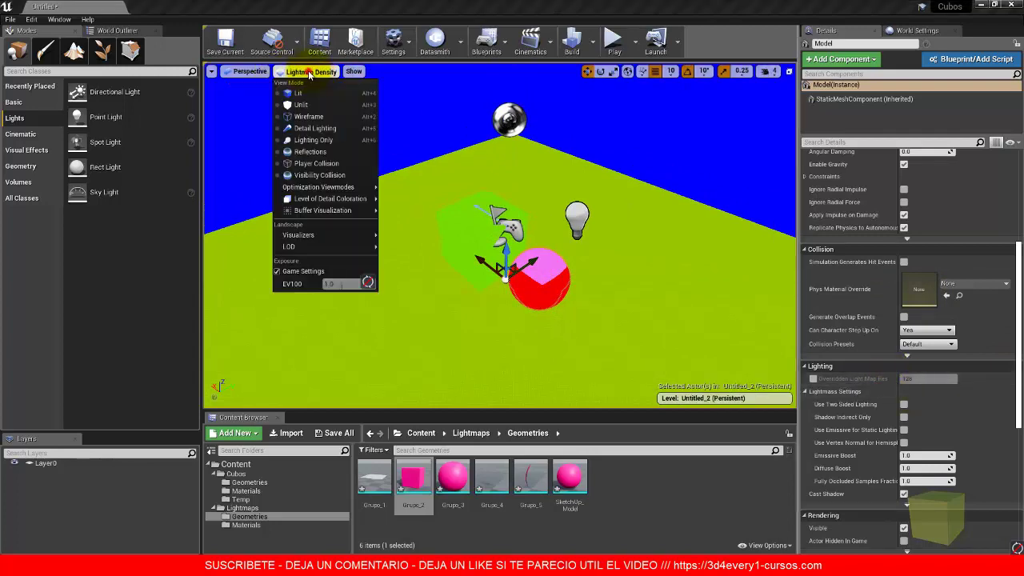
{"action": "mouse_move", "coordinate": [307, 197]}
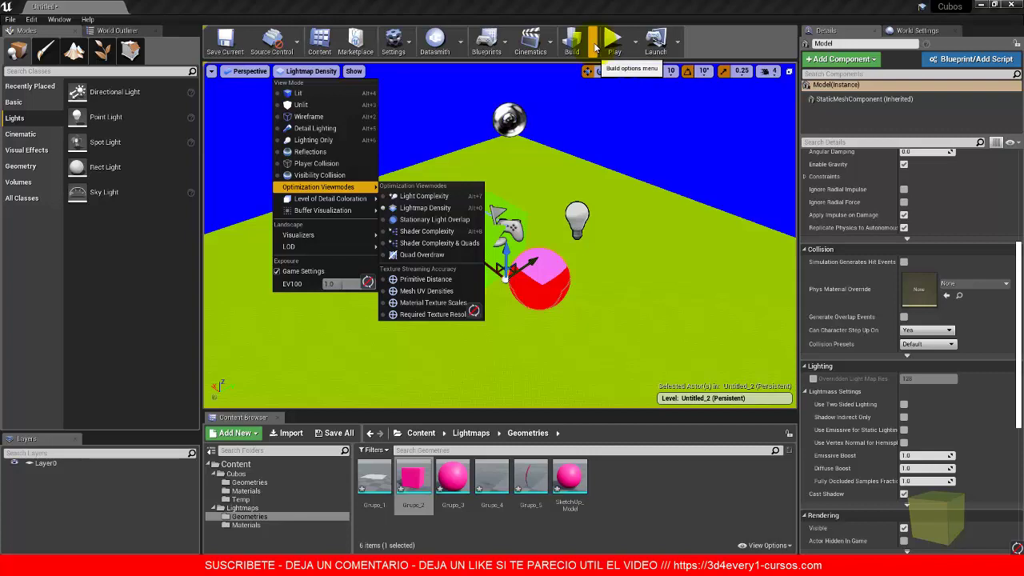
{"action": "left_click", "coordinate": [603, 215]}
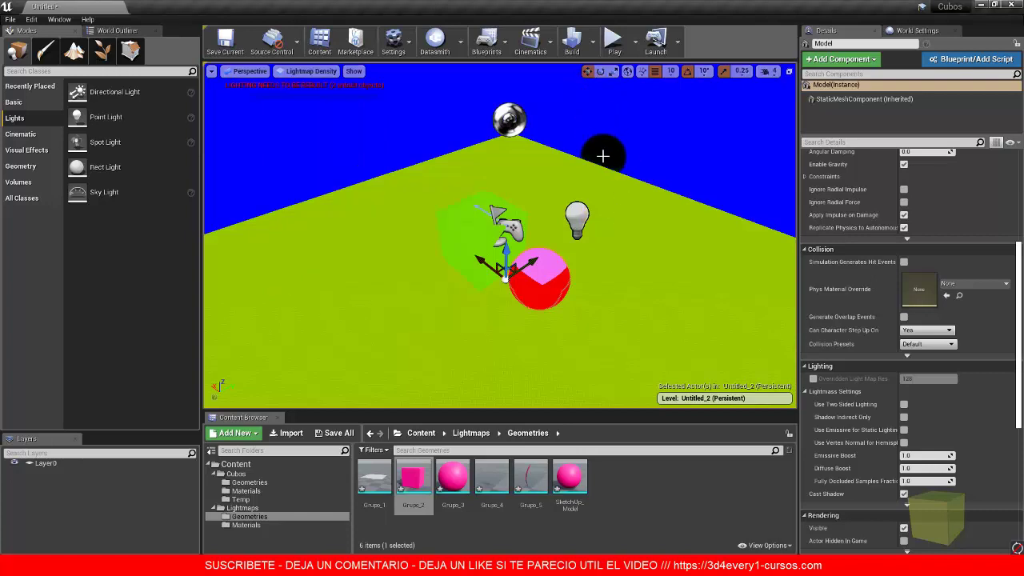